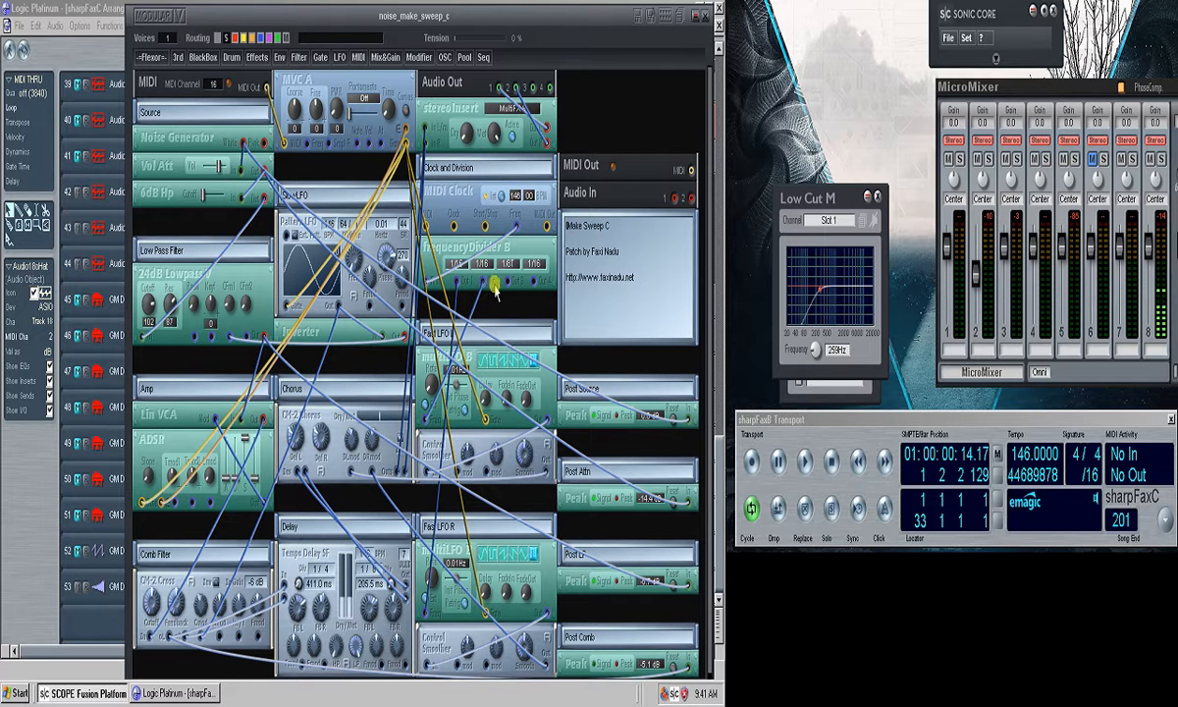
Switch to the Logic Platinum arrangement, set the cycle range to bars 33 to 65, and start playback
{"action": "left_click", "coordinate": [103, 7]}
{"action": "left_click", "coordinate": [63, 694]}
{"action": "left_click", "coordinate": [64, 694]}
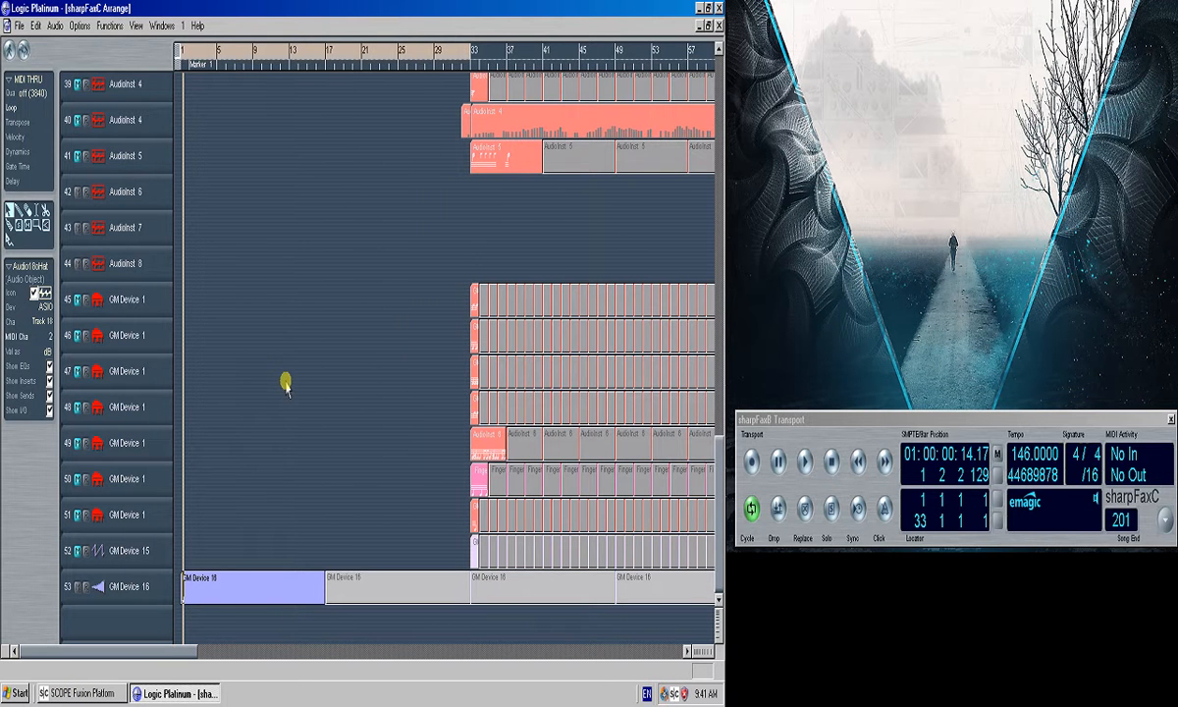
{"action": "key", "text": "ctrl+Left"}
{"action": "key", "text": "ctrl+Up"}
{"action": "key", "text": "ctrl+Up"}
{"action": "key", "text": "ctrl+Up"}
{"action": "key", "text": "ctrl+Up"}
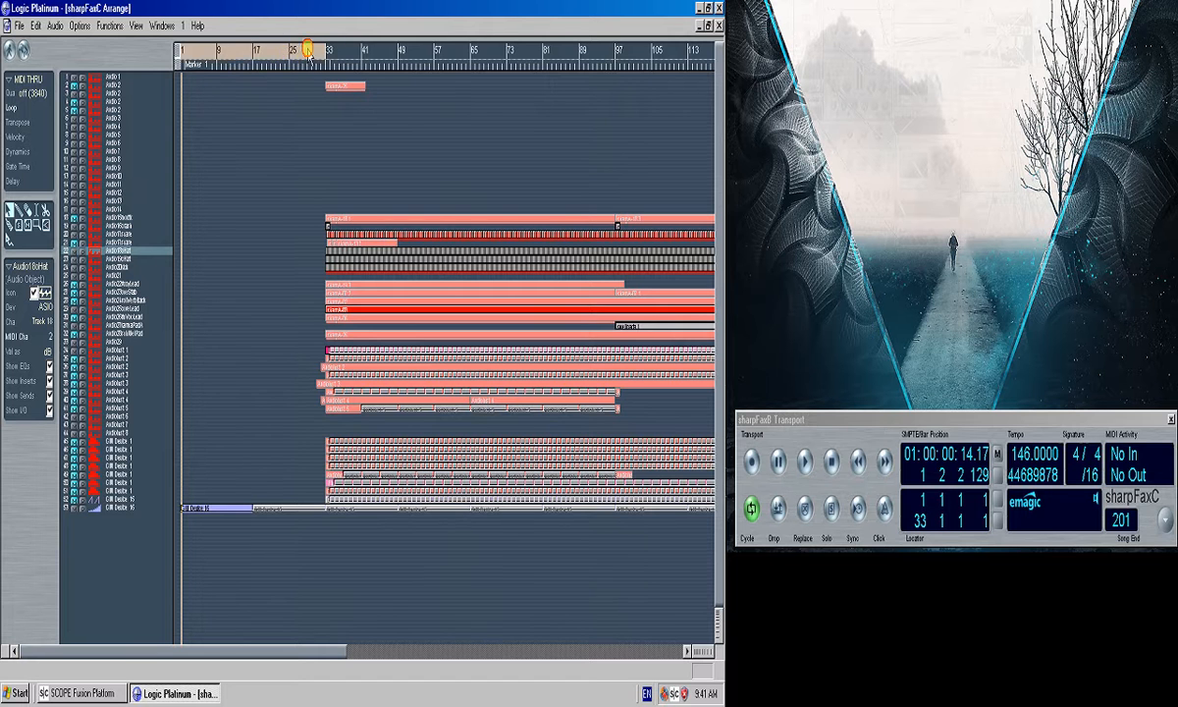
{"action": "left_click_drag", "start_coordinate": [307, 51], "coordinate": [443, 110]}
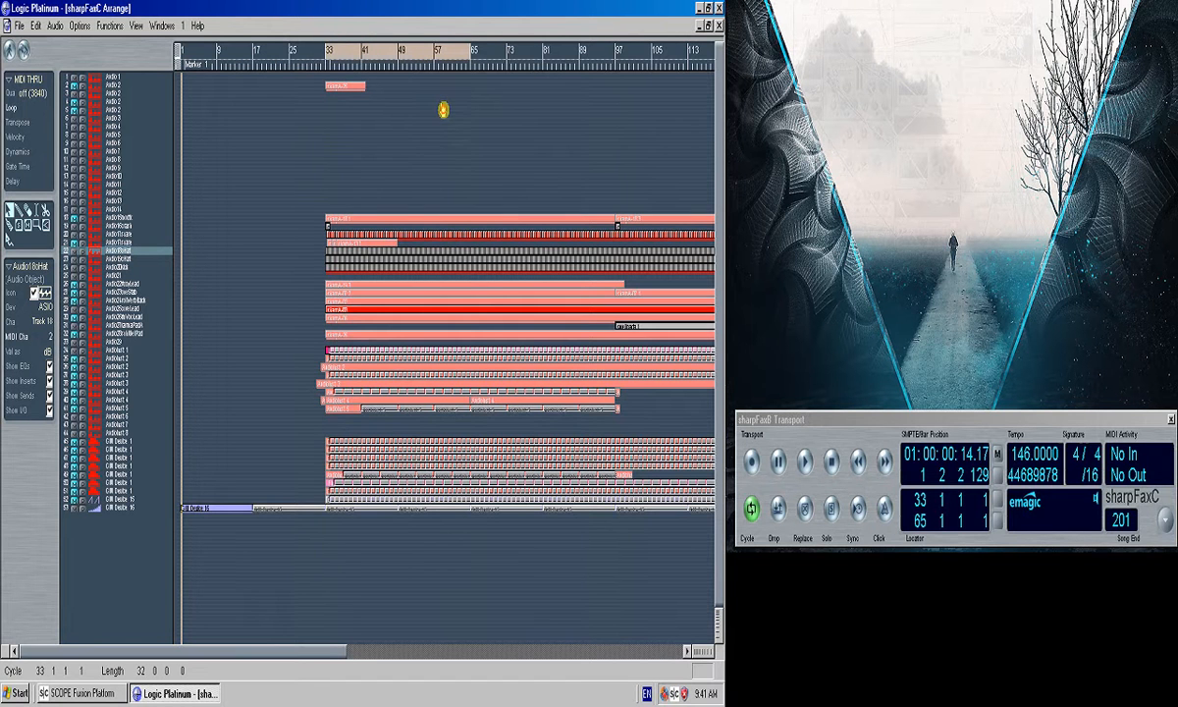
{"action": "key", "text": "space"}
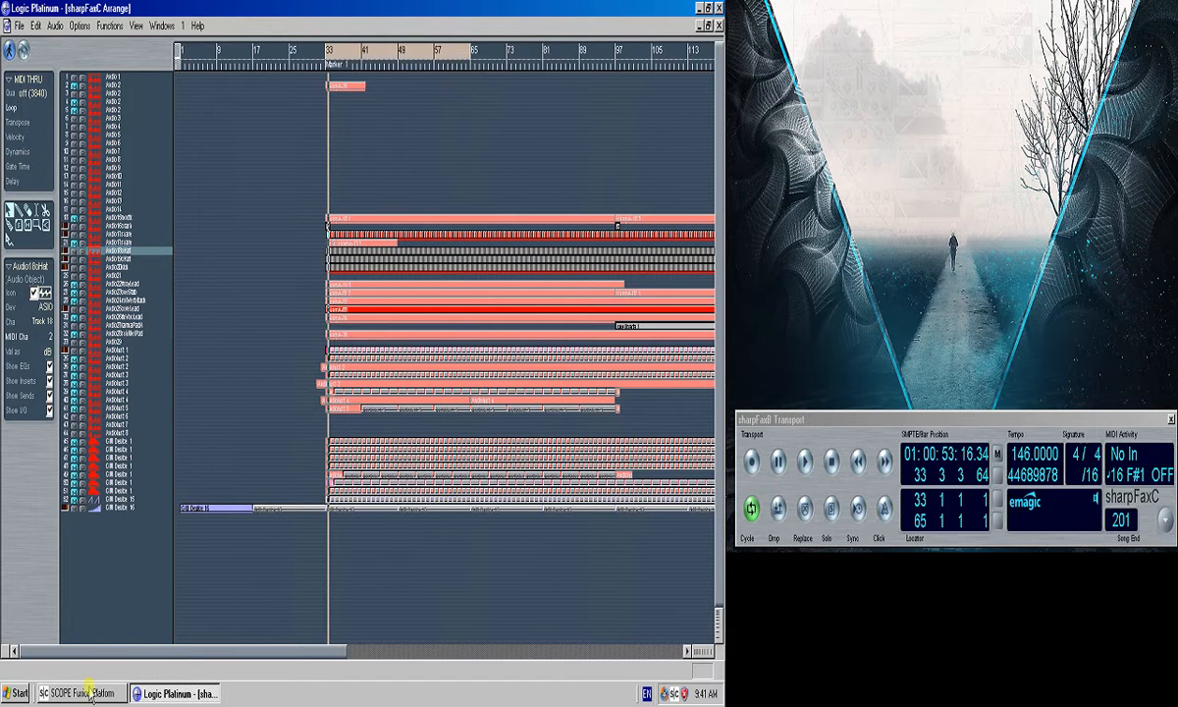
Lower the MicroMixer faders of channels 3 and 4 in SCOPE
{"action": "left_click", "coordinate": [89, 693]}
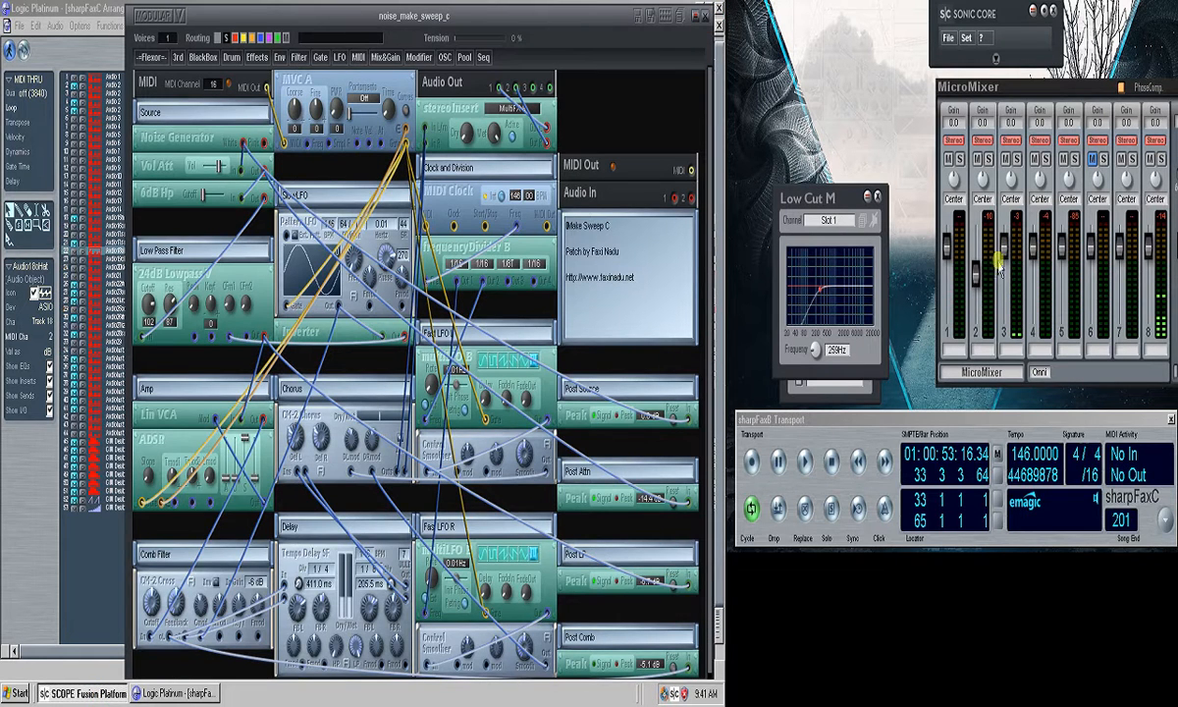
{"action": "left_click", "coordinate": [96, 7]}
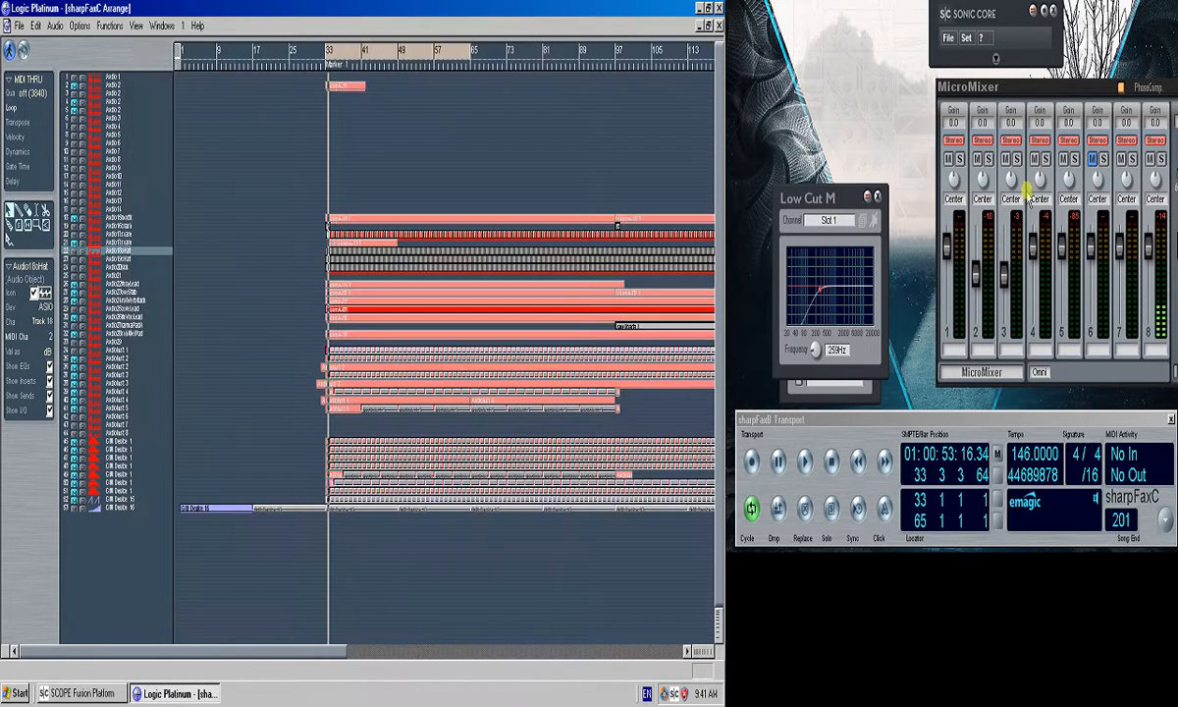
{"action": "left_click_drag", "start_coordinate": [1033, 242], "coordinate": [1037, 288]}
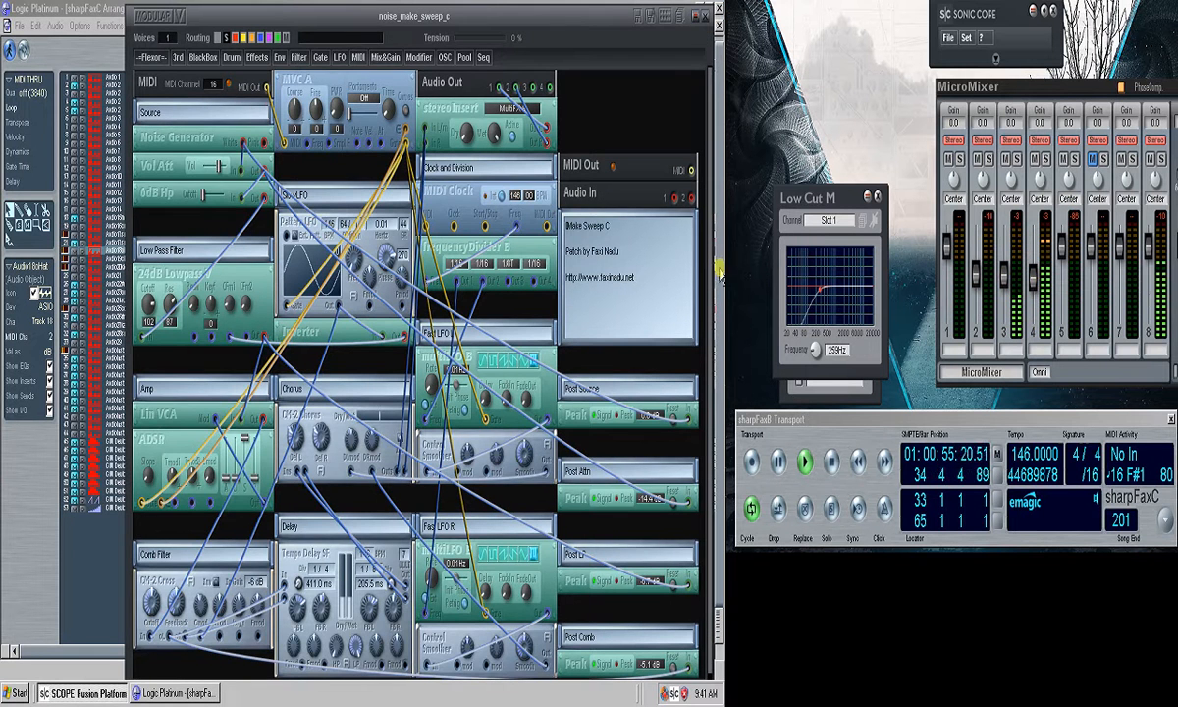
Stop playback in Logic Platinum and set the cycle range to bars 1 to 33
{"action": "left_click", "coordinate": [61, 8]}
{"action": "key", "text": "space"}
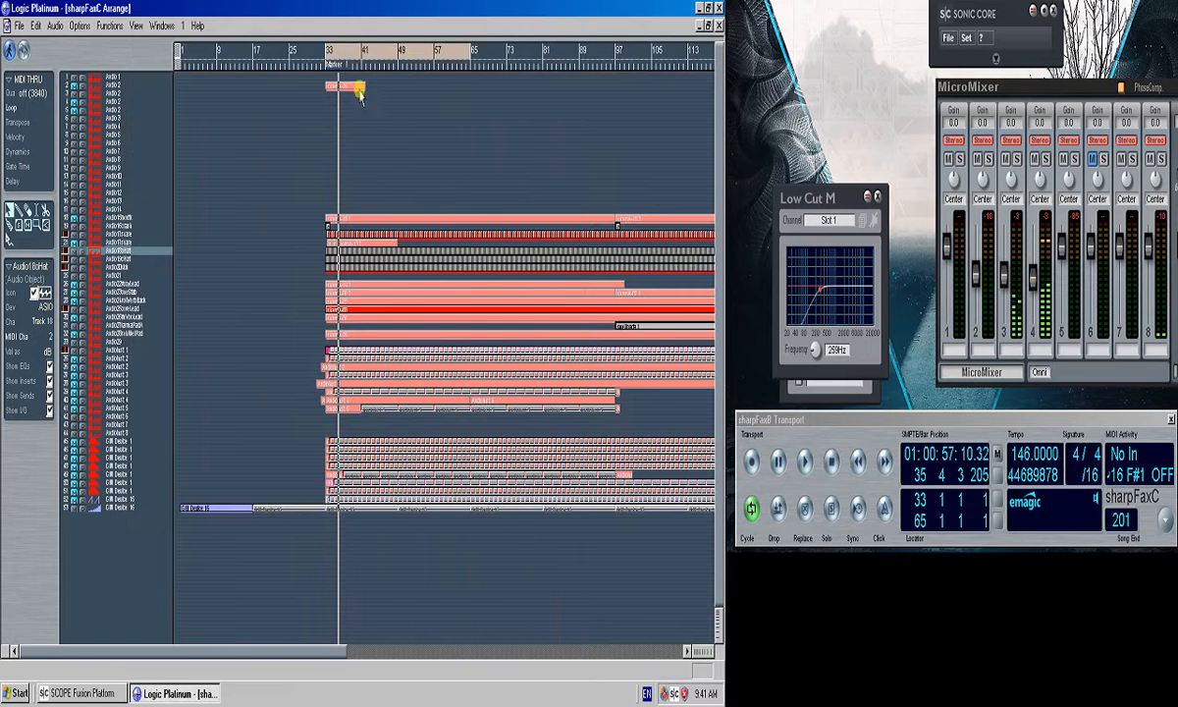
{"action": "left_click_drag", "start_coordinate": [334, 51], "coordinate": [193, 64]}
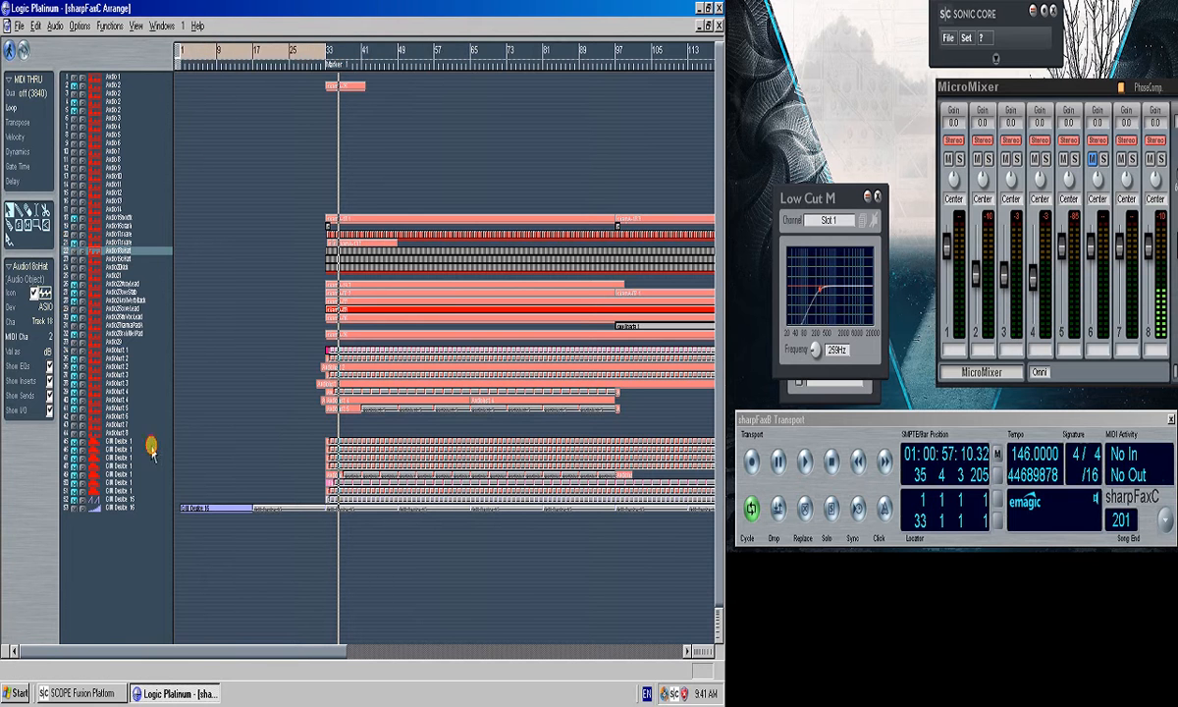
Select the GM Device 16 track in the arrangement's track list
{"action": "left_click_drag", "start_coordinate": [355, 562], "coordinate": [155, 461]}
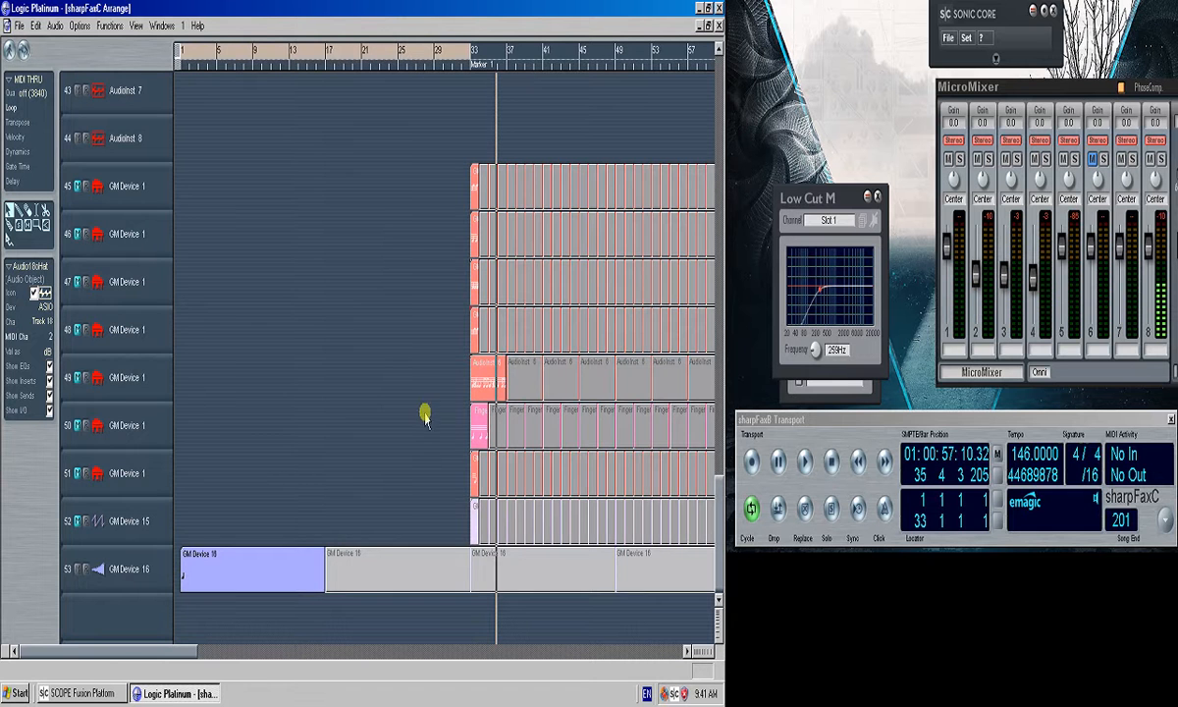
{"action": "left_click", "coordinate": [398, 389]}
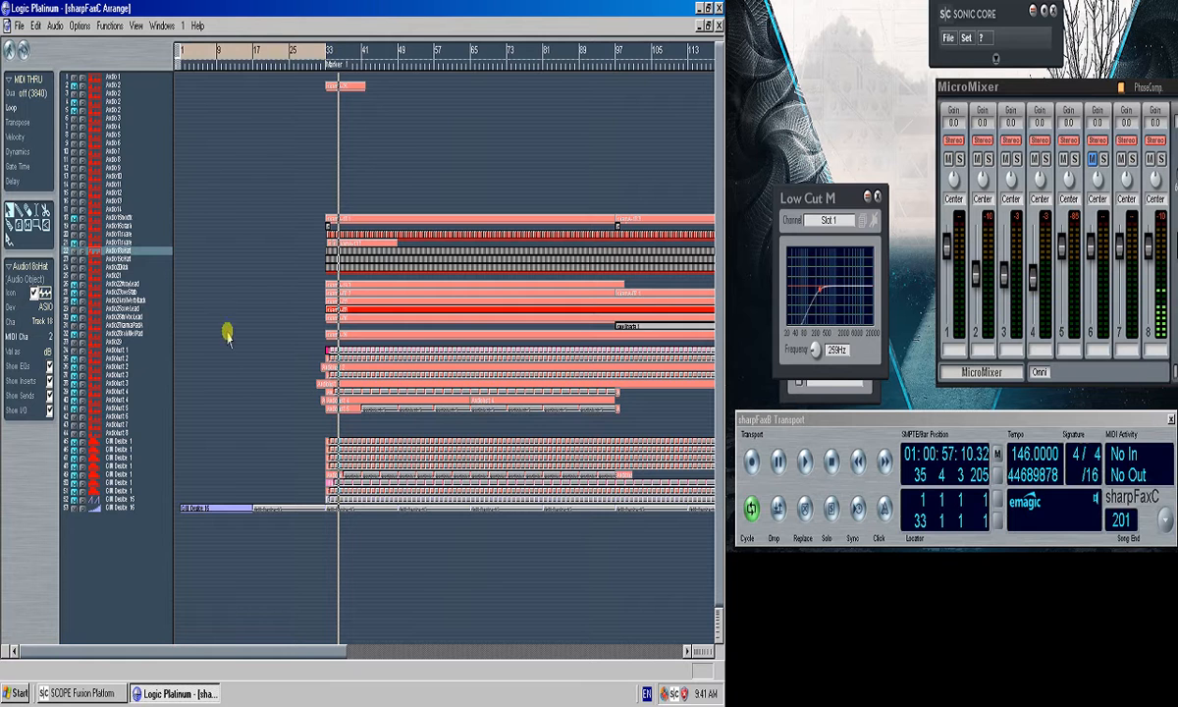
{"action": "left_click_drag", "start_coordinate": [393, 583], "coordinate": [171, 38]}
{"action": "left_click", "coordinate": [144, 505]}
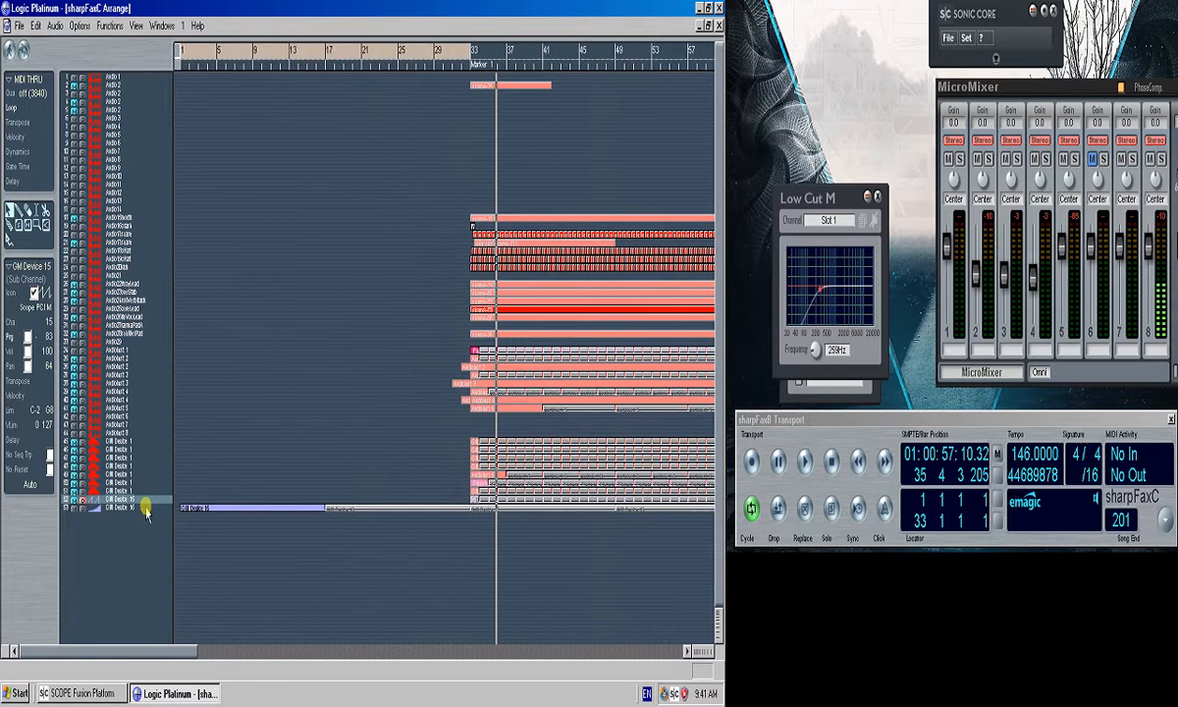
{"action": "left_click", "coordinate": [144, 505]}
Move the song position to near the end of bar 41 in the arrangement
{"action": "left_click_drag", "start_coordinate": [530, 586], "coordinate": [180, 456]}
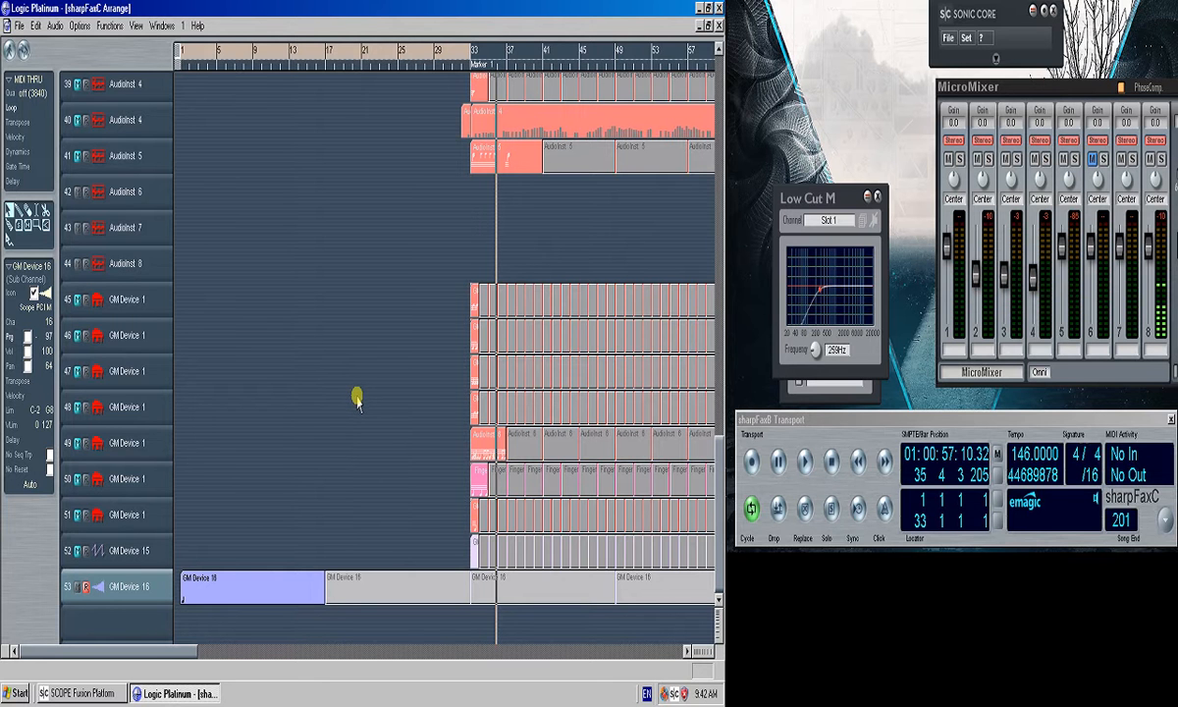
{"action": "left_click", "coordinate": [356, 398]}
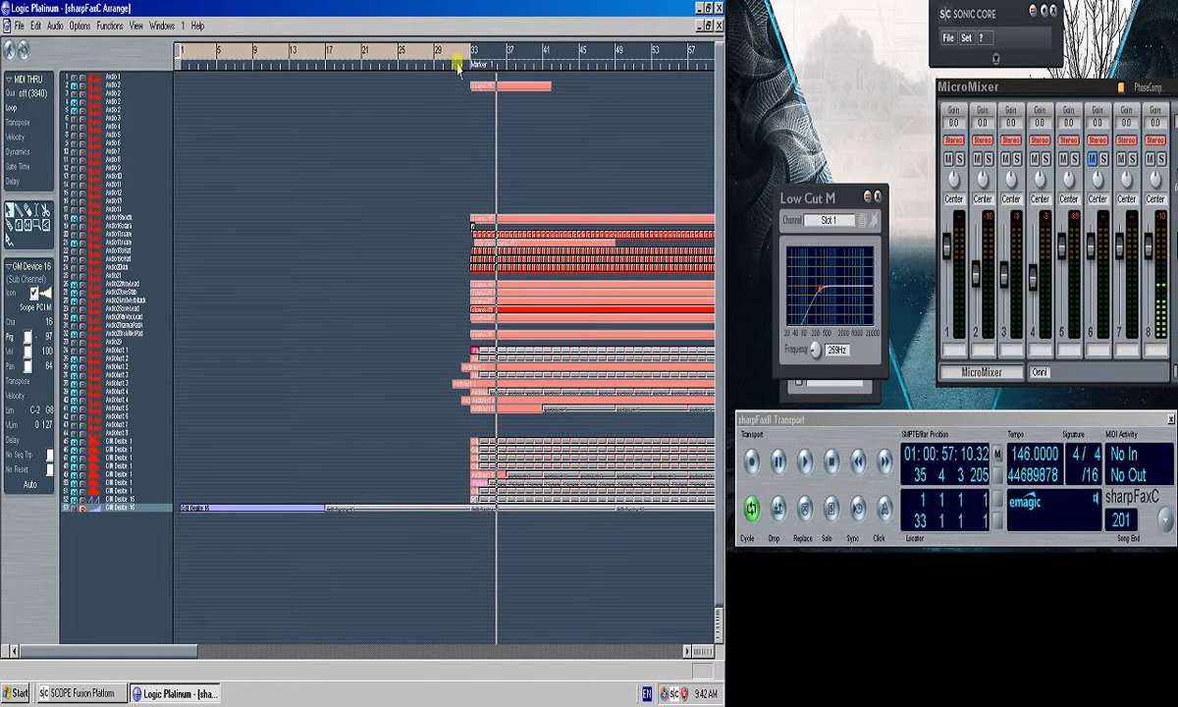
{"action": "left_click", "coordinate": [553, 69]}
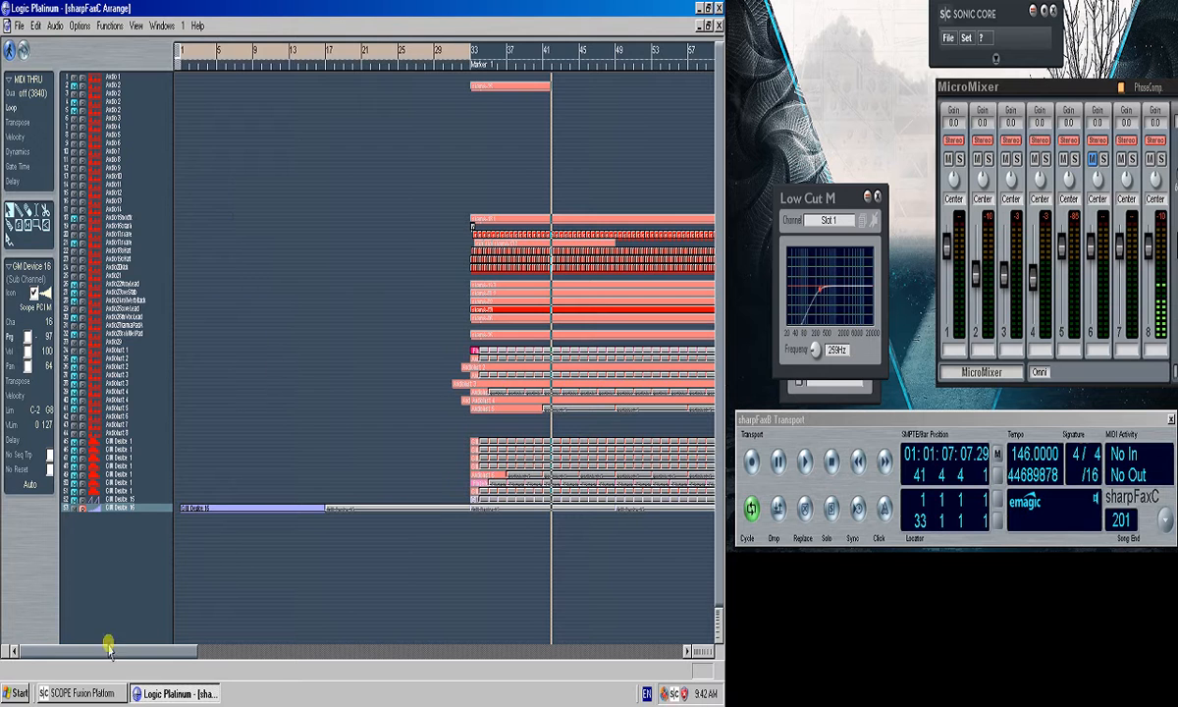
{"action": "left_click", "coordinate": [105, 693]}
{"action": "left_click", "coordinate": [105, 693]}
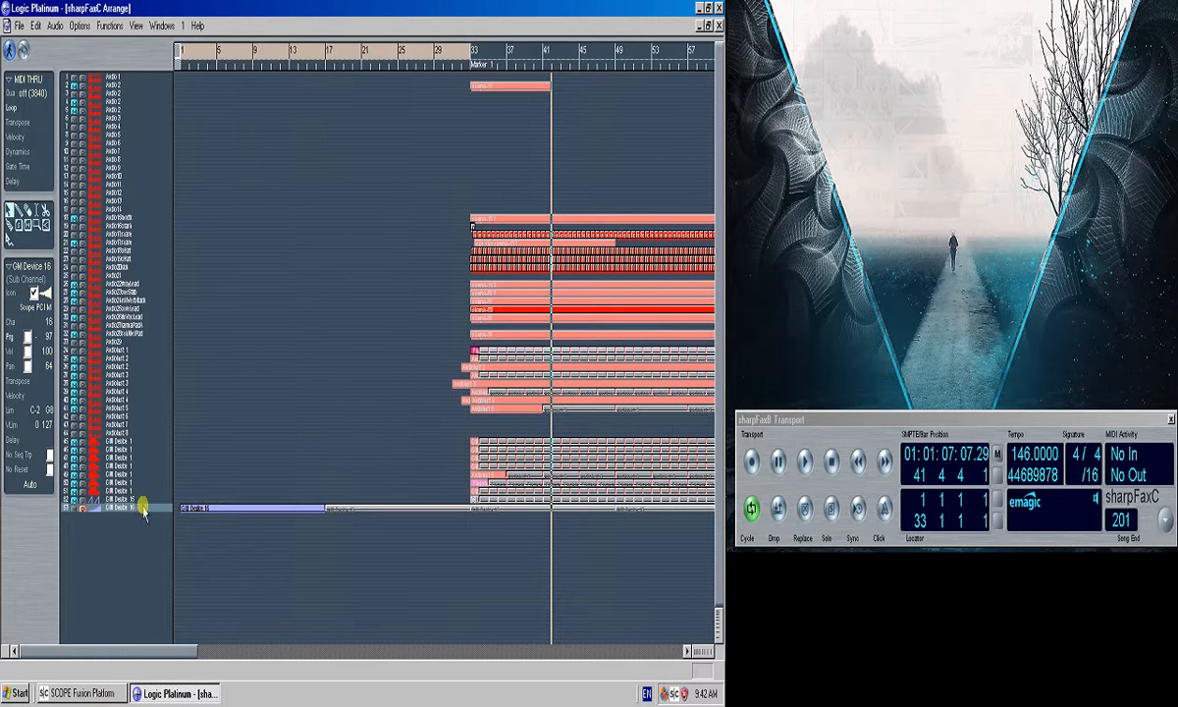
Open the GM Device 16 sequence in the note editor and deselect its long note
{"action": "left_click_drag", "start_coordinate": [505, 564], "coordinate": [174, 476]}
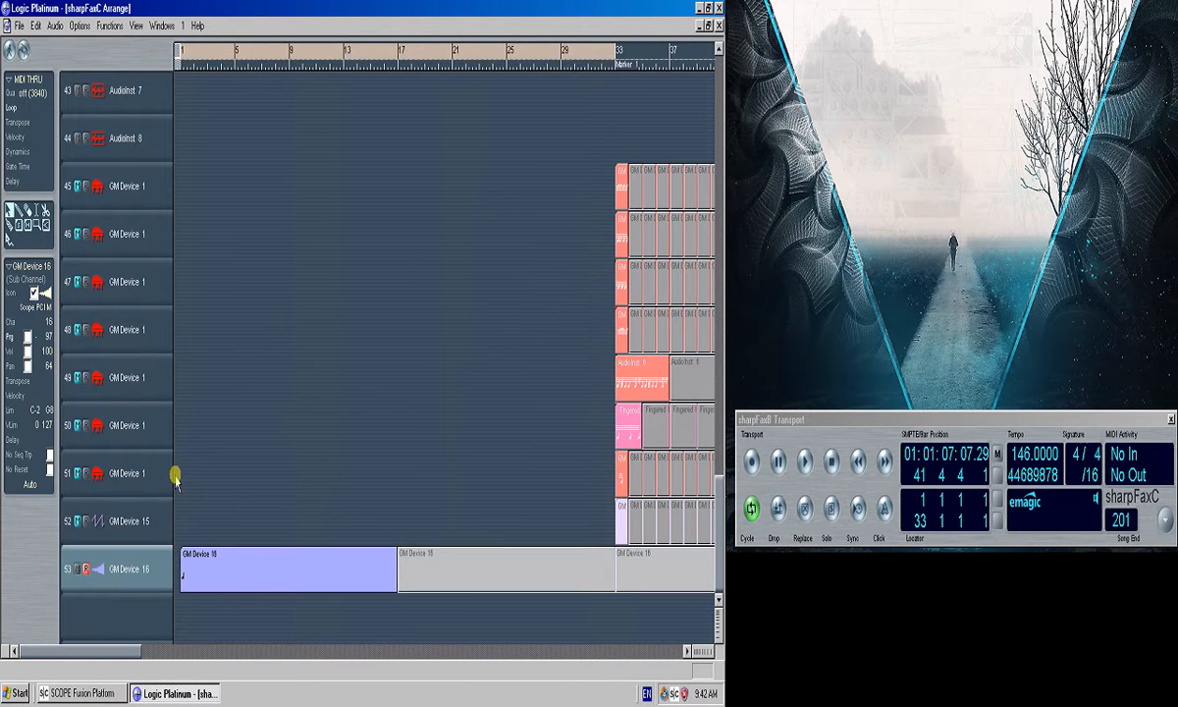
{"action": "left_click", "coordinate": [221, 558]}
{"action": "double_click", "coordinate": [220, 553]}
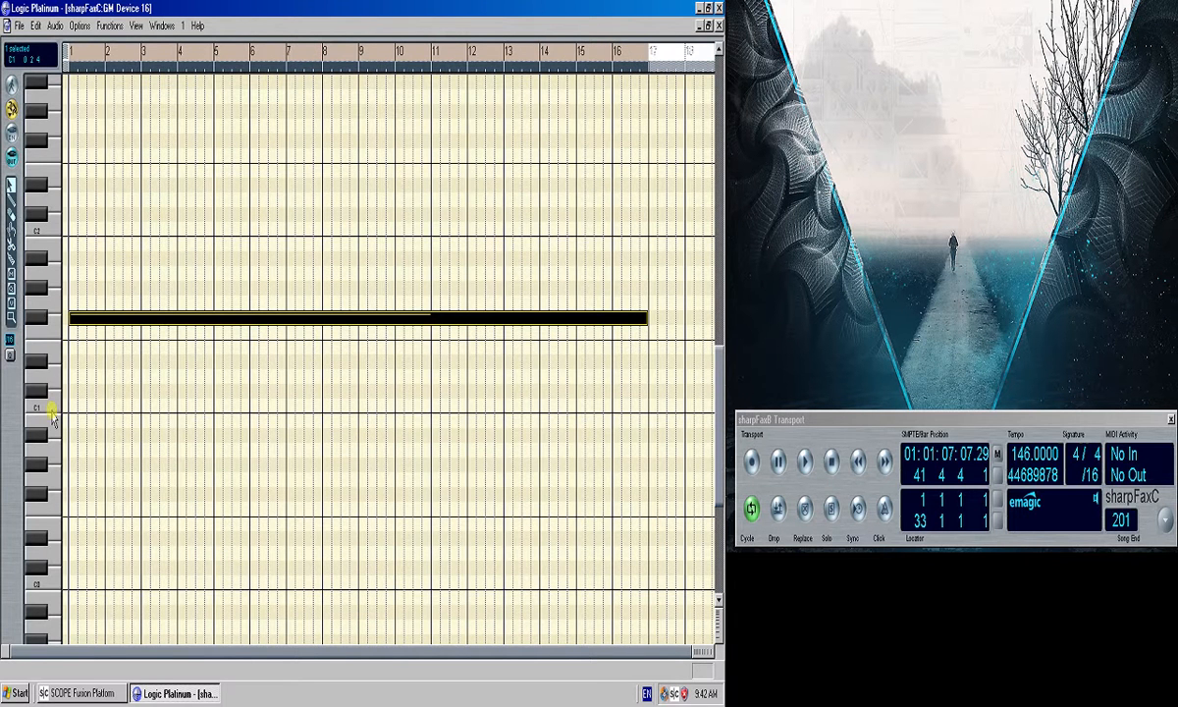
{"action": "left_click", "coordinate": [98, 361]}
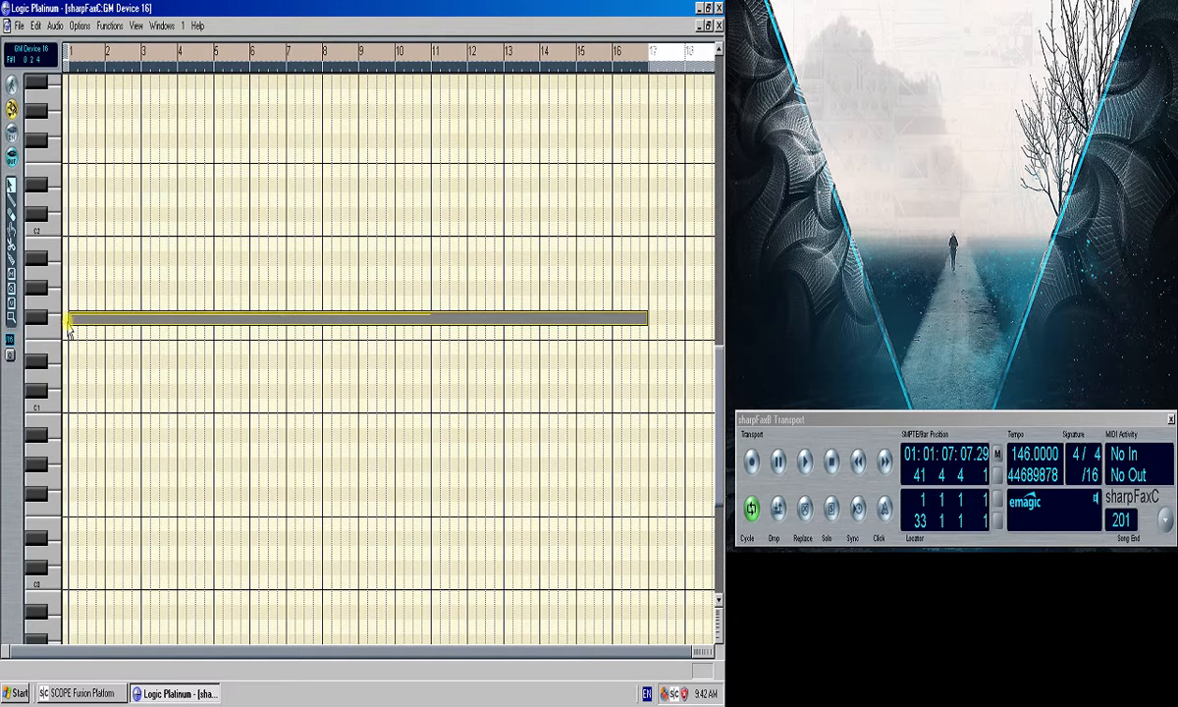
Close the note editor and switch to the noise_make_sweep_c patch in SCOPE Fusion Platform
{"action": "left_click", "coordinate": [99, 693]}
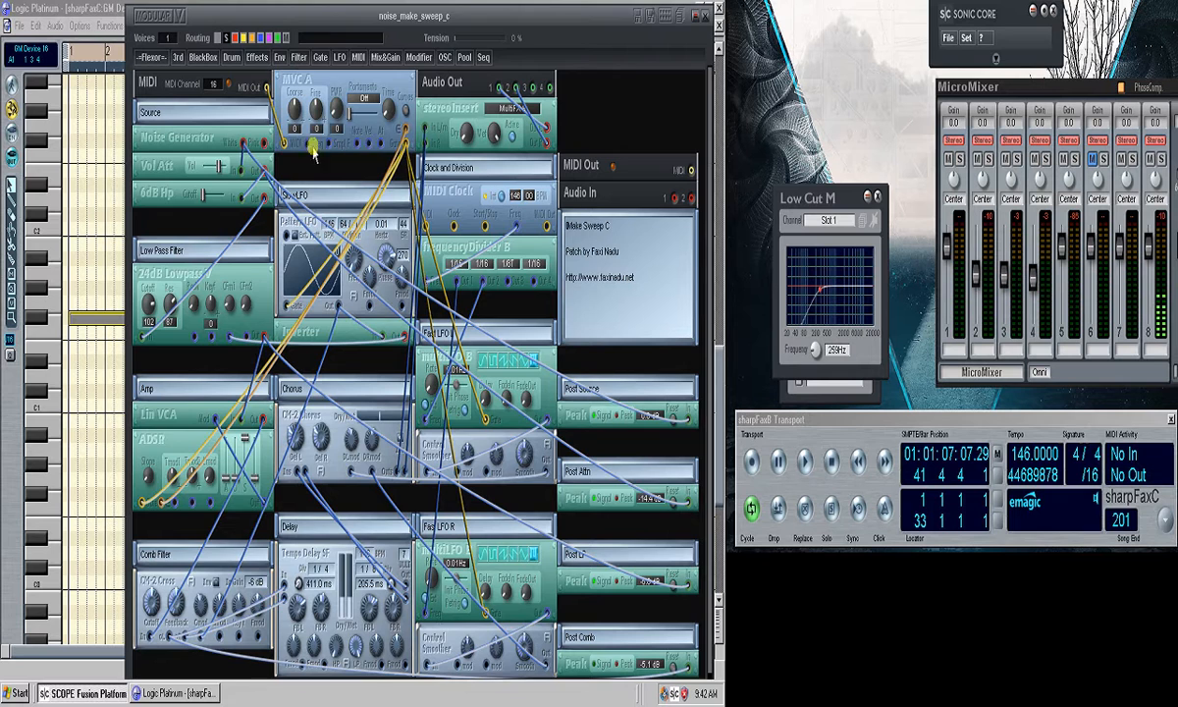
{"action": "left_click", "coordinate": [69, 10]}
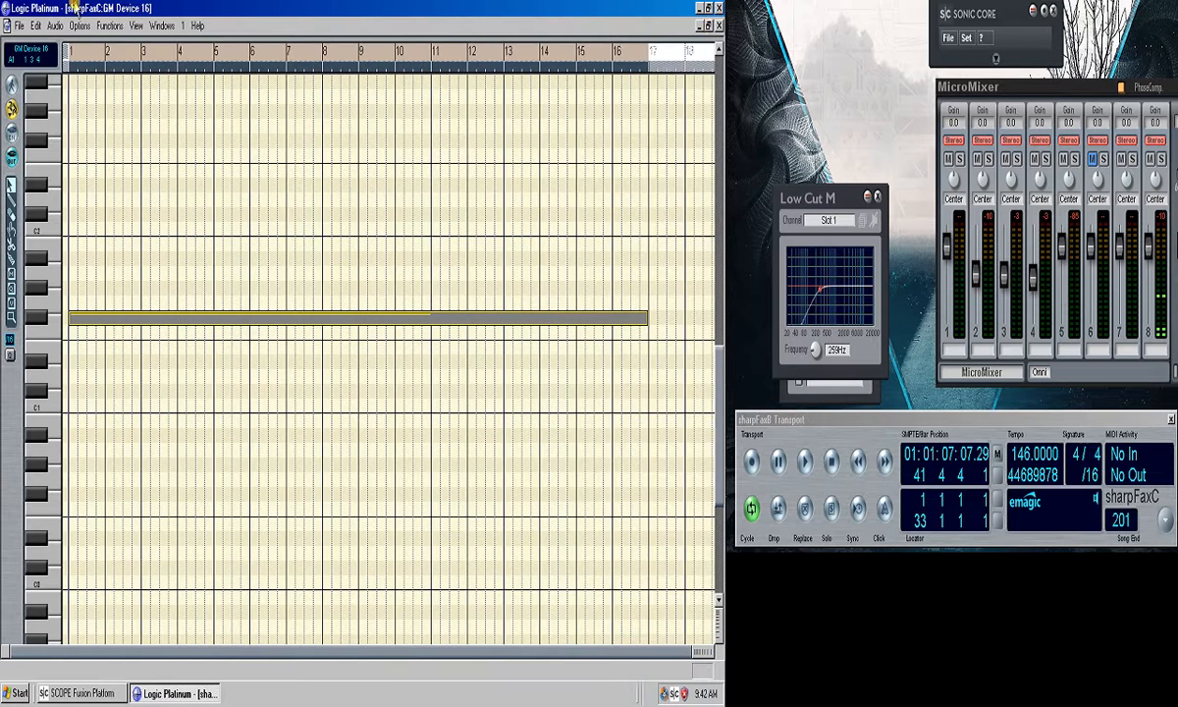
{"action": "left_click", "coordinate": [718, 26]}
{"action": "left_click", "coordinate": [115, 695]}
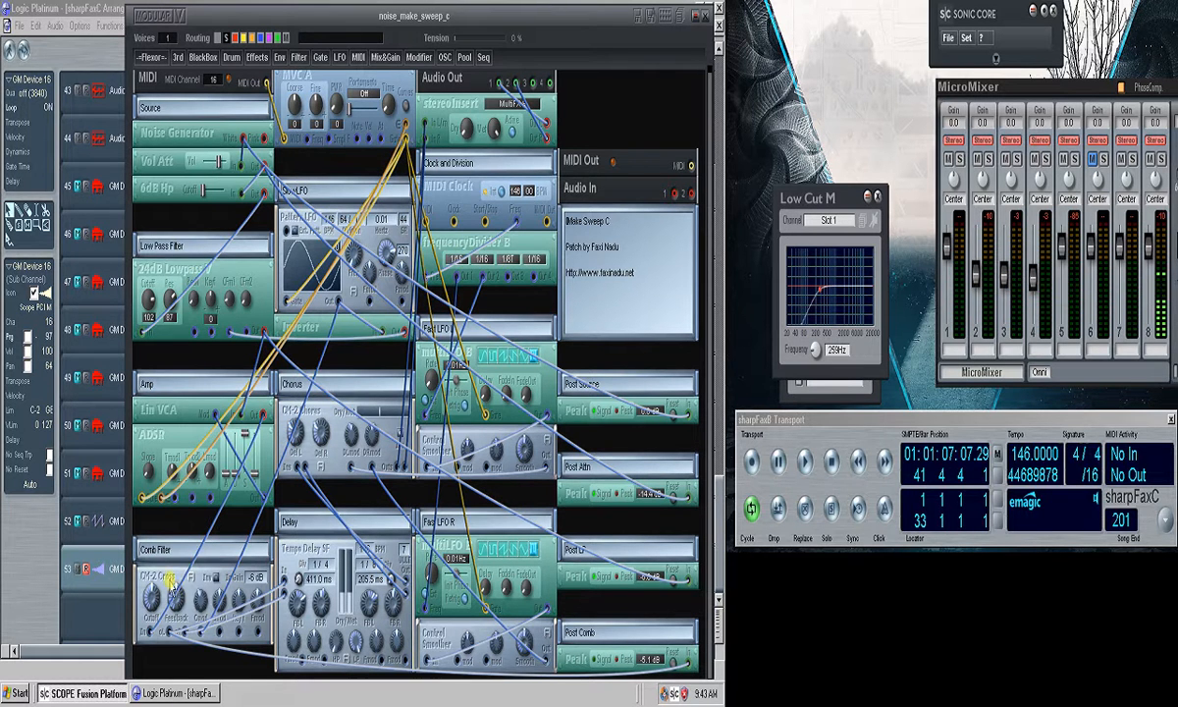
Hide the complete cable routing of the modular patch
{"action": "left_click", "coordinate": [218, 37]}
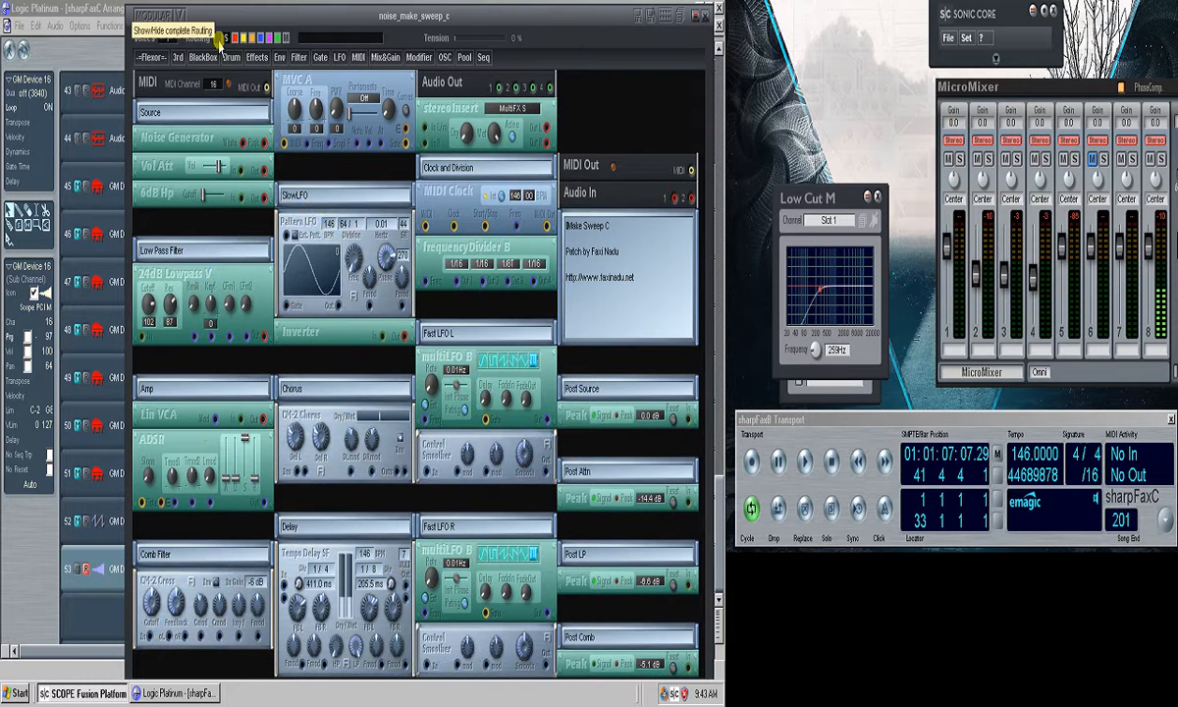
{"action": "left_click", "coordinate": [218, 38]}
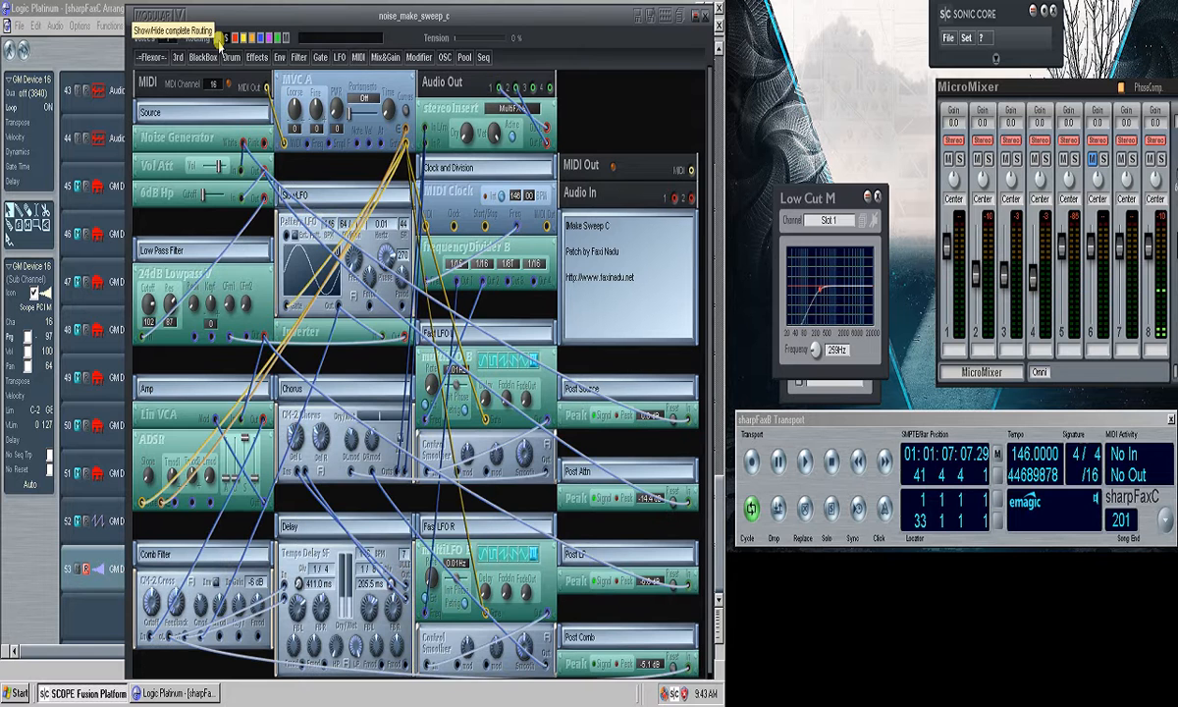
{"action": "left_click", "coordinate": [218, 38]}
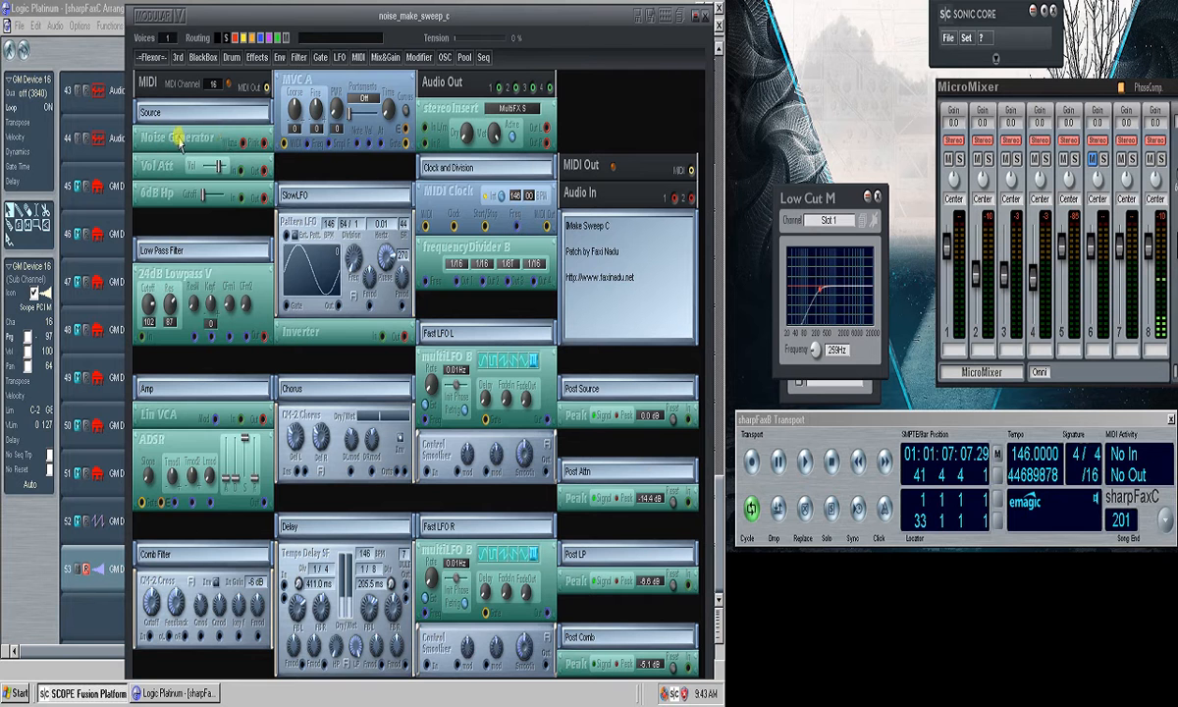
Show only the cables of the selected Vol Att module and raise its volume to maximum
{"action": "mouse_move", "coordinate": [149, 167]}
{"action": "left_mouse_down"}
{"action": "mouse_move", "coordinate": [162, 167]}
{"action": "mouse_move", "coordinate": [151, 164]}
{"action": "left_mouse_up"}
{"action": "left_click", "coordinate": [226, 39]}
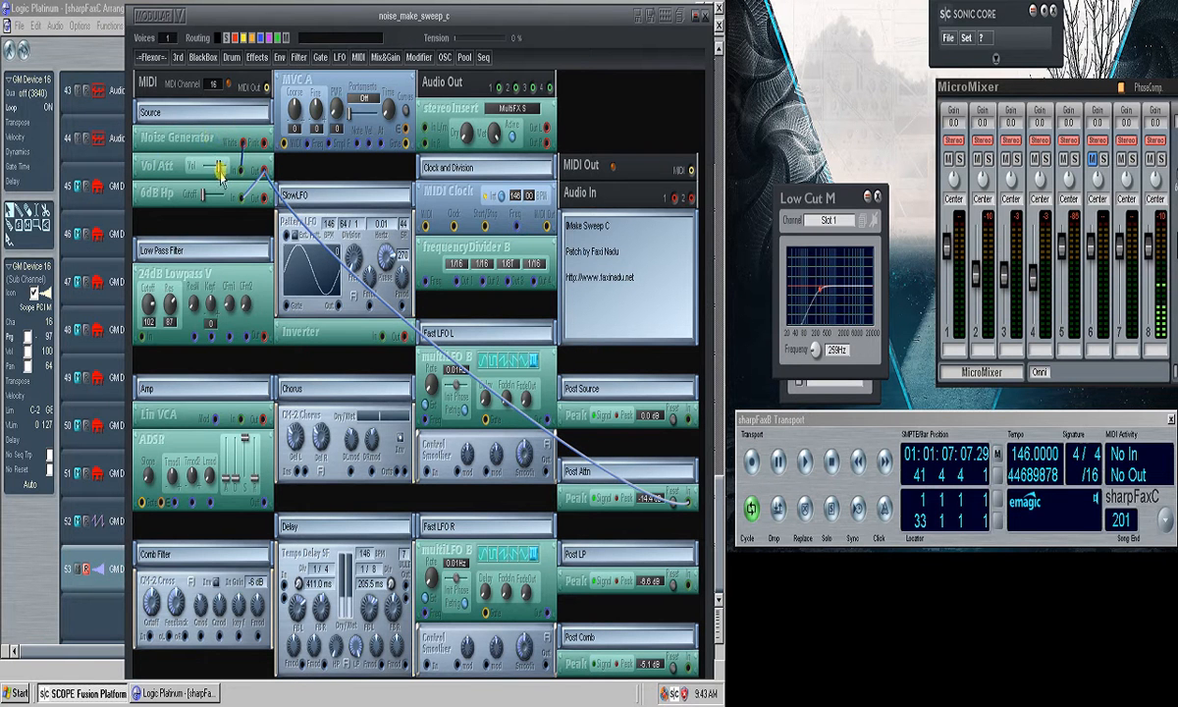
{"action": "left_click_drag", "start_coordinate": [220, 172], "coordinate": [243, 173]}
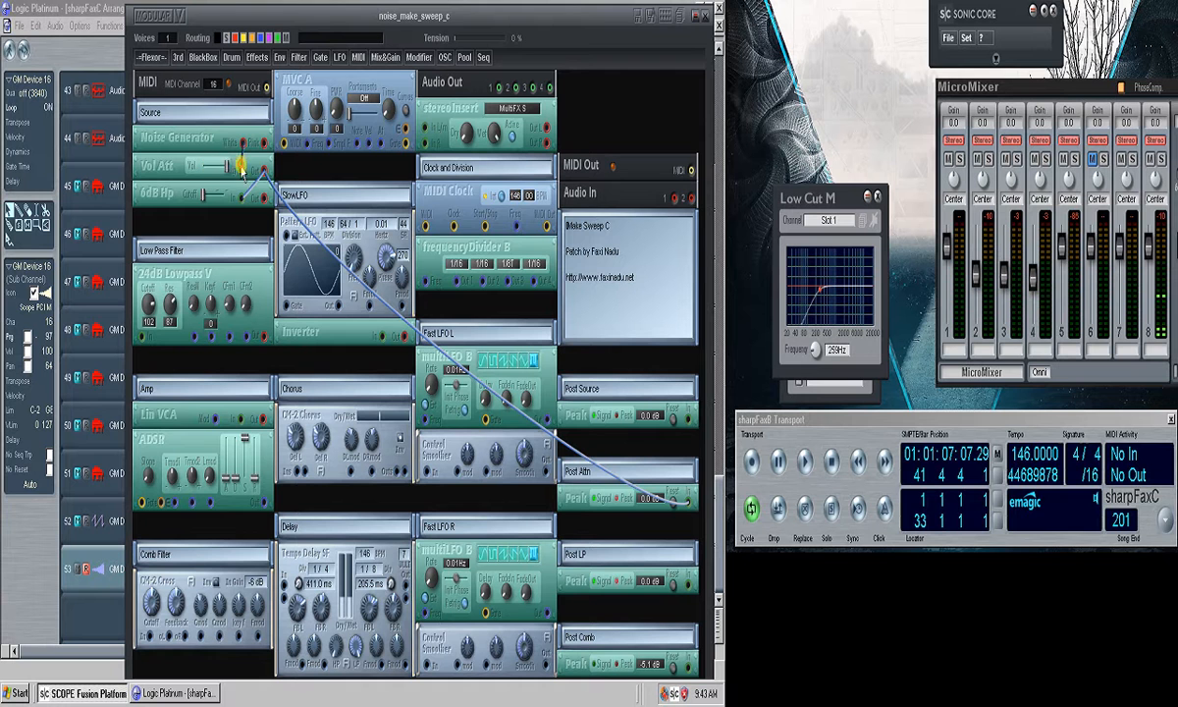
Examine the cable connections of the Noise Generator, 24dB Lowpass, and Post Attn and Post LP peak meters one by one
{"action": "left_click", "coordinate": [183, 148]}
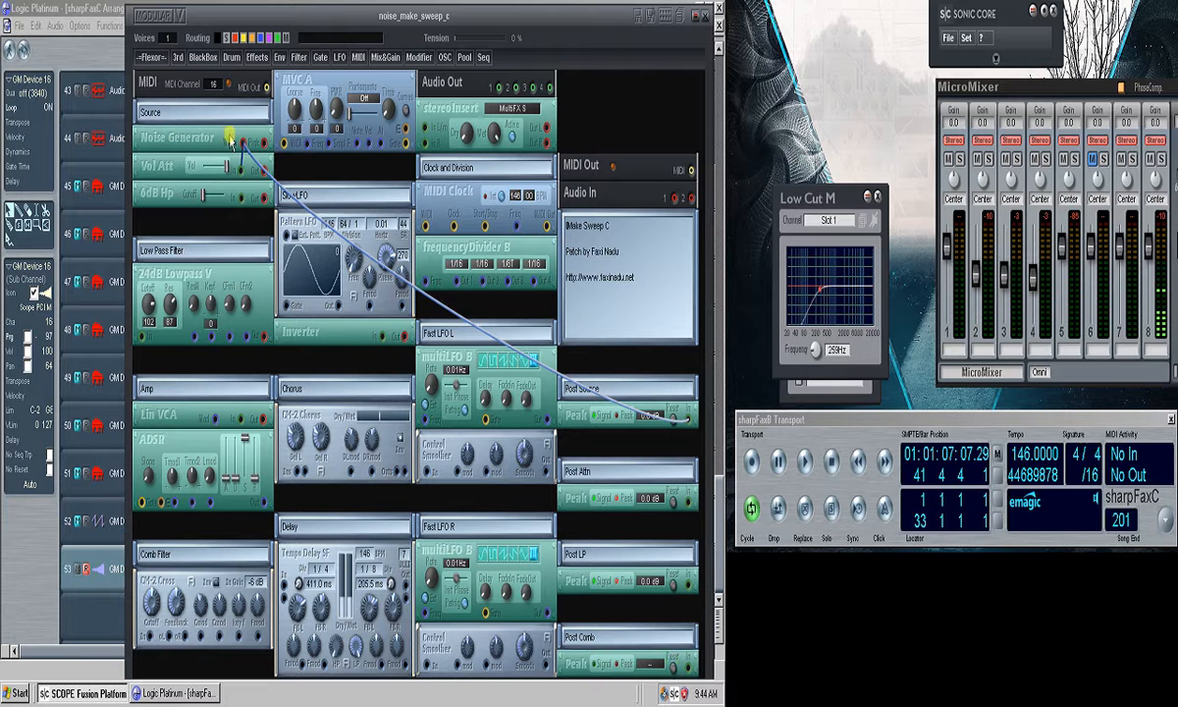
{"action": "left_click_drag", "start_coordinate": [236, 143], "coordinate": [243, 143]}
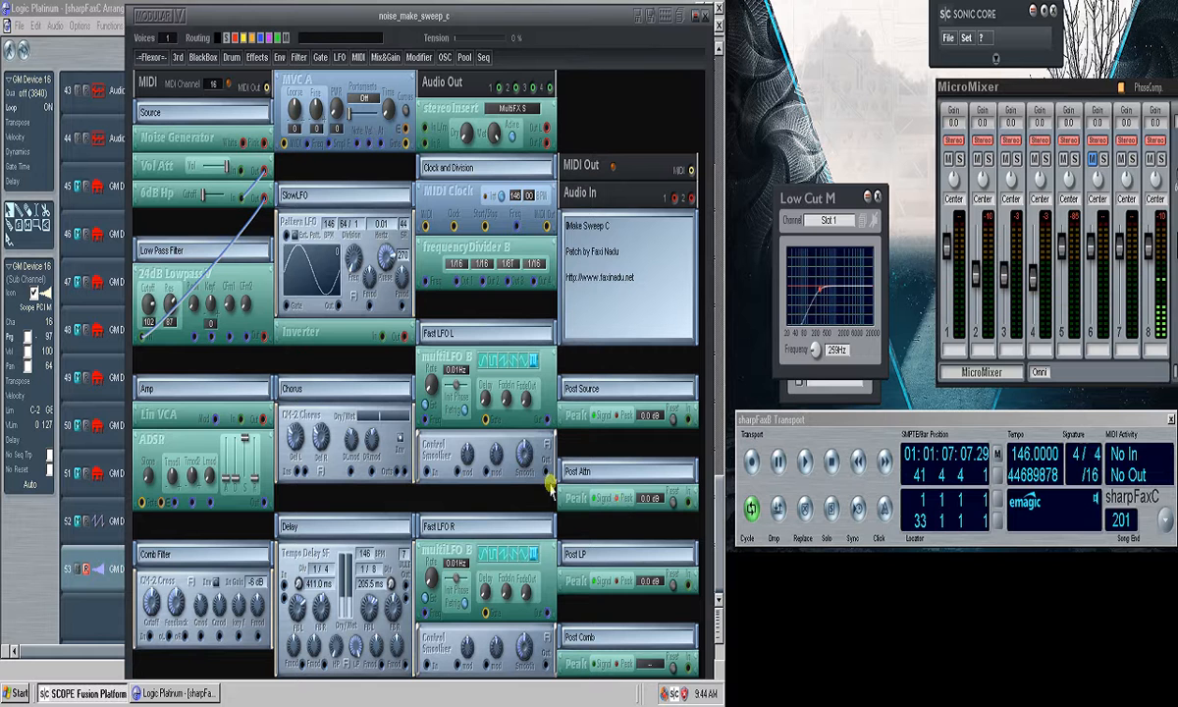
{"action": "left_click", "coordinate": [262, 294]}
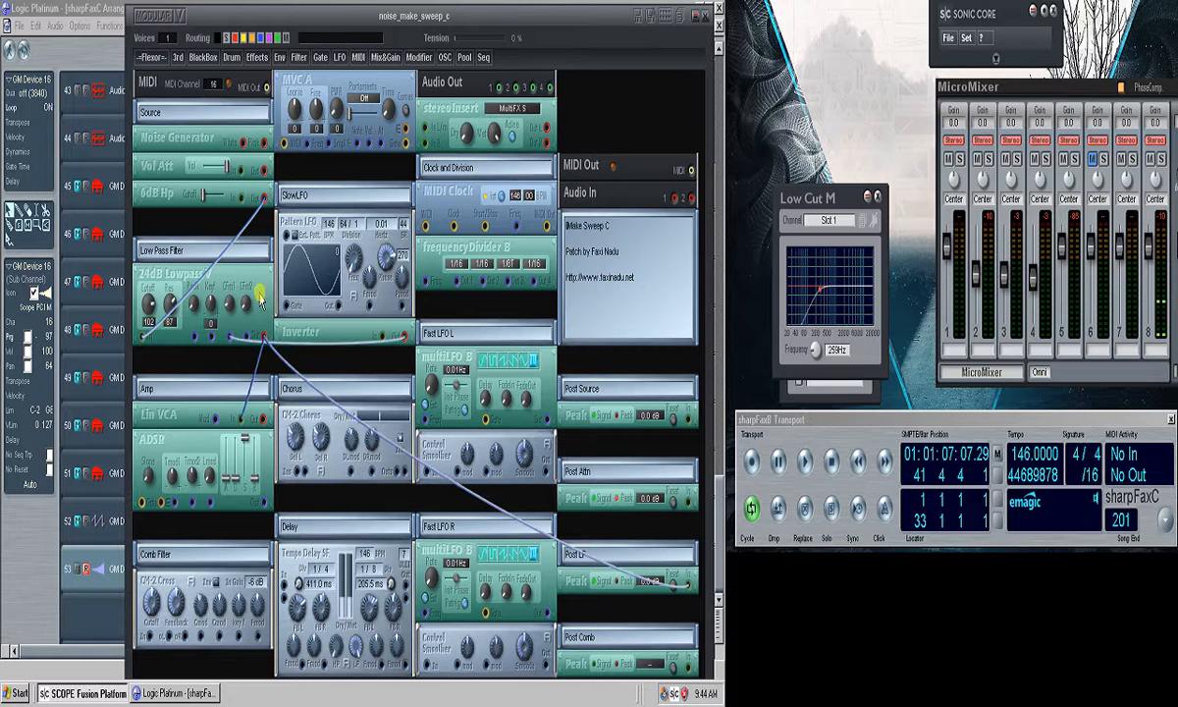
{"action": "left_click", "coordinate": [576, 498]}
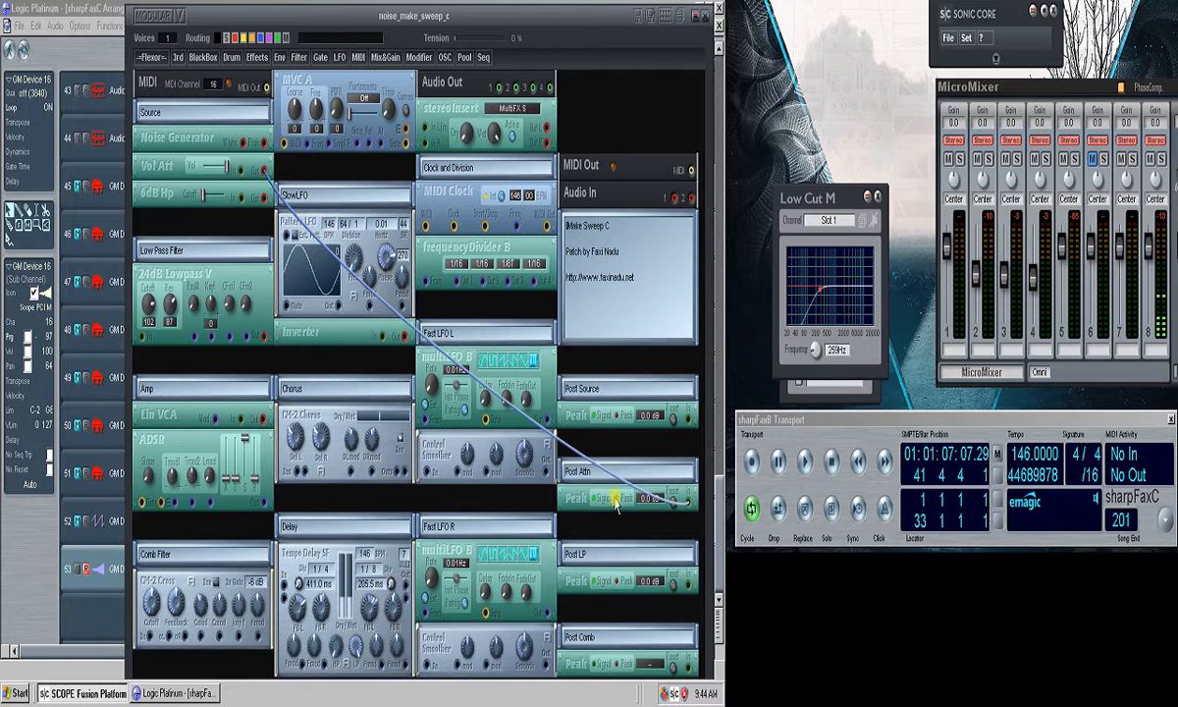
{"action": "left_click", "coordinate": [603, 579]}
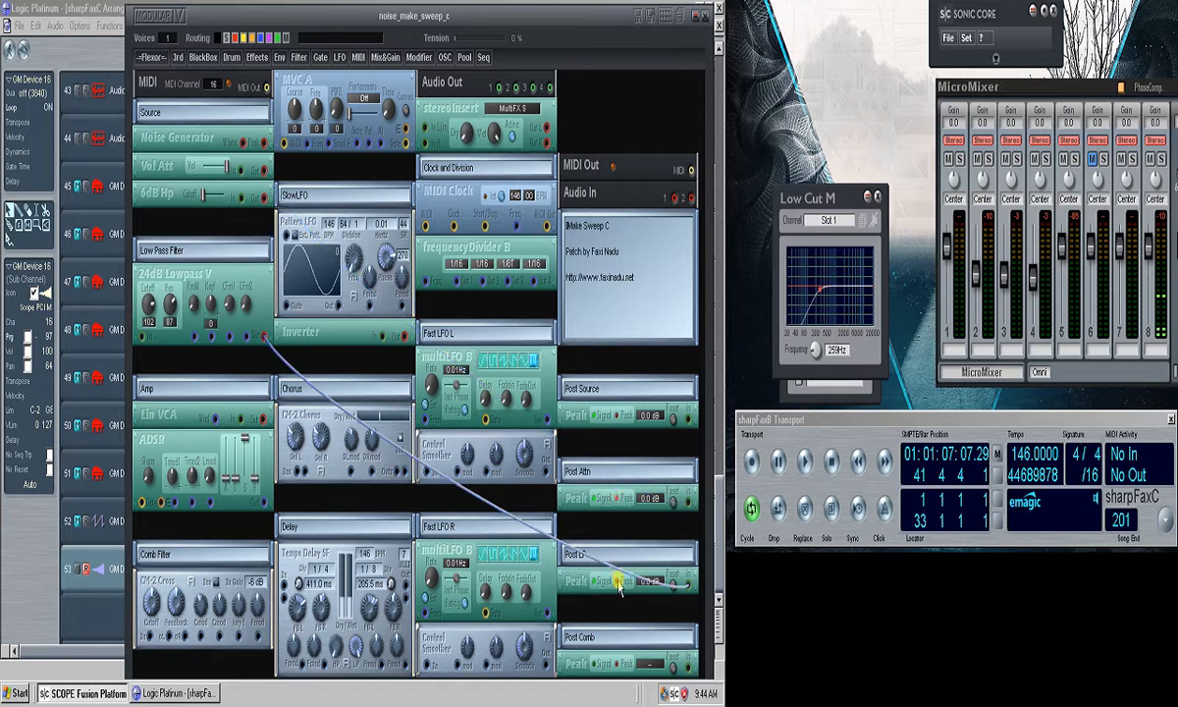
{"action": "left_click", "coordinate": [672, 582]}
Set the 24dB Lowpass filter's cutoff to 76 and resonance to 98
{"action": "left_click_drag", "start_coordinate": [149, 303], "coordinate": [285, 238]}
{"action": "left_click_drag", "start_coordinate": [170, 313], "coordinate": [155, 251]}
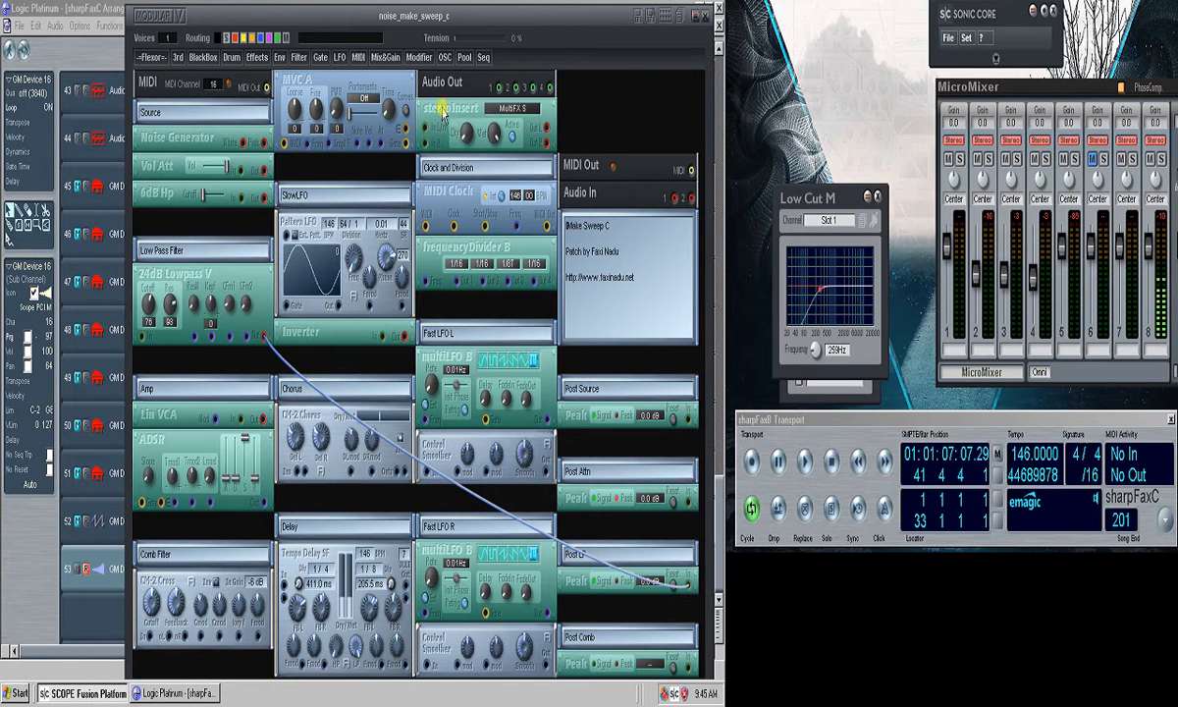
Return to the Logic Platinum arrangement and play the GM Device 16 sequence from bar 1
{"action": "left_click", "coordinate": [1093, 160]}
{"action": "left_click", "coordinate": [46, 8]}
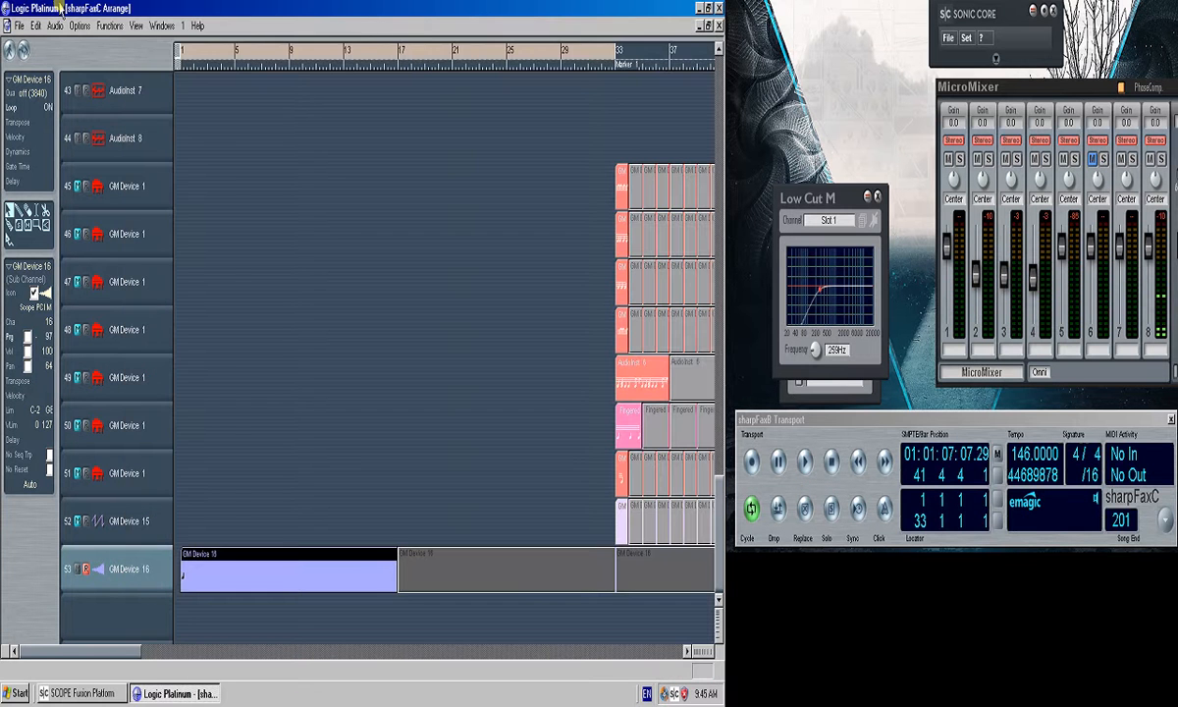
{"action": "key", "text": "space"}
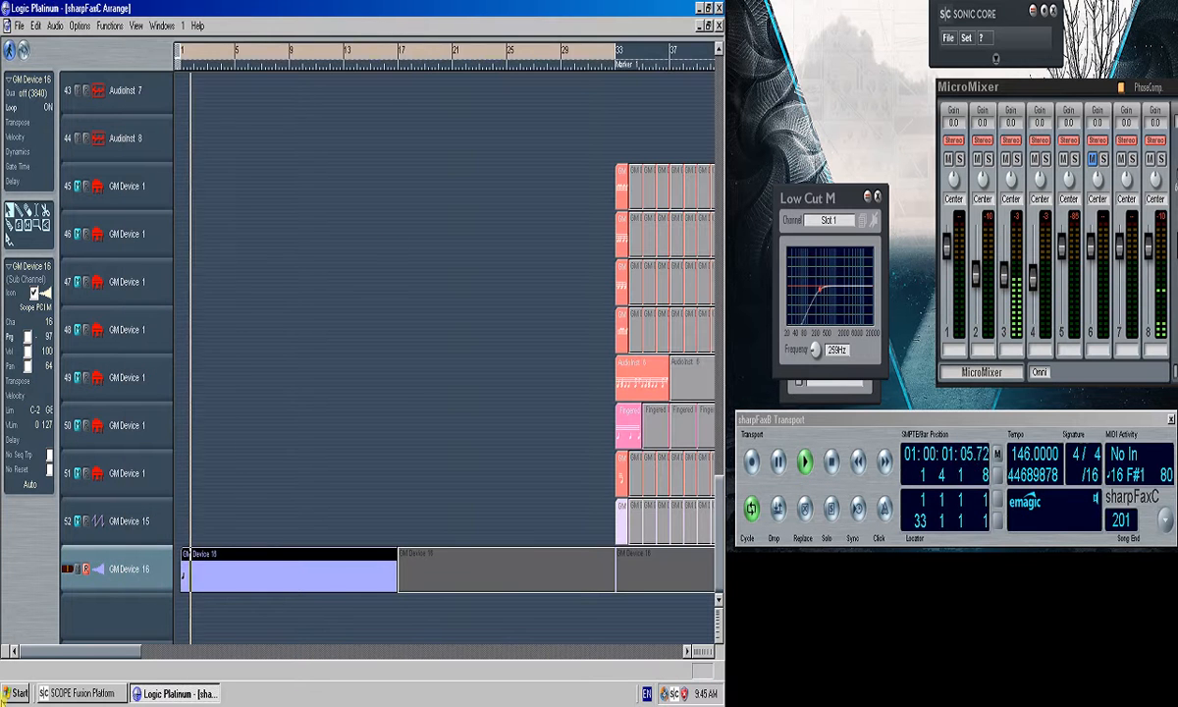
Switch to SCOPE, fine-tune MicroMixer channel 3's level while the sequence plays, and stop playback in Logic Platinum
{"action": "left_click", "coordinate": [62, 694]}
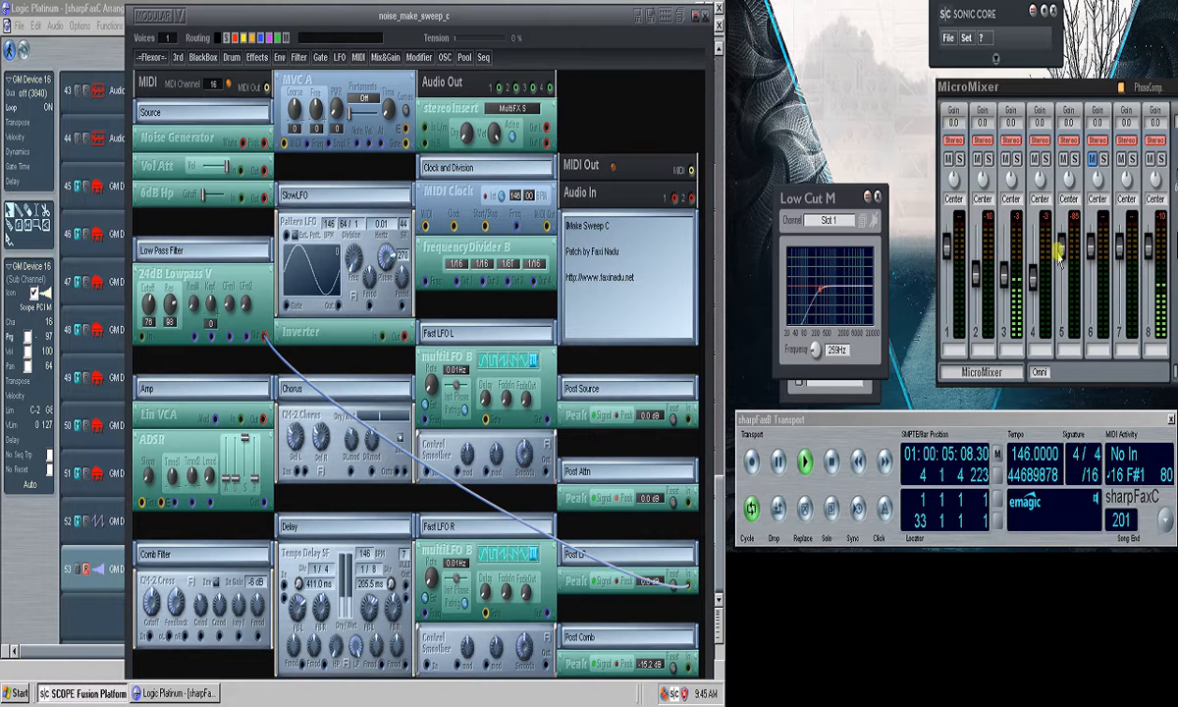
{"action": "left_click_drag", "start_coordinate": [1004, 274], "coordinate": [1004, 252]}
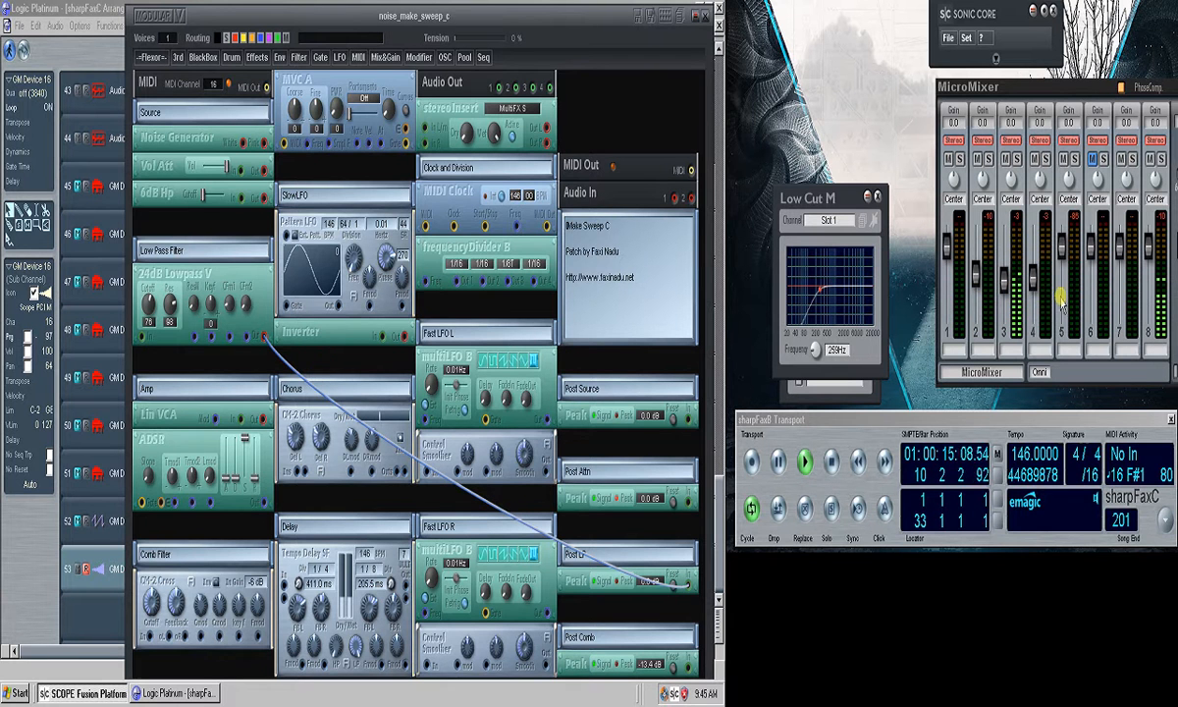
{"action": "left_click", "coordinate": [83, 10]}
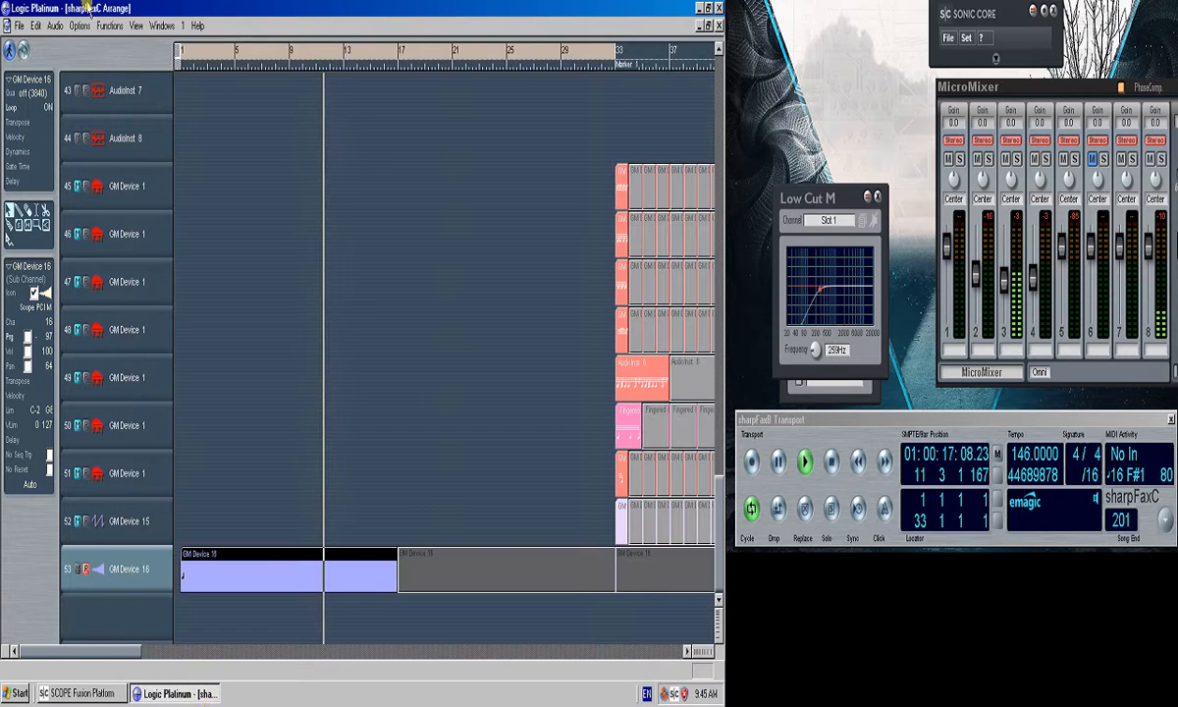
{"action": "left_click", "coordinate": [116, 692]}
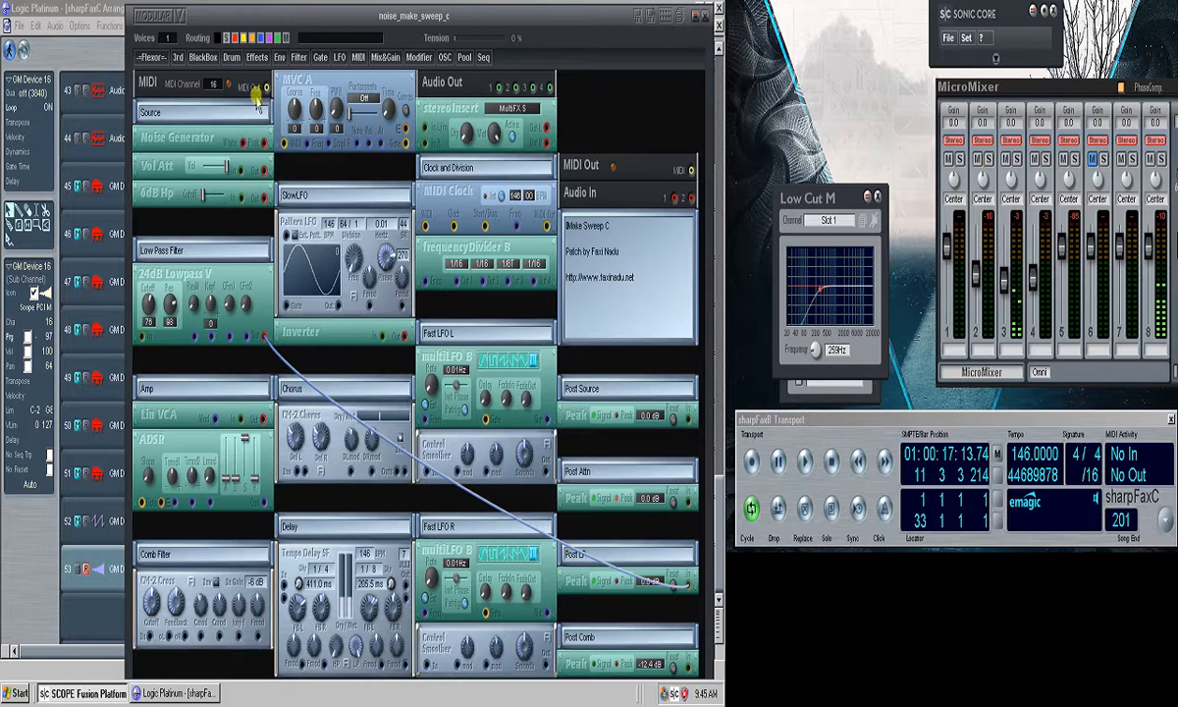
Lower the Vol Att module's volume slightly and reset the Post Source peak meter
{"action": "mouse_move", "coordinate": [150, 165]}
{"action": "left_mouse_down"}
{"action": "mouse_move", "coordinate": [165, 165]}
{"action": "mouse_move", "coordinate": [152, 167]}
{"action": "left_mouse_up"}
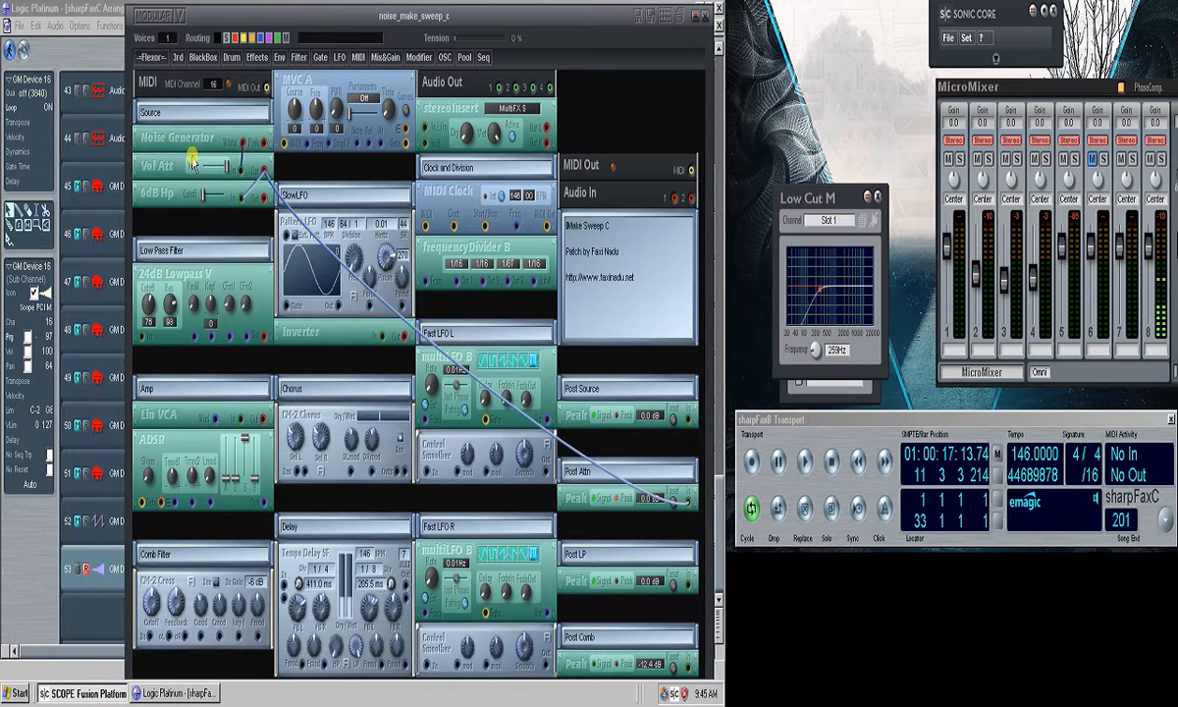
{"action": "left_click_drag", "start_coordinate": [224, 171], "coordinate": [219, 170]}
{"action": "left_click", "coordinate": [578, 420]}
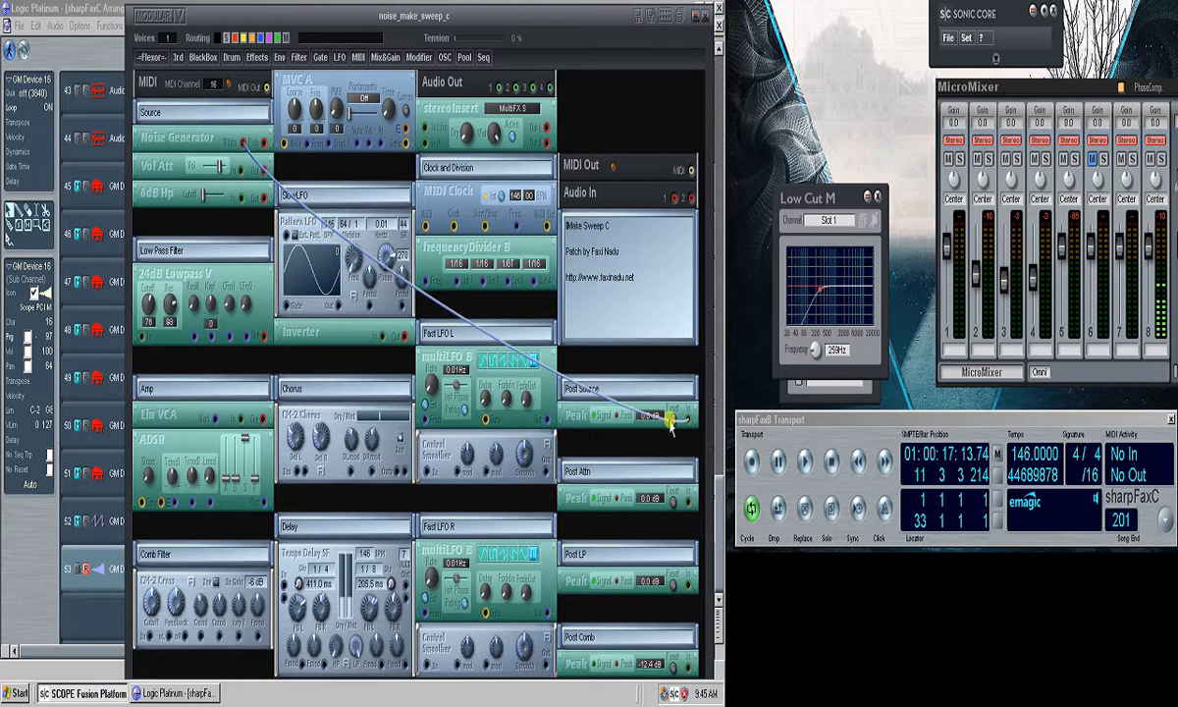
{"action": "left_click", "coordinate": [675, 422]}
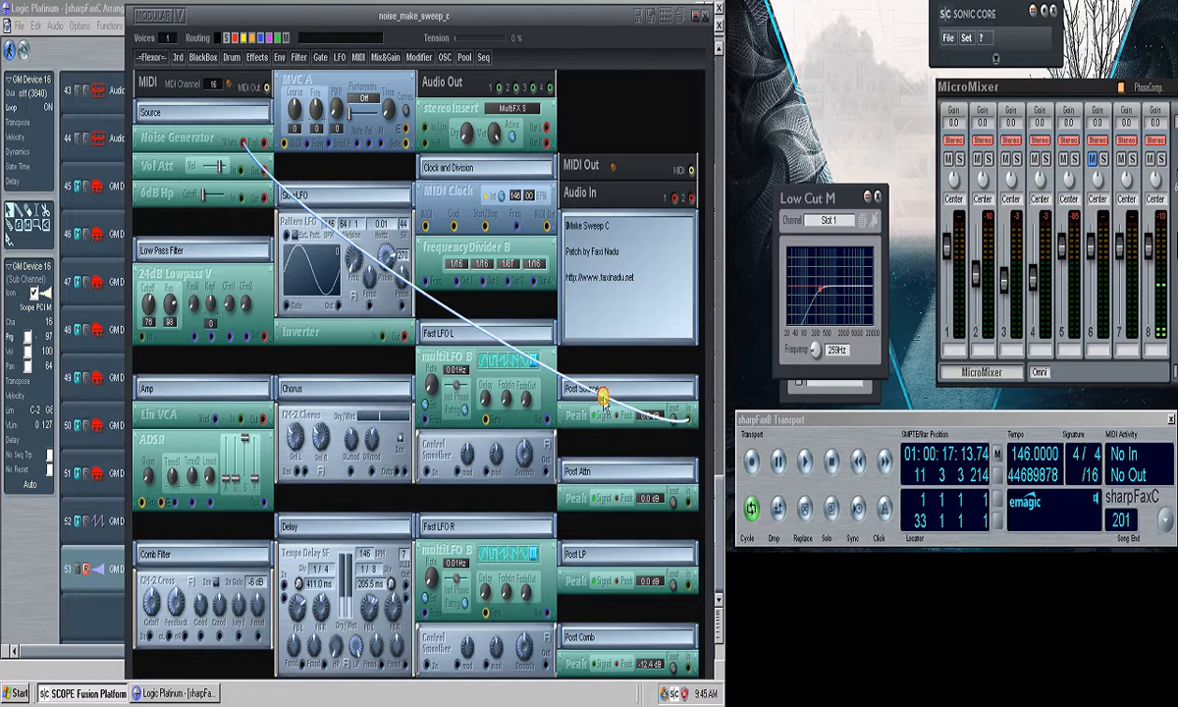
{"action": "mouse_move", "coordinate": [603, 396]}
{"action": "left_mouse_down"}
{"action": "mouse_move", "coordinate": [610, 442]}
{"action": "mouse_move", "coordinate": [604, 413]}
{"action": "left_mouse_up"}
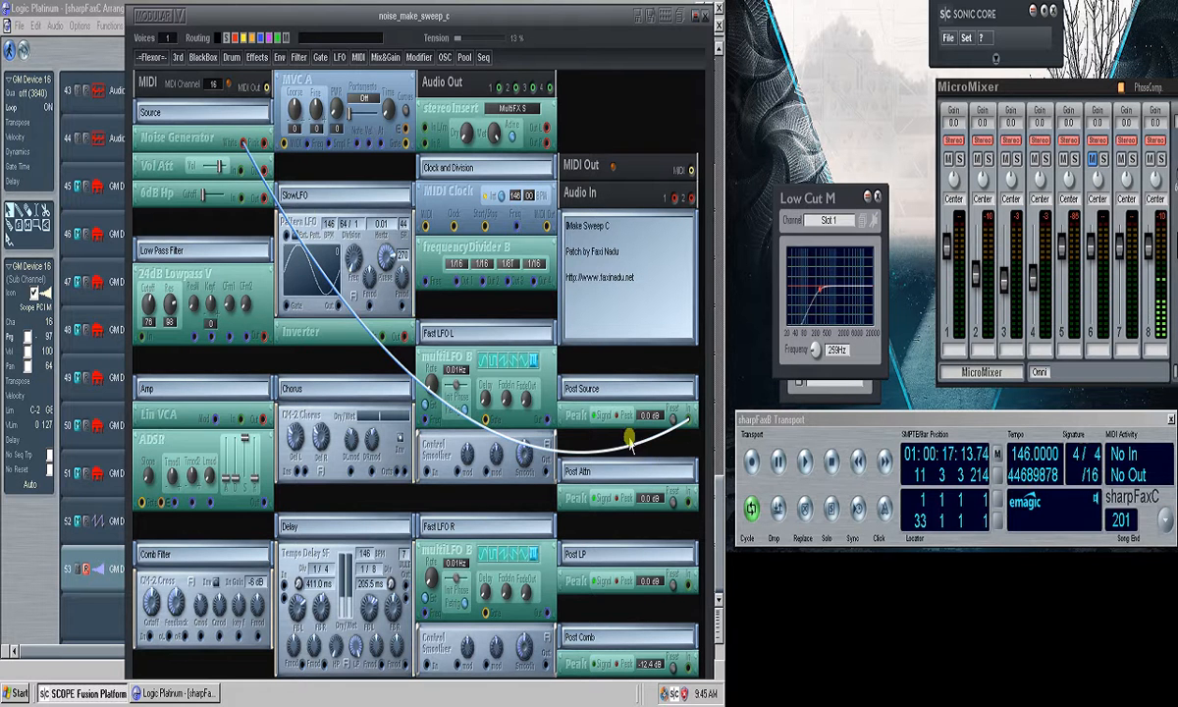
Fine-tune Vol Att's volume to about -8 dB on the Post Attn peak meter, resetting the meter between adjustments
{"action": "left_click", "coordinate": [673, 502]}
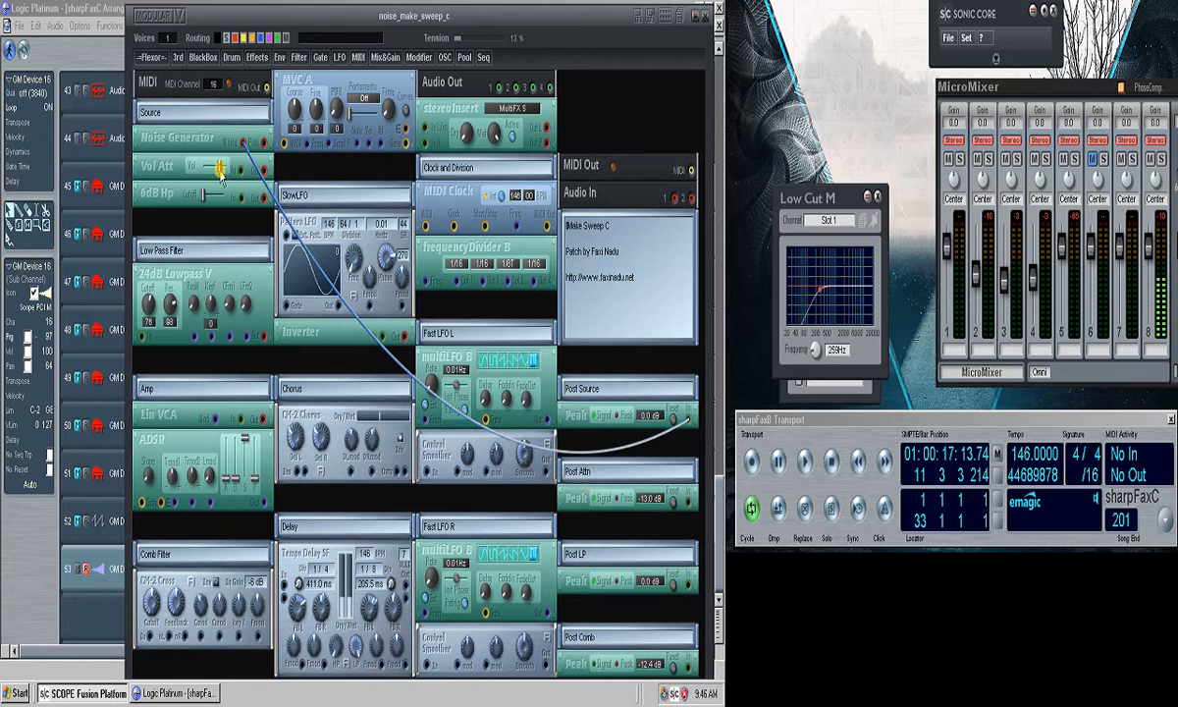
{"action": "left_click_drag", "start_coordinate": [223, 169], "coordinate": [220, 171]}
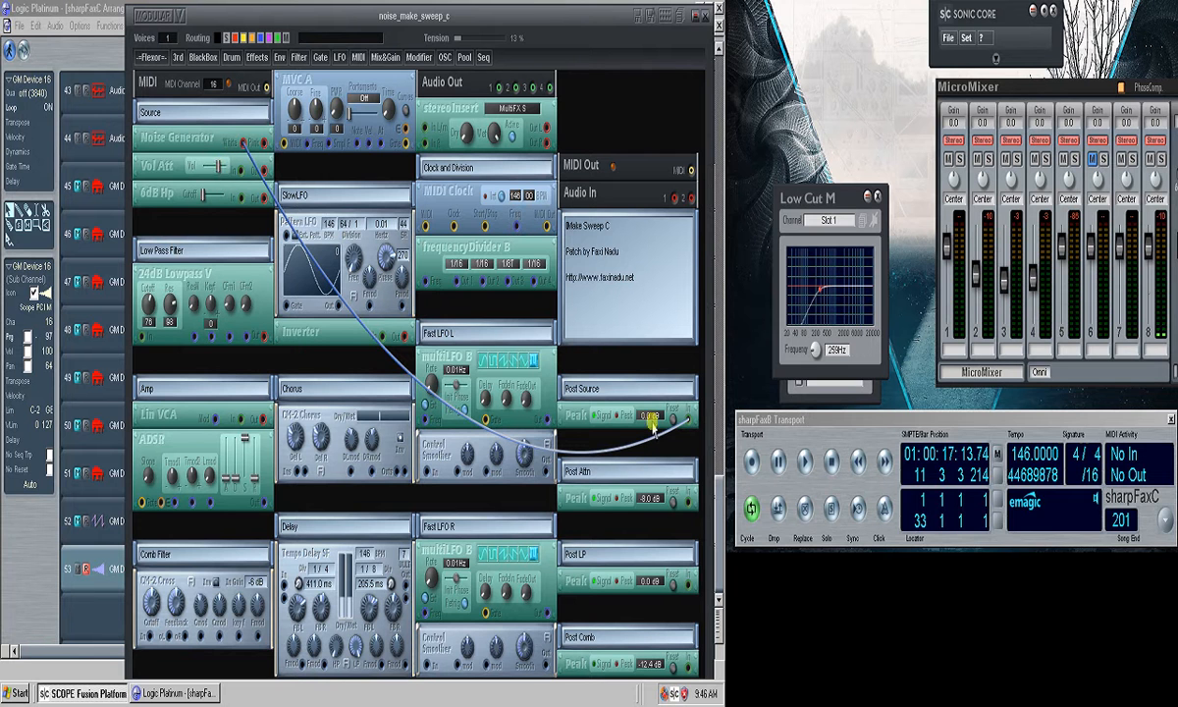
{"action": "left_click_drag", "start_coordinate": [675, 506], "coordinate": [640, 510]}
{"action": "mouse_move", "coordinate": [172, 169]}
{"action": "left_mouse_down"}
{"action": "mouse_move", "coordinate": [163, 155]}
{"action": "mouse_move", "coordinate": [164, 171]}
{"action": "left_mouse_up"}
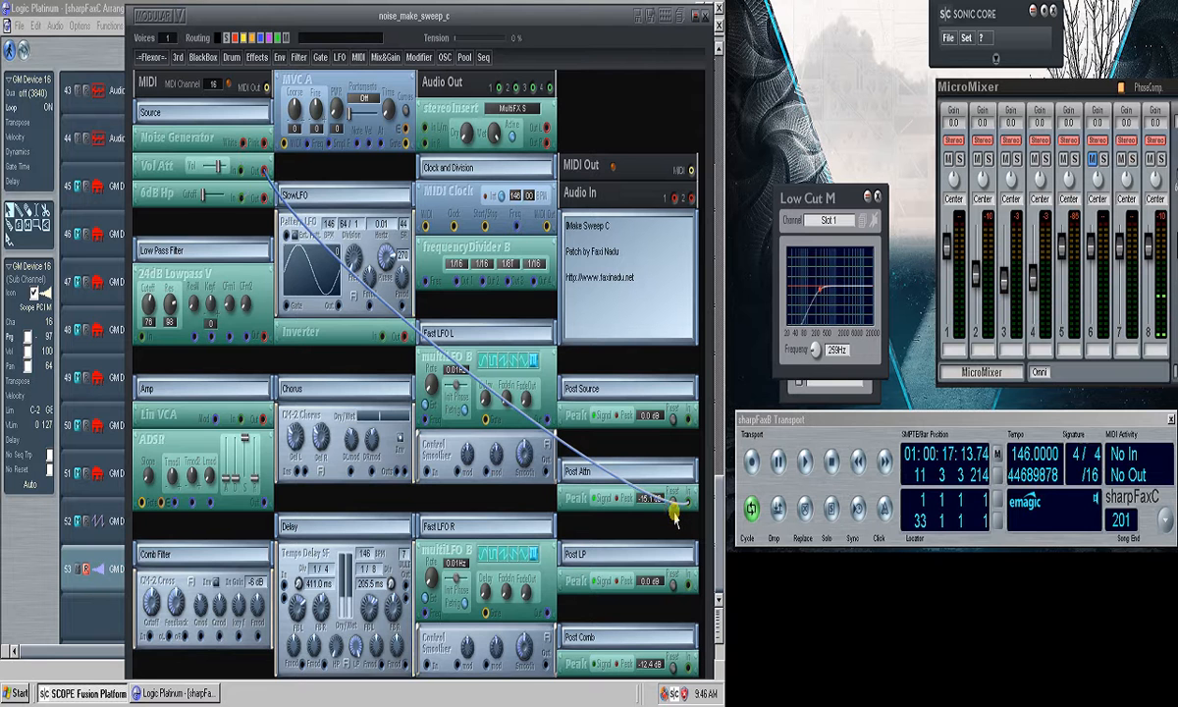
{"action": "left_click", "coordinate": [219, 167]}
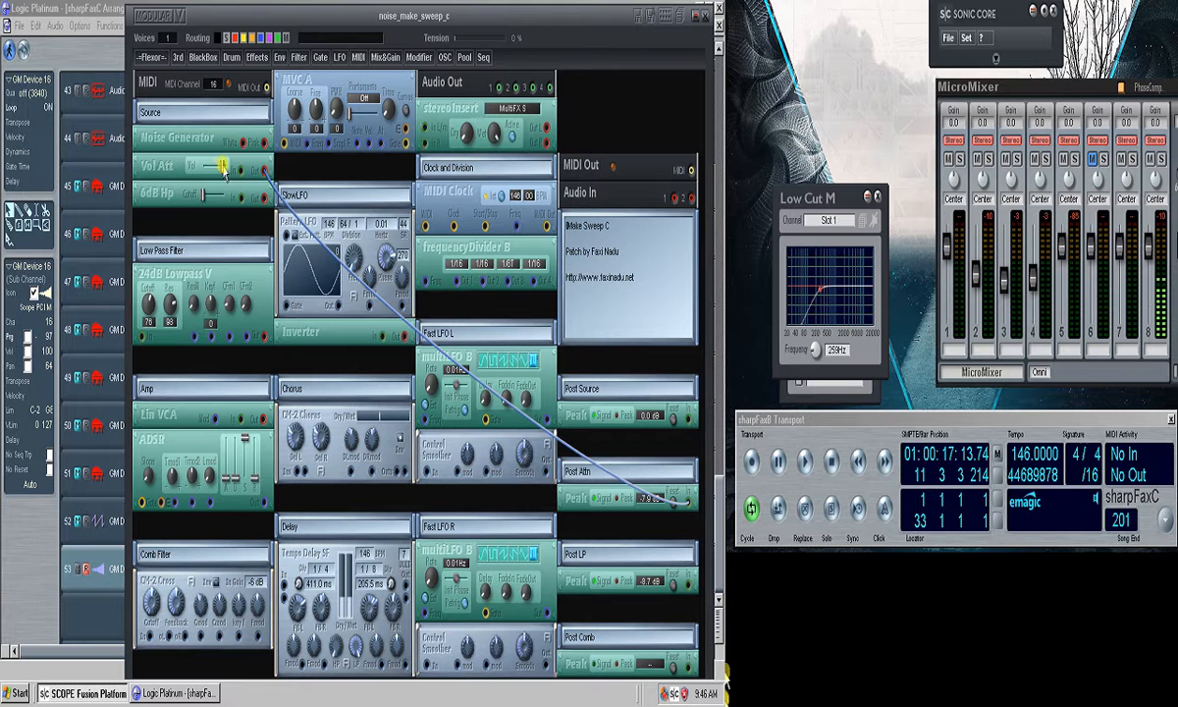
Look through the available Mix&Gain gain modules and show all the patch cables again
{"action": "left_click", "coordinate": [144, 165]}
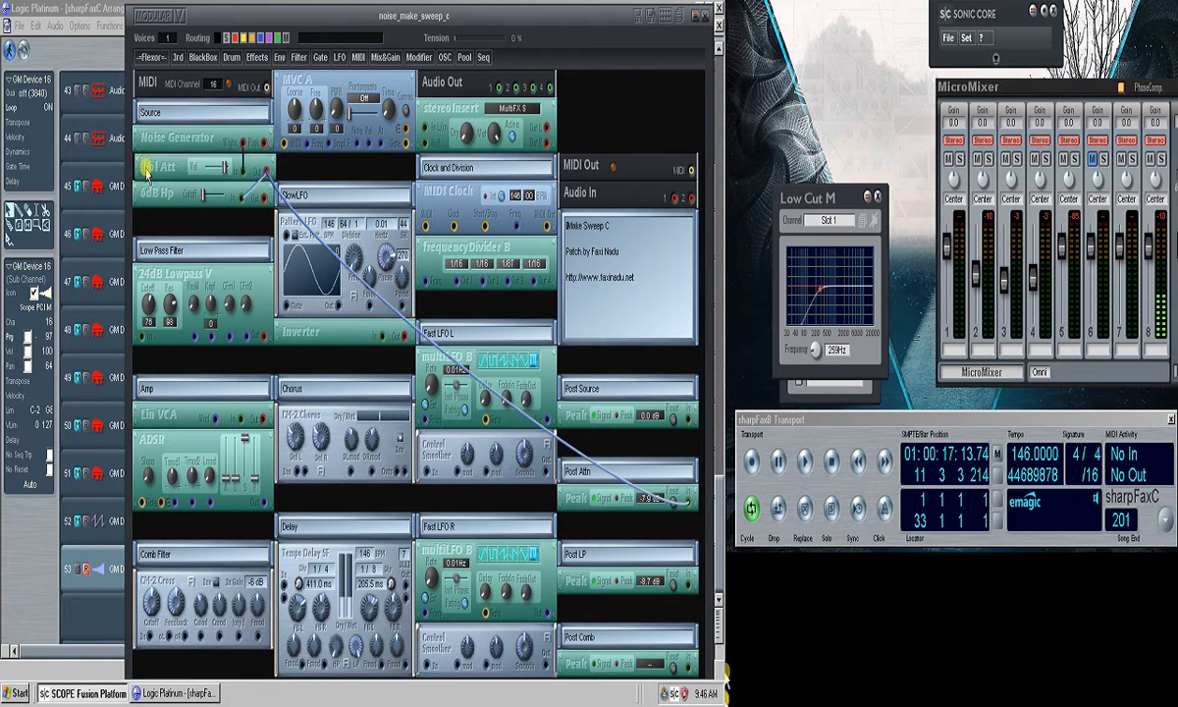
{"action": "left_click", "coordinate": [385, 57]}
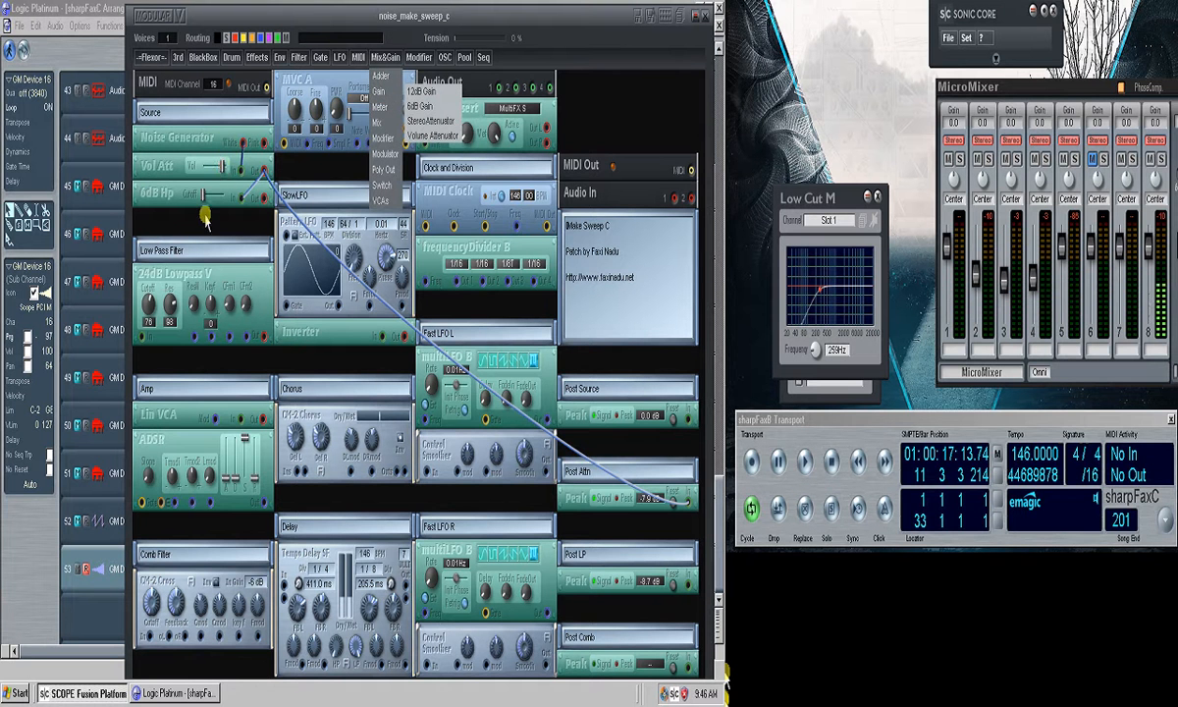
{"action": "left_click", "coordinate": [214, 207]}
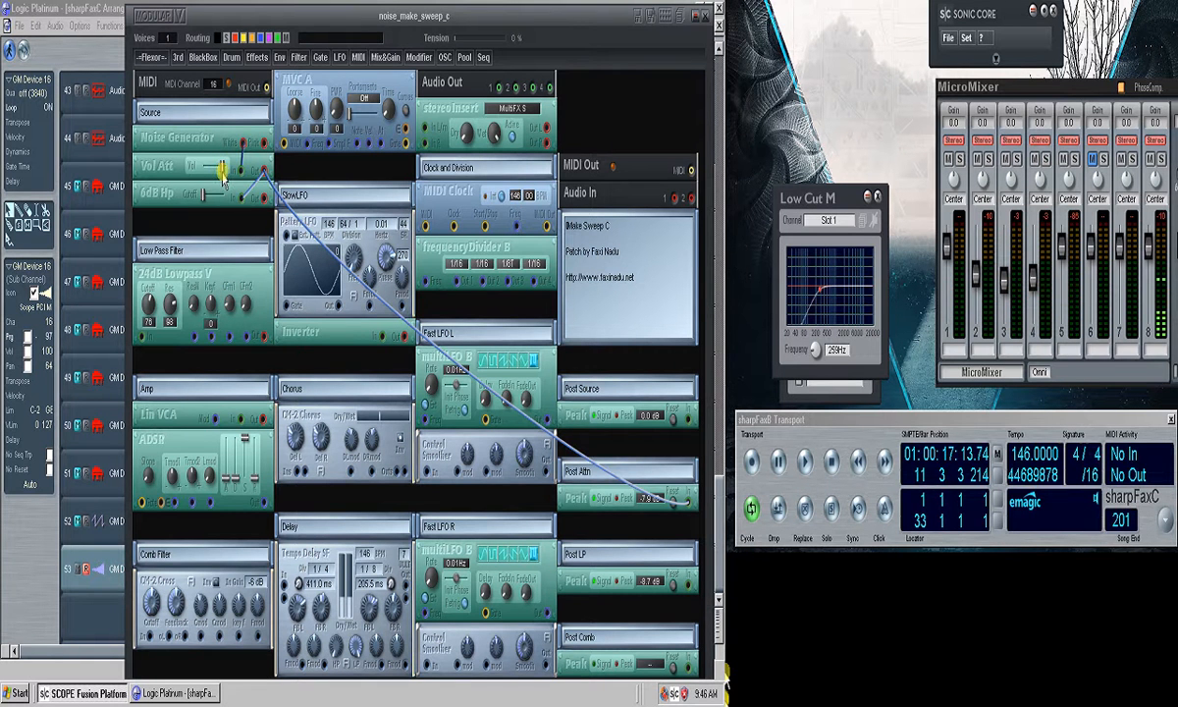
{"action": "left_click", "coordinate": [218, 37]}
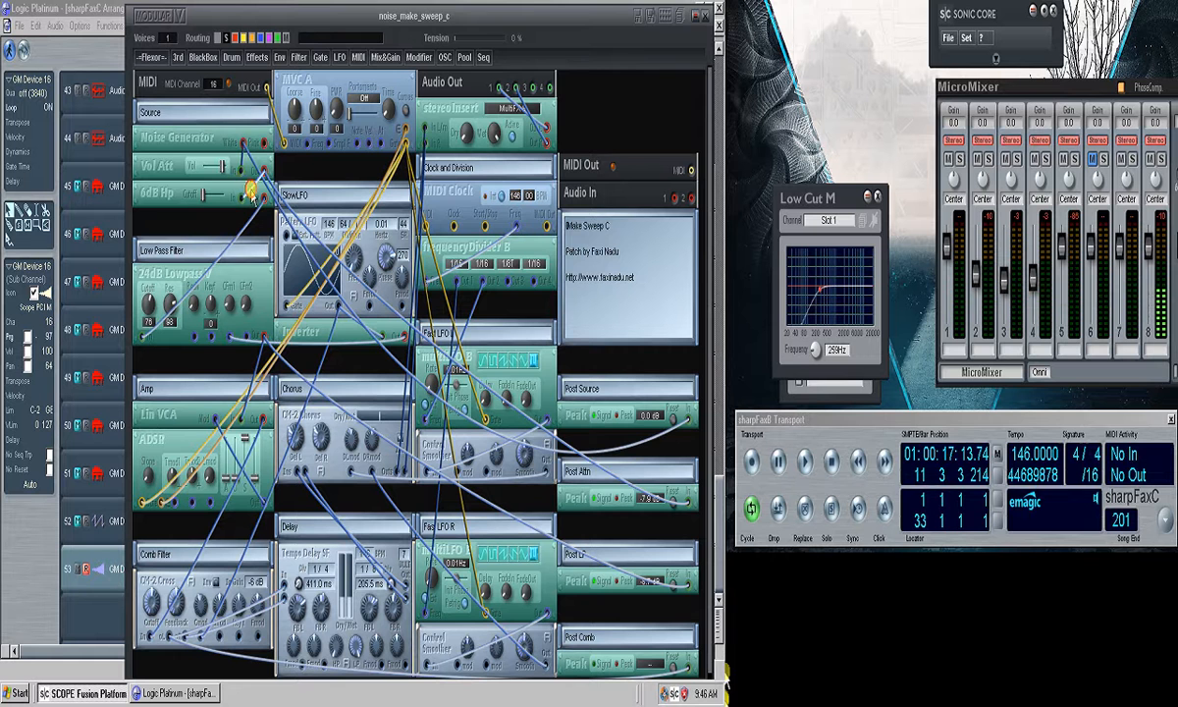
{"action": "mouse_move", "coordinate": [168, 168]}
{"action": "left_mouse_down"}
{"action": "mouse_move", "coordinate": [182, 164]}
{"action": "mouse_move", "coordinate": [170, 169]}
{"action": "left_mouse_up"}
Play the GM Device 16 sequence from bar 1 in Logic Platinum and return to the Delay module in SCOPE
{"action": "left_click", "coordinate": [79, 8]}
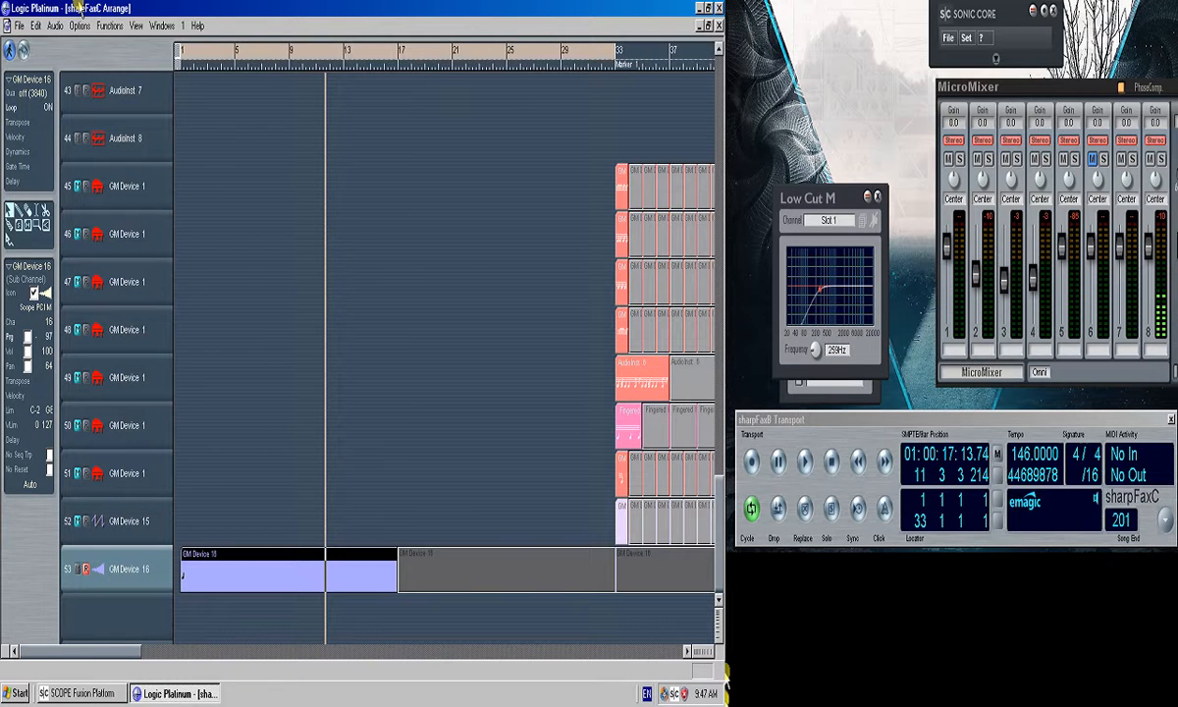
{"action": "key", "text": "space"}
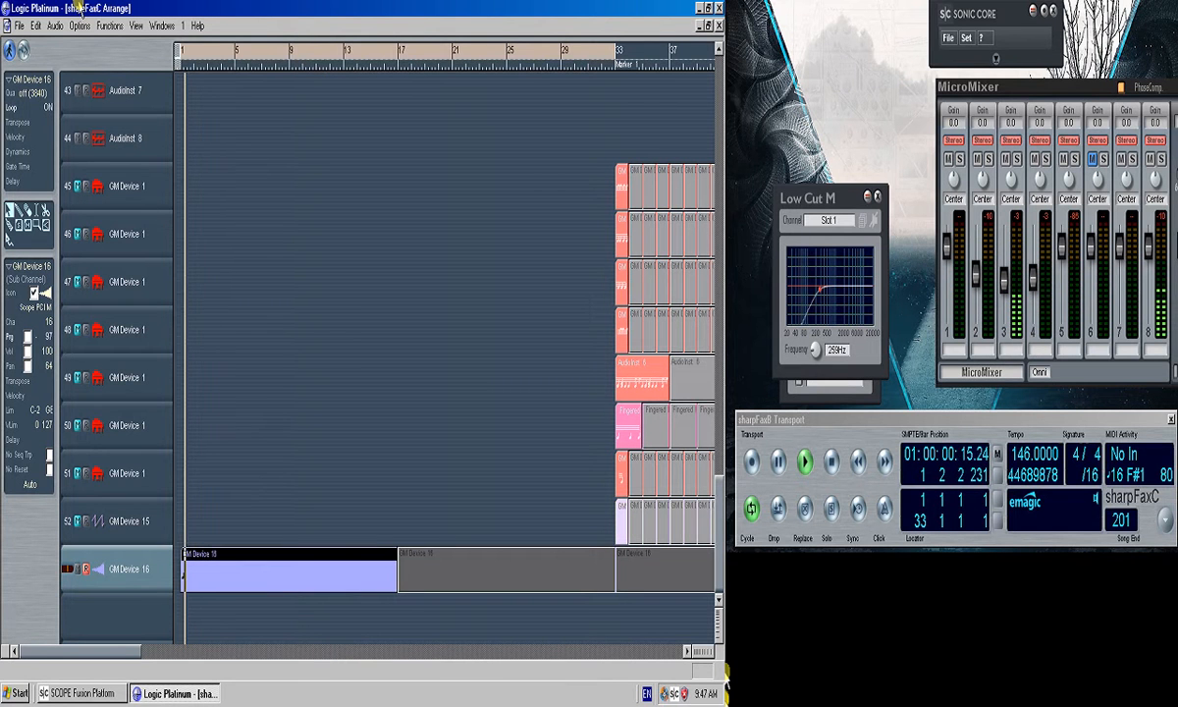
{"action": "left_click", "coordinate": [94, 693]}
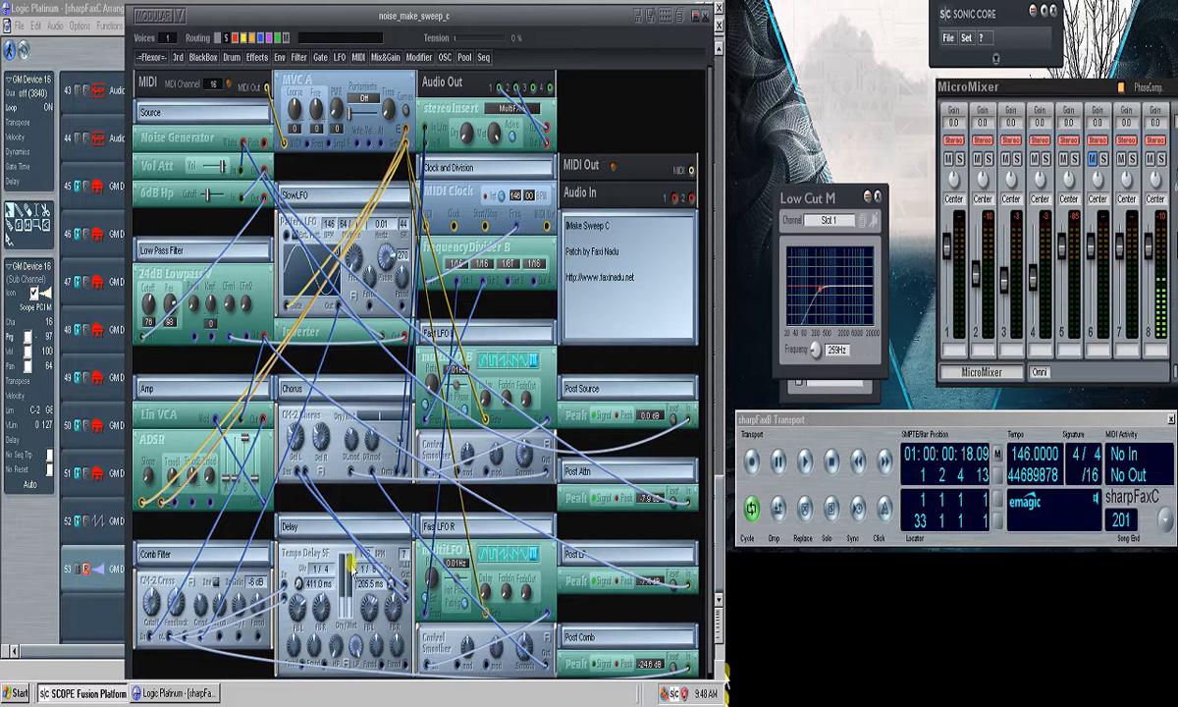
{"action": "mouse_move", "coordinate": [305, 543]}
{"action": "left_mouse_down"}
{"action": "mouse_move", "coordinate": [303, 530]}
{"action": "mouse_move", "coordinate": [302, 545]}
{"action": "left_mouse_up"}
Look at AudioInst 8's instrument choices and AudioInst 5's Tape Delay in Logic Platinum's mixer, and return to the arrangement
{"action": "left_click", "coordinate": [83, 8]}
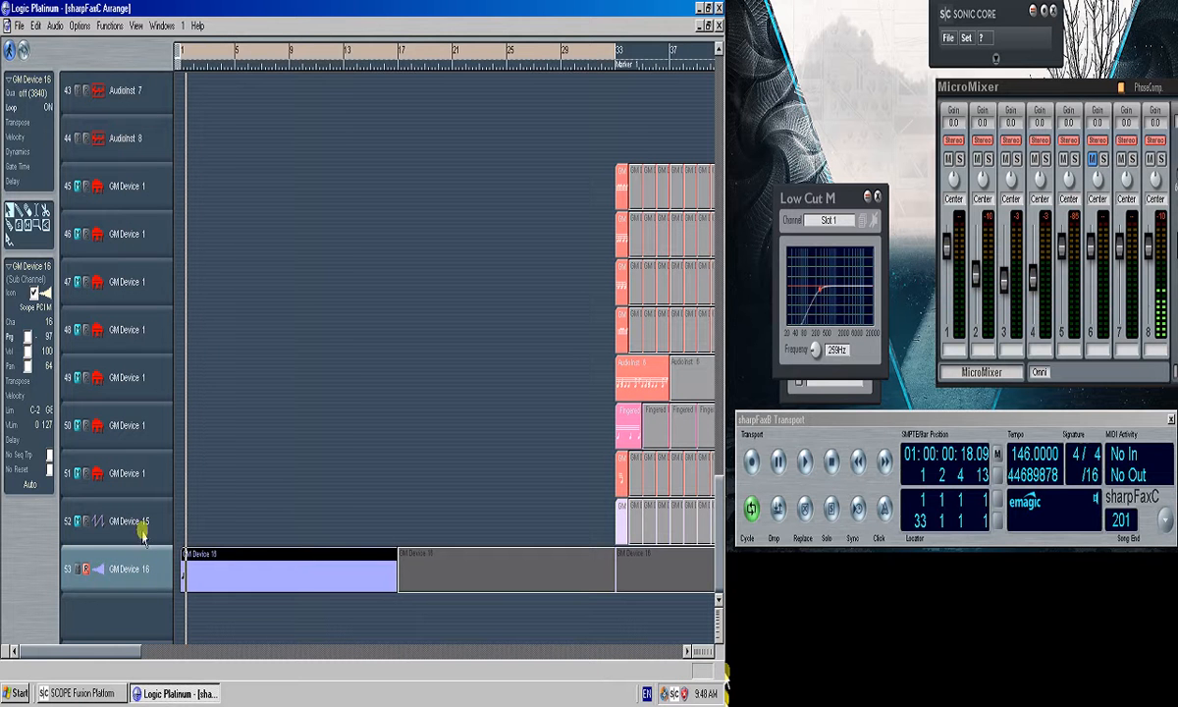
{"action": "left_click", "coordinate": [133, 144]}
{"action": "double_click", "coordinate": [132, 143]}
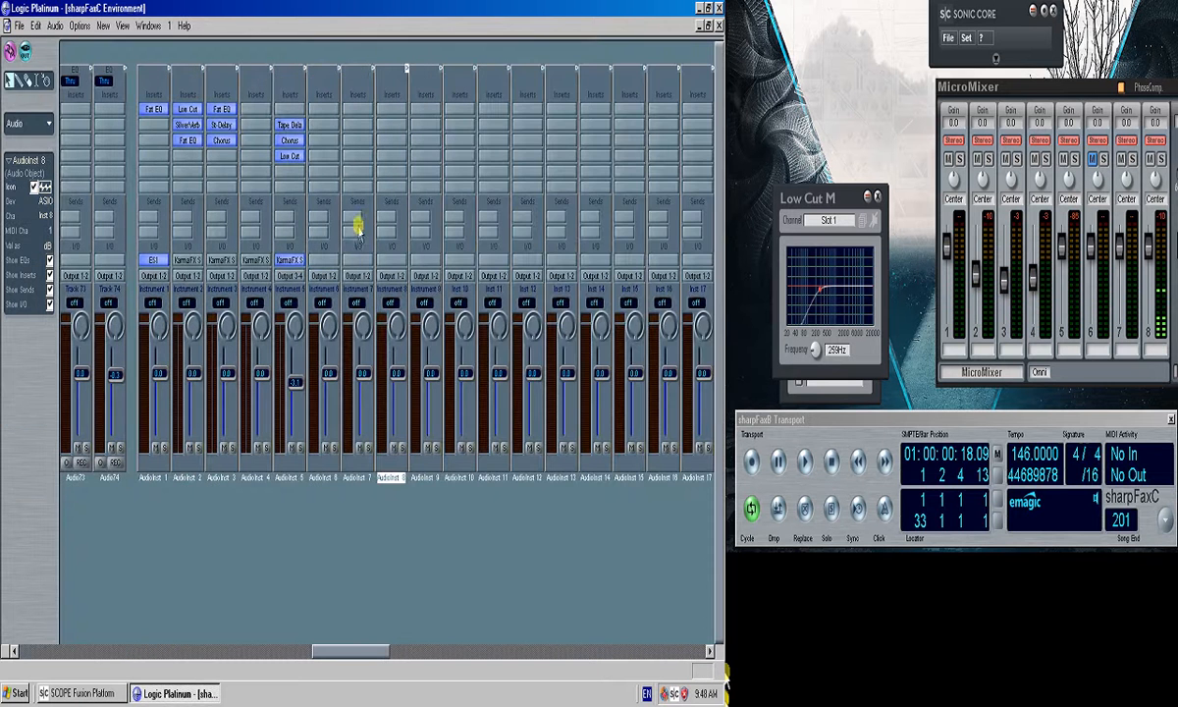
{"action": "left_click", "coordinate": [378, 257]}
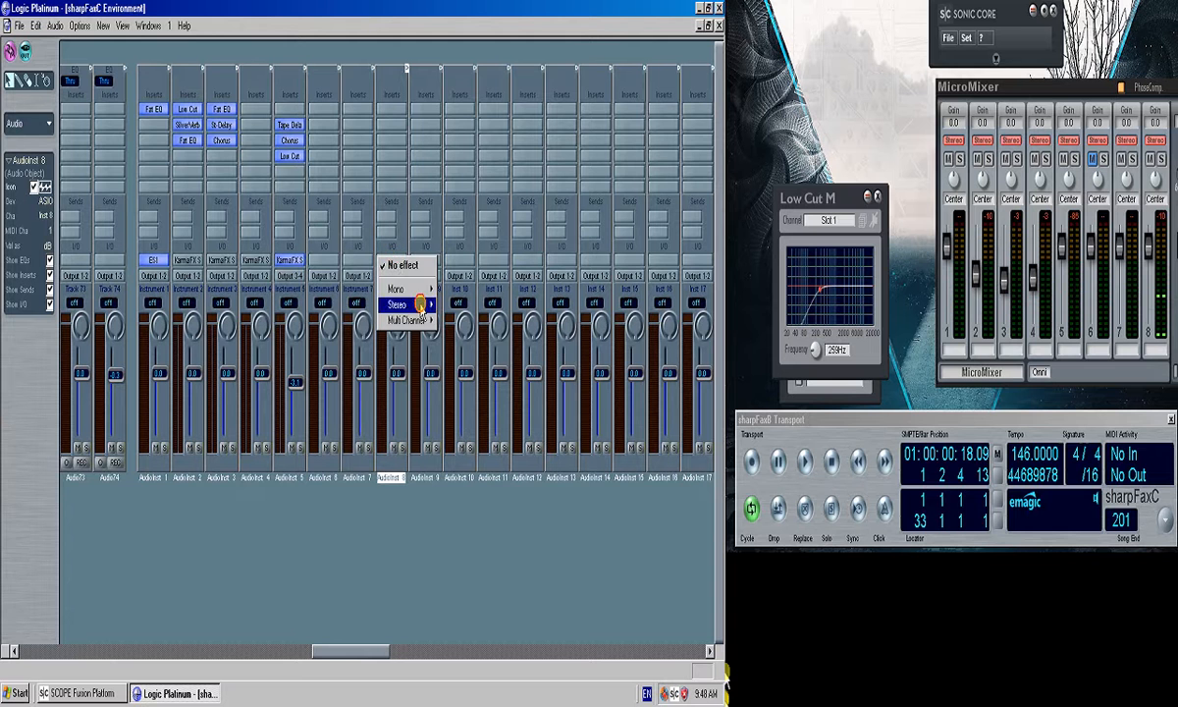
{"action": "left_click", "coordinate": [390, 152]}
{"action": "double_click", "coordinate": [279, 126]}
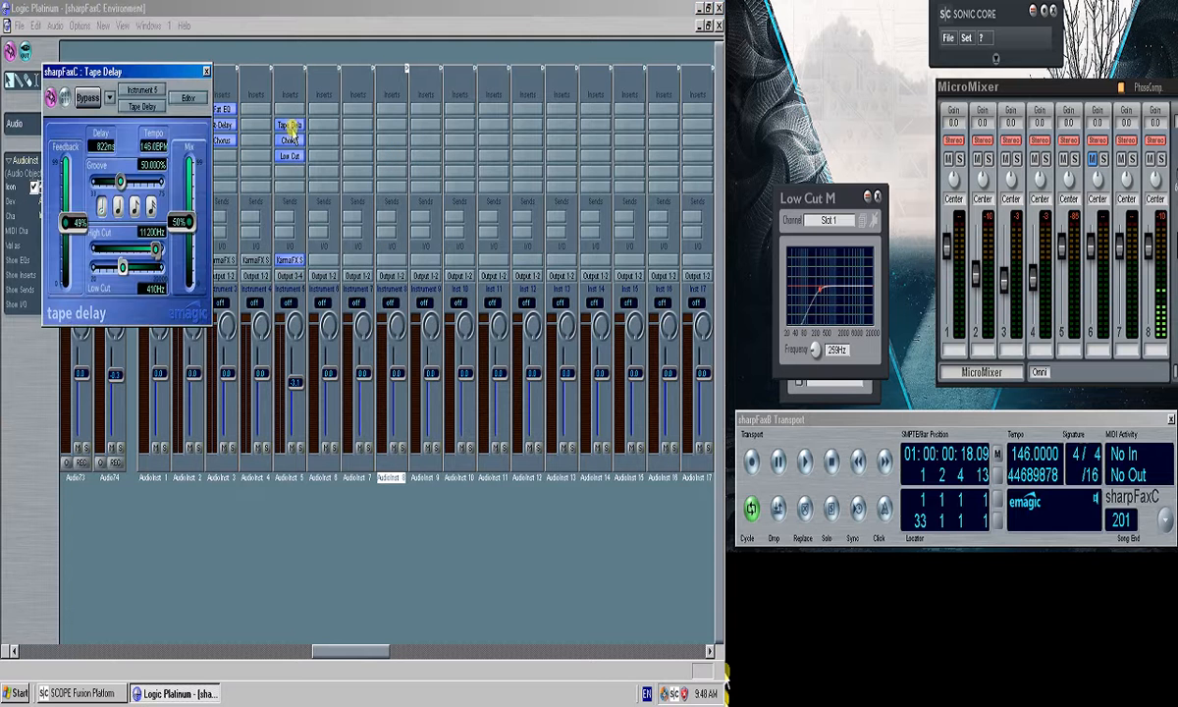
{"action": "left_click", "coordinate": [205, 71]}
{"action": "left_click", "coordinate": [717, 25]}
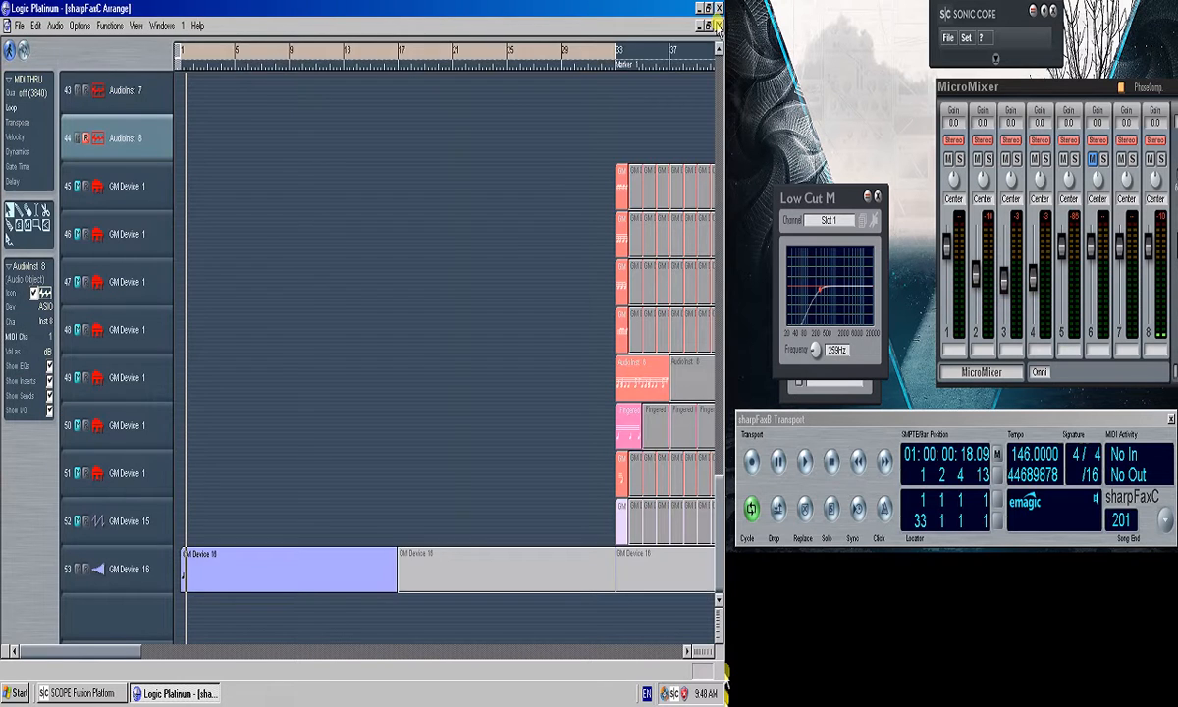
Review the Lin VCA, 24dB Lowpass cutoff and CM-2 Cross comb filter in SCOPE, checking back with the Logic Platinum arrangement
{"action": "left_click", "coordinate": [89, 695]}
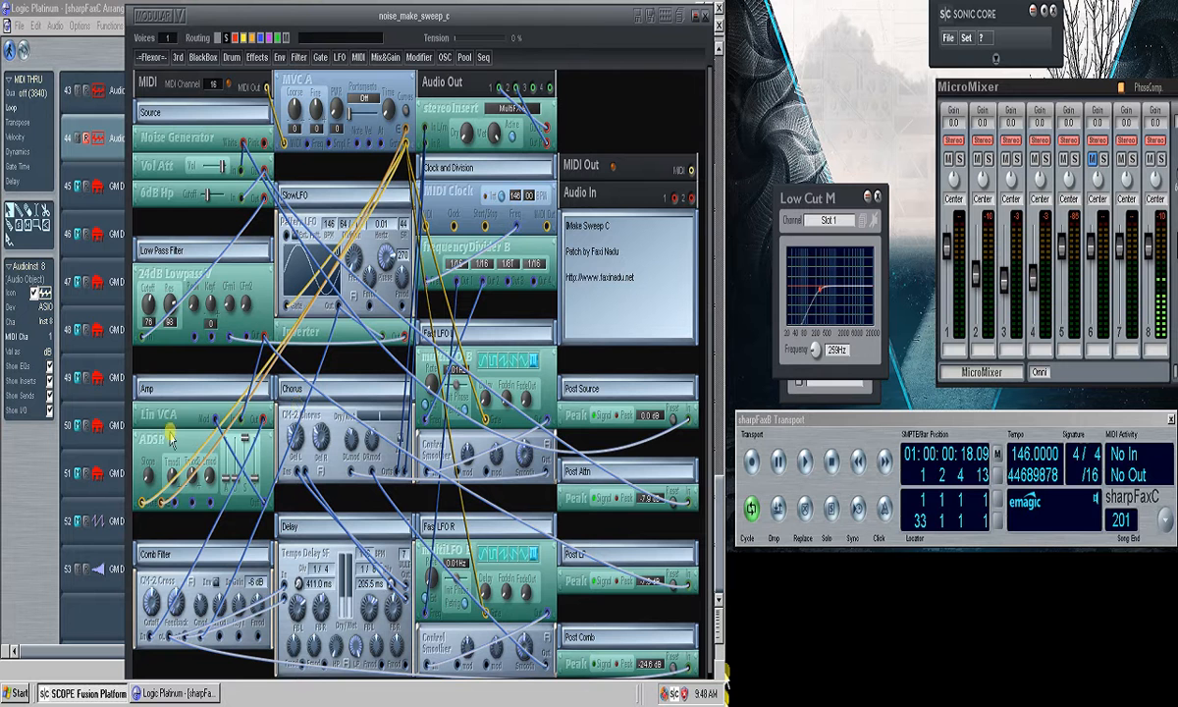
{"action": "mouse_move", "coordinate": [168, 421]}
{"action": "left_mouse_down"}
{"action": "mouse_move", "coordinate": [195, 430]}
{"action": "mouse_move", "coordinate": [172, 419]}
{"action": "left_mouse_up"}
{"action": "mouse_move", "coordinate": [373, 444]}
{"action": "mouse_move", "coordinate": [148, 277]}
{"action": "left_mouse_down"}
{"action": "mouse_move", "coordinate": [160, 280]}
{"action": "mouse_move", "coordinate": [148, 278]}
{"action": "left_mouse_up"}
{"action": "left_click_drag", "start_coordinate": [158, 570], "coordinate": [158, 570]}
{"action": "left_click", "coordinate": [83, 9]}
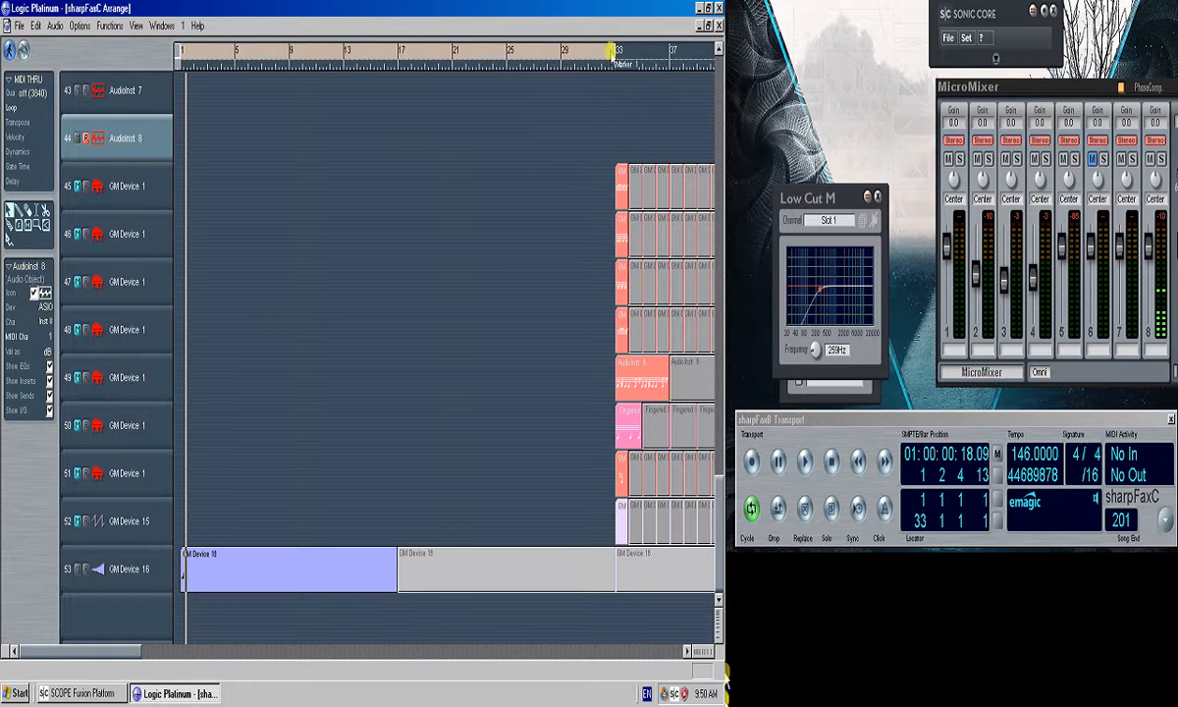
{"action": "left_click", "coordinate": [78, 693]}
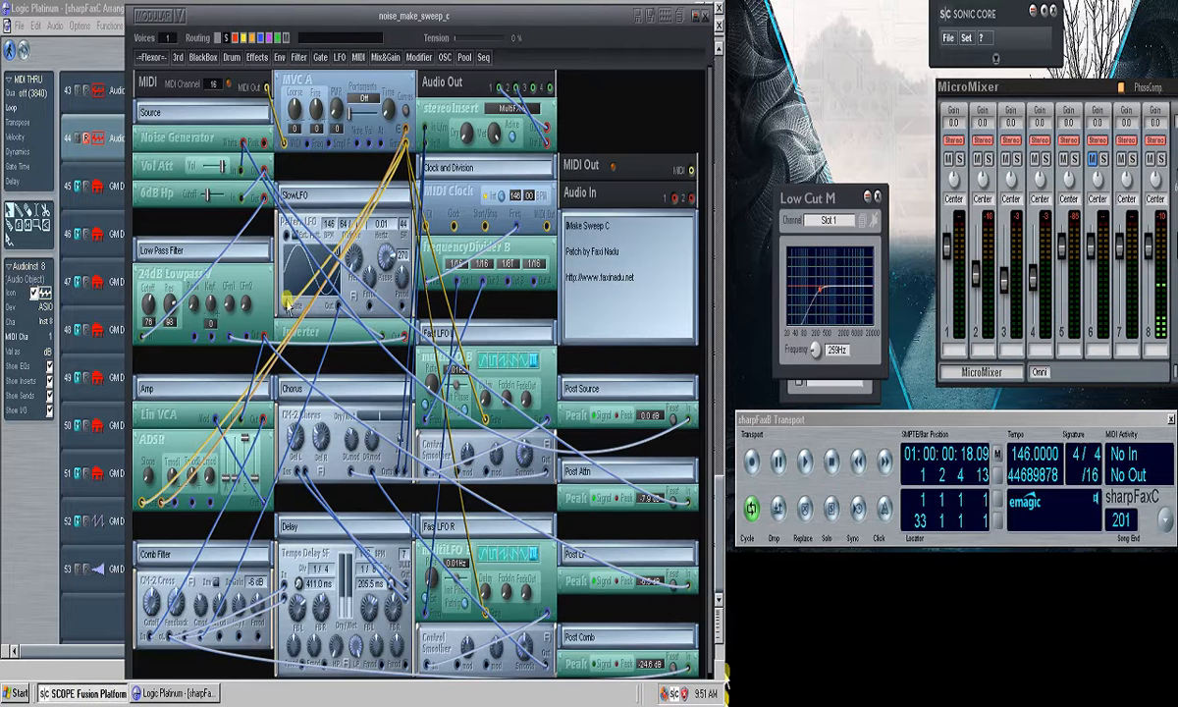
Open the GM Device 16 sequence from Logic Platinum's track 53 for note editing
{"action": "left_click", "coordinate": [83, 8]}
{"action": "left_click", "coordinate": [157, 564]}
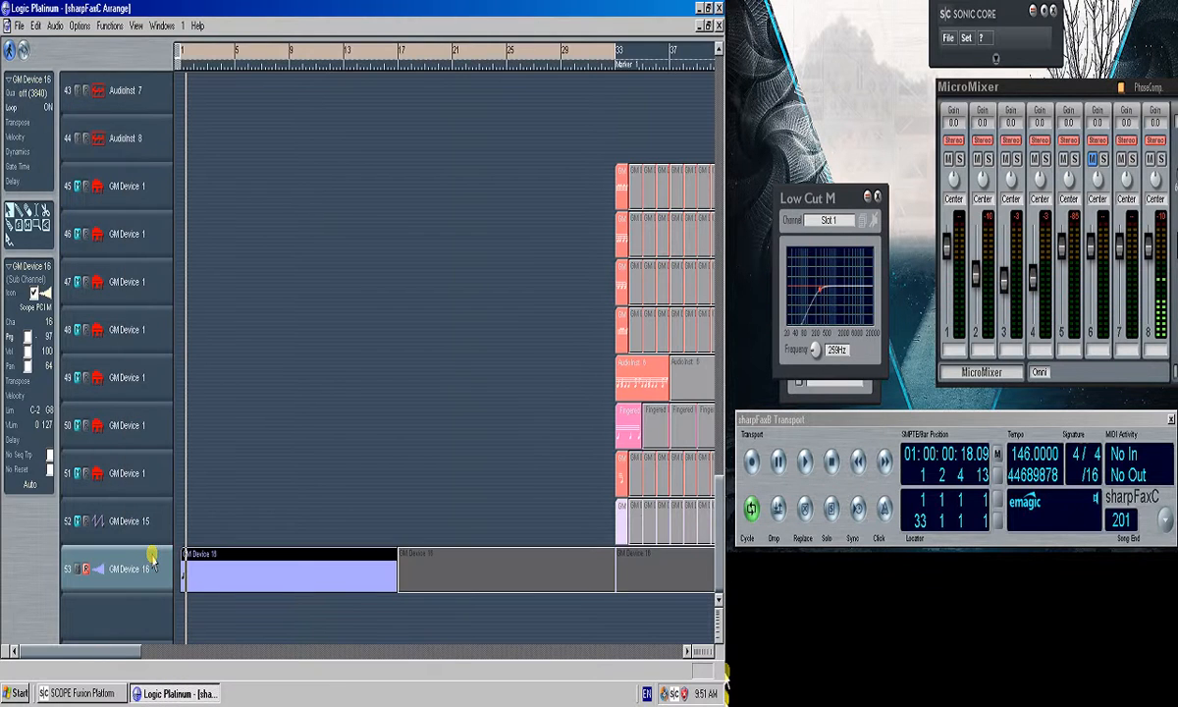
{"action": "double_click", "coordinate": [199, 568]}
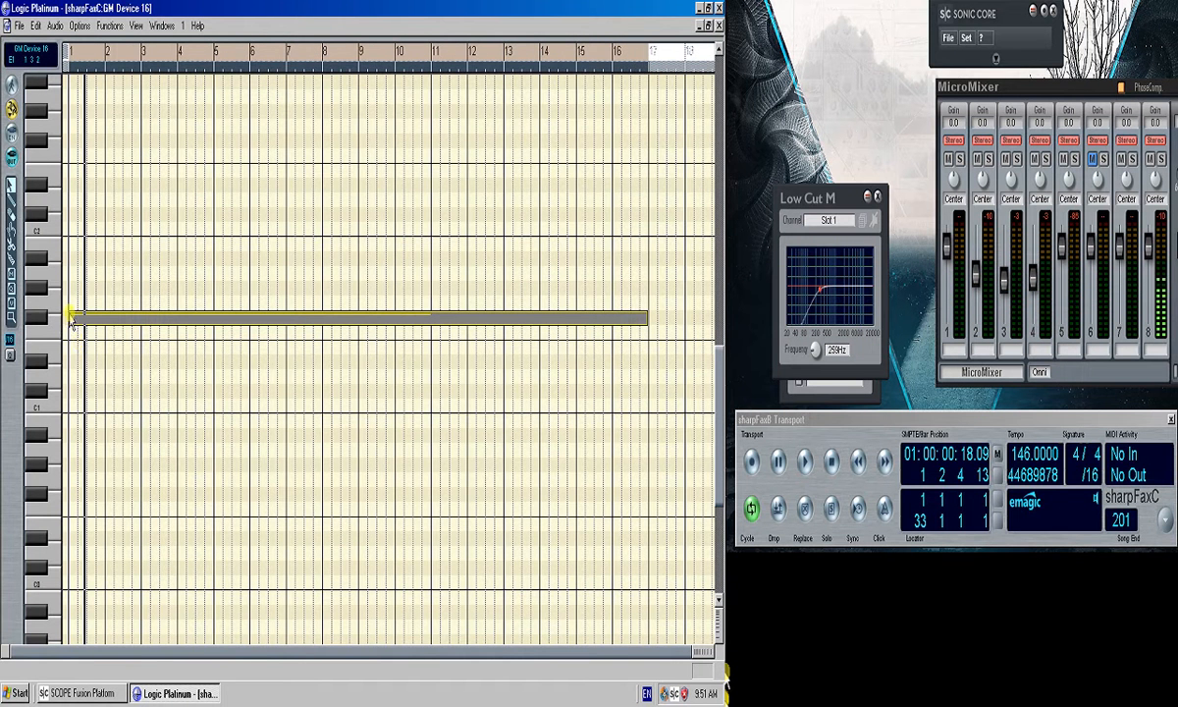
Examine the gate connections of the ADSR and Pattern LFO in SCOPE and return to the note editor in Logic Platinum
{"action": "left_click", "coordinate": [77, 693]}
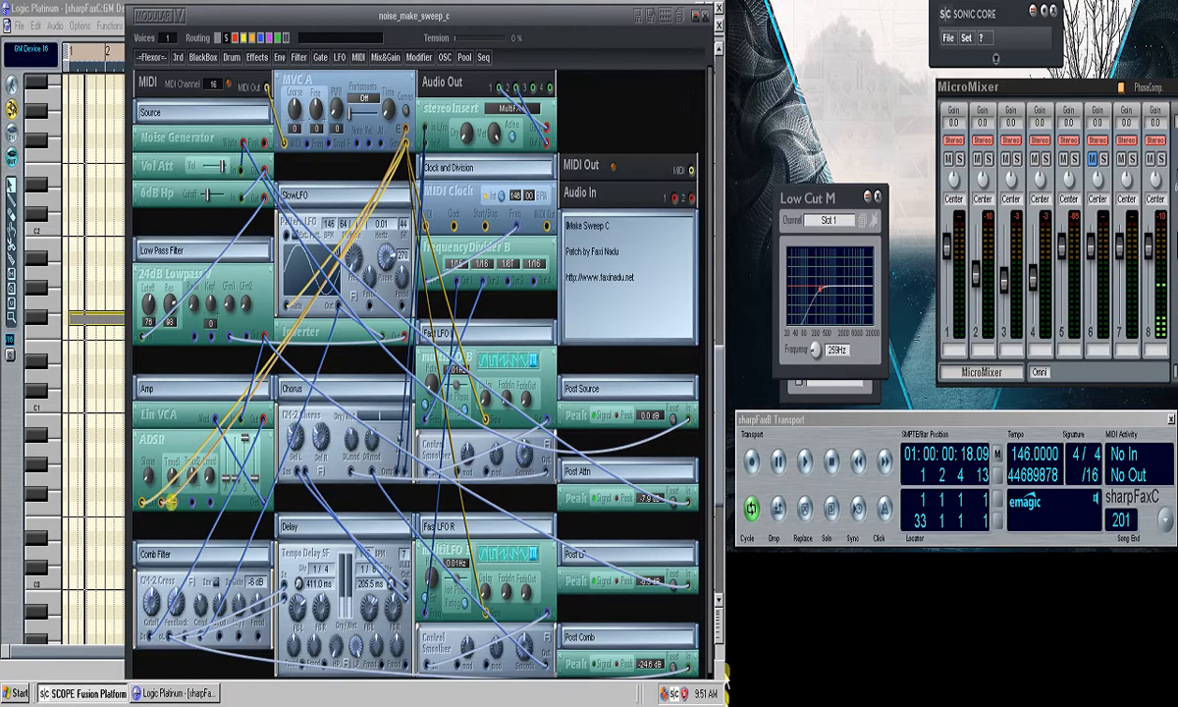
{"action": "left_click_drag", "start_coordinate": [141, 501], "coordinate": [288, 305]}
{"action": "left_click", "coordinate": [83, 9]}
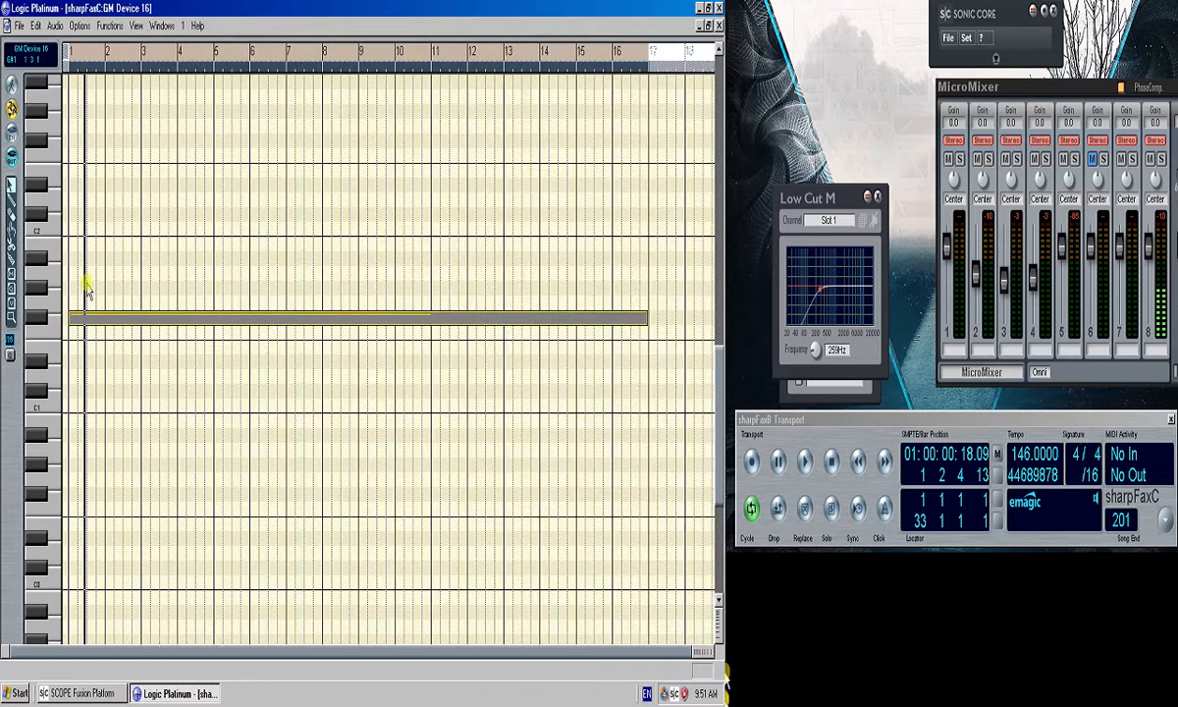
Extend the GM Device 16 sequence and its sustained note to bar 33 and close the note editor
{"action": "left_click", "coordinate": [697, 647]}
{"action": "left_click", "coordinate": [697, 652]}
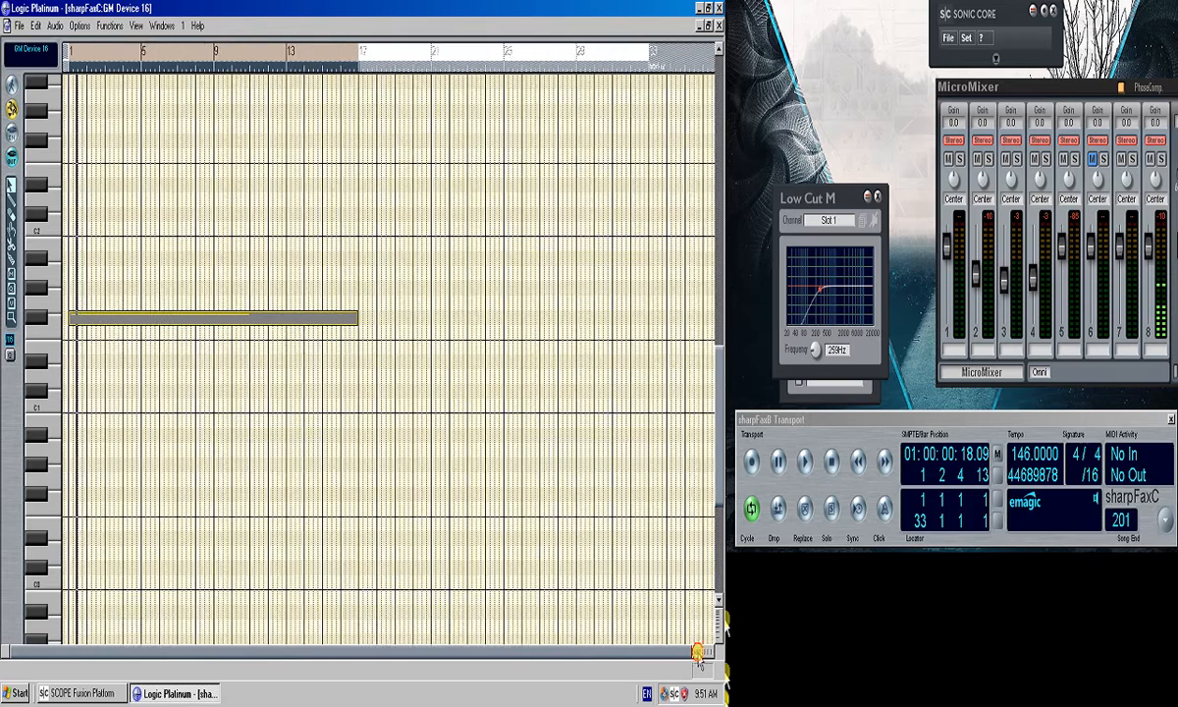
{"action": "left_click_drag", "start_coordinate": [367, 56], "coordinate": [649, 115]}
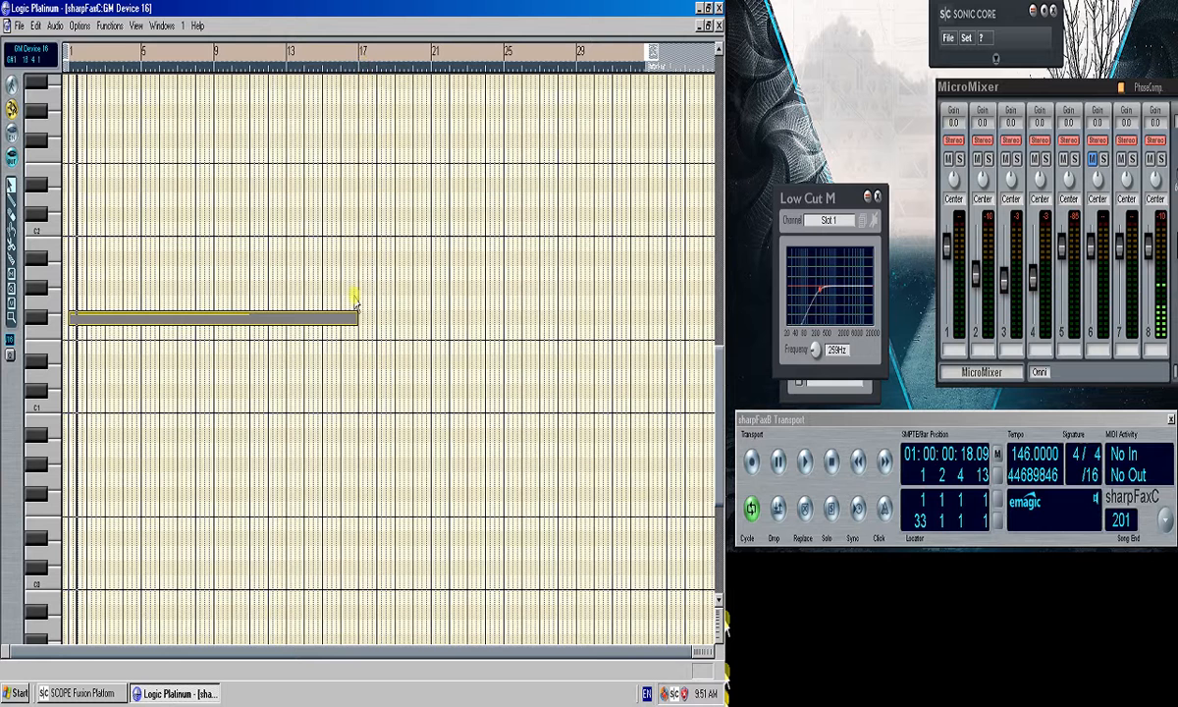
{"action": "left_click_drag", "start_coordinate": [356, 327], "coordinate": [644, 399]}
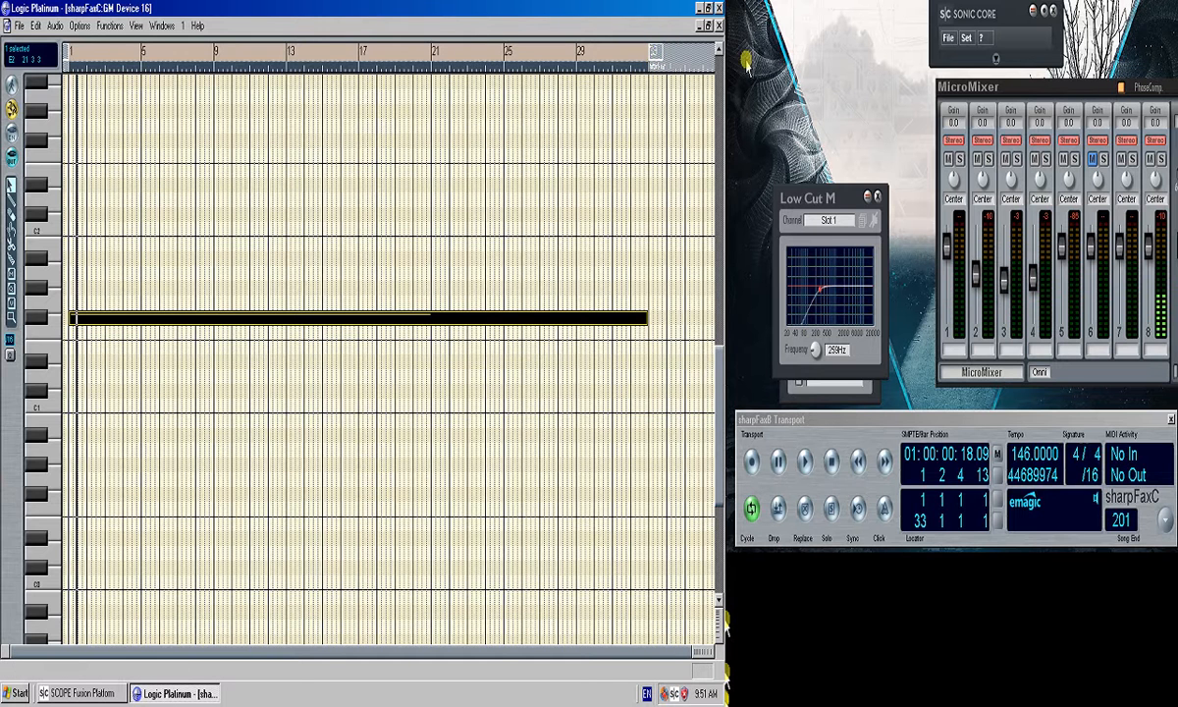
{"action": "left_click", "coordinate": [718, 25]}
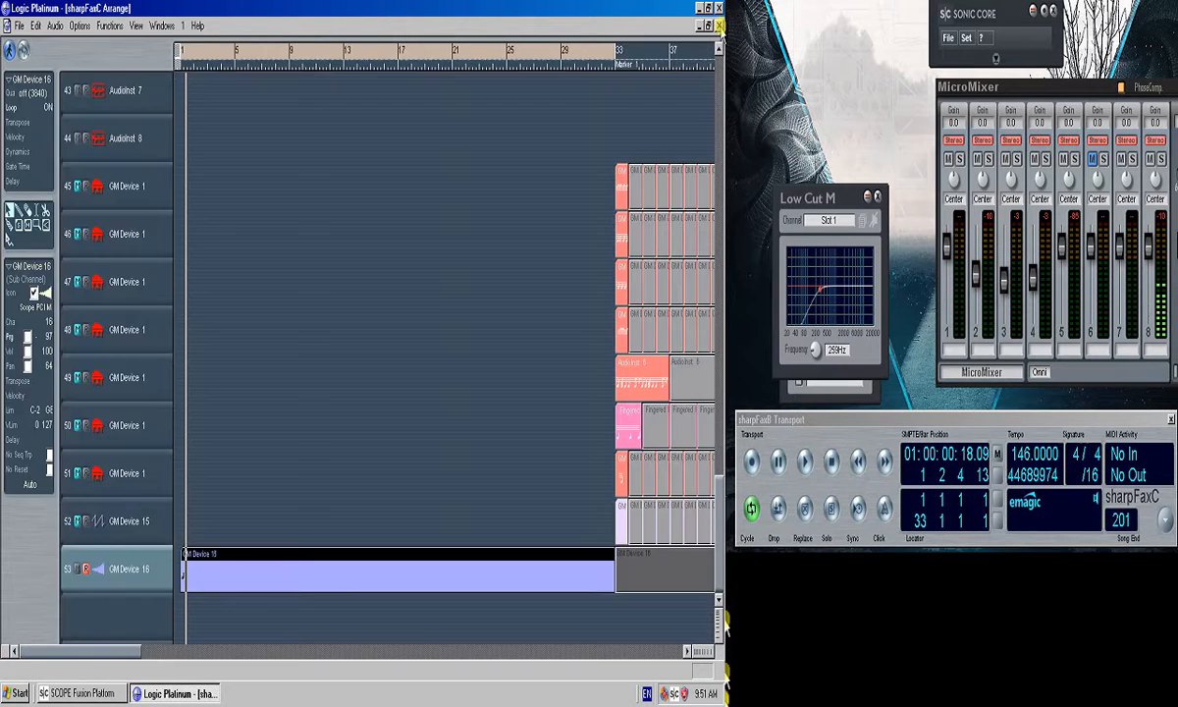
Switch to SCOPE, activate MasterVerb in the stereo insert's MultiFX S rack, and close the Low Cut M and MultiFX S windows
{"action": "left_click", "coordinate": [85, 693]}
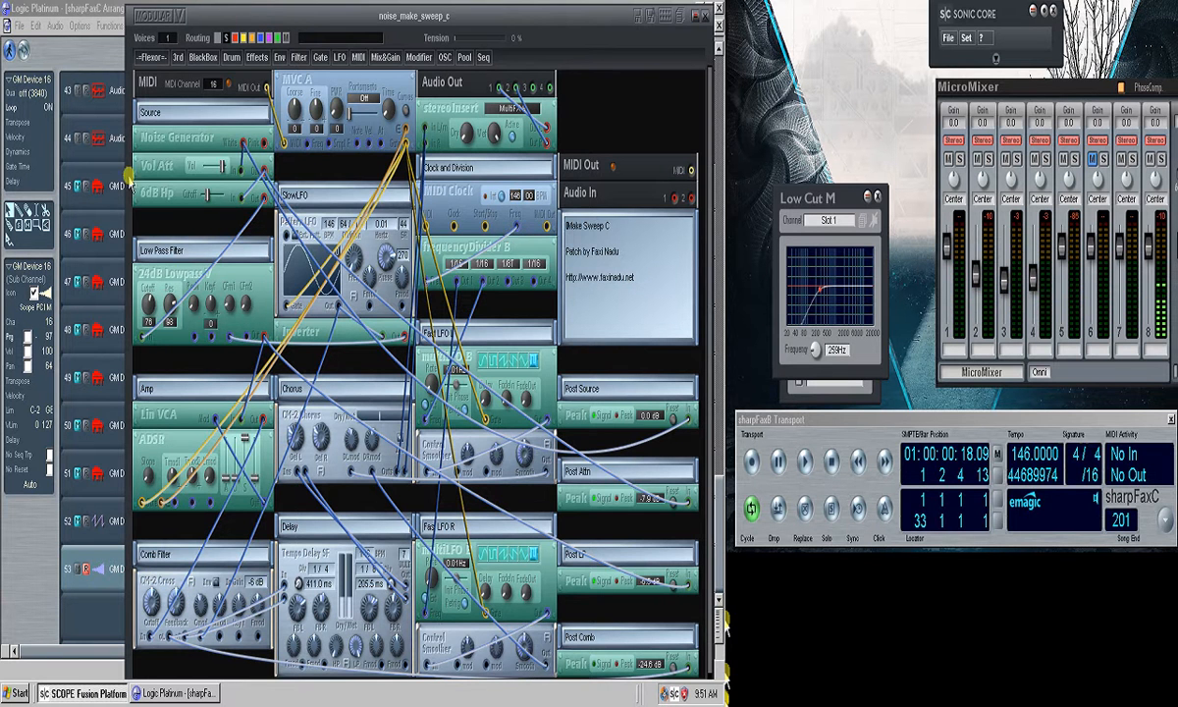
{"action": "left_click", "coordinate": [152, 694]}
{"action": "left_click", "coordinate": [91, 695]}
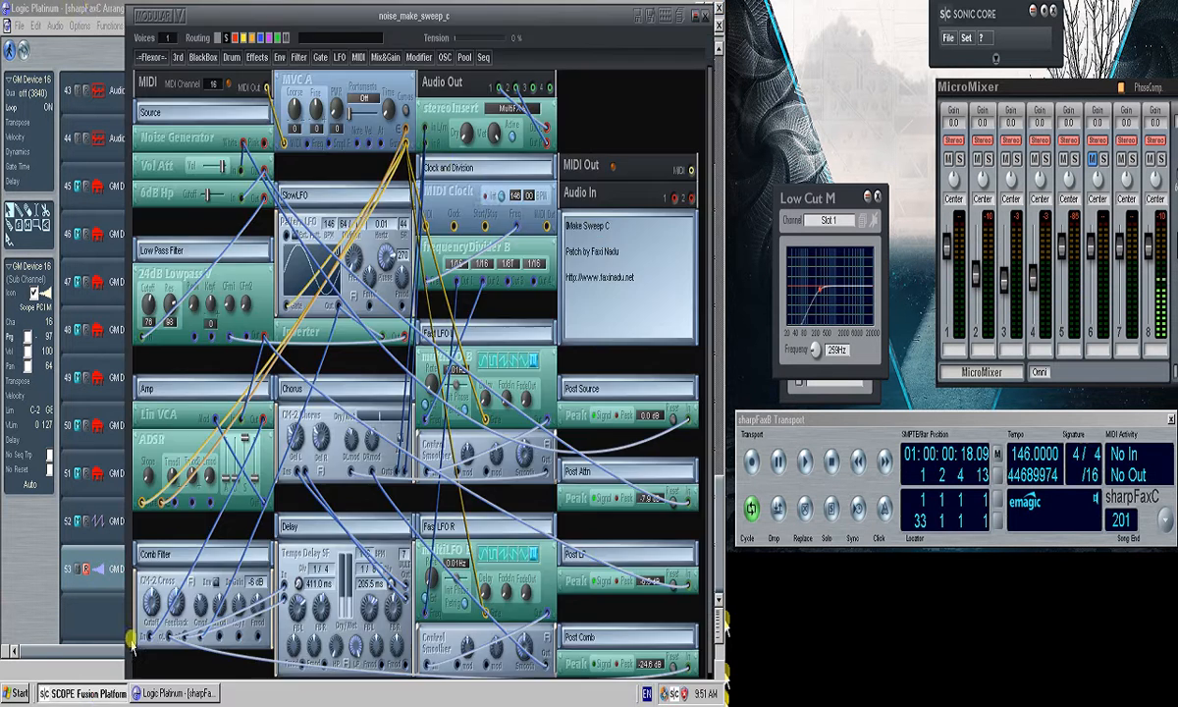
{"action": "double_click", "coordinate": [491, 110]}
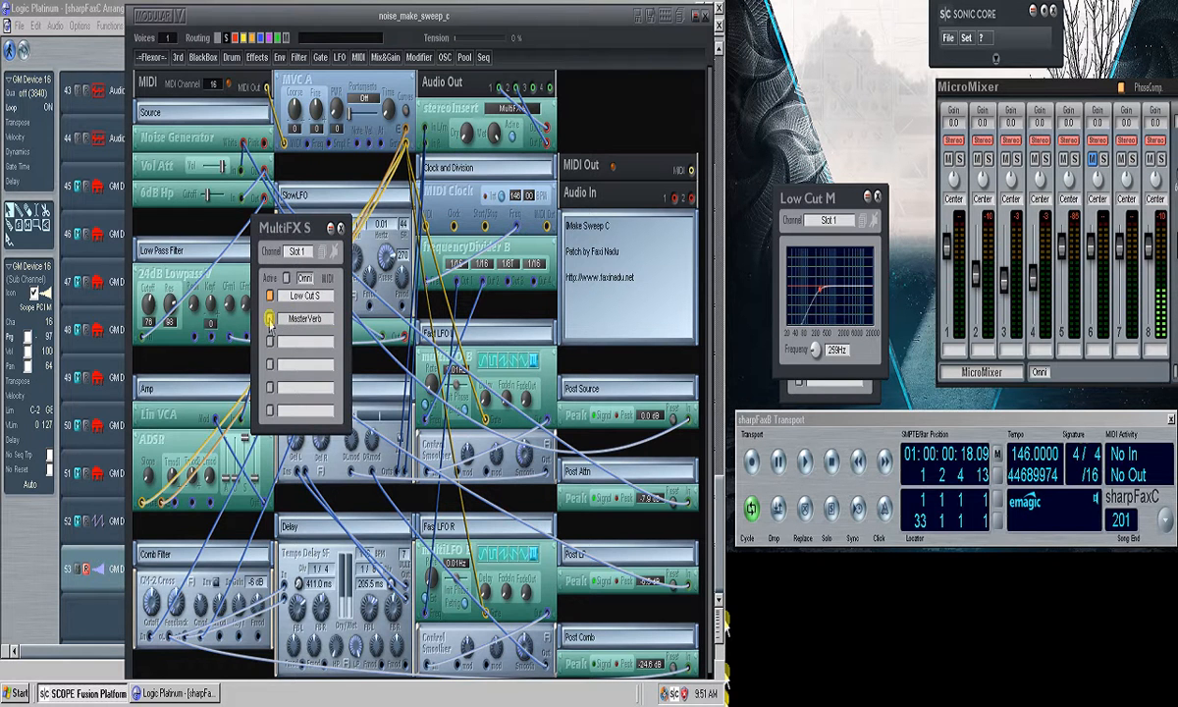
{"action": "double_click", "coordinate": [291, 300]}
{"action": "left_click_drag", "start_coordinate": [788, 192], "coordinate": [447, 188]}
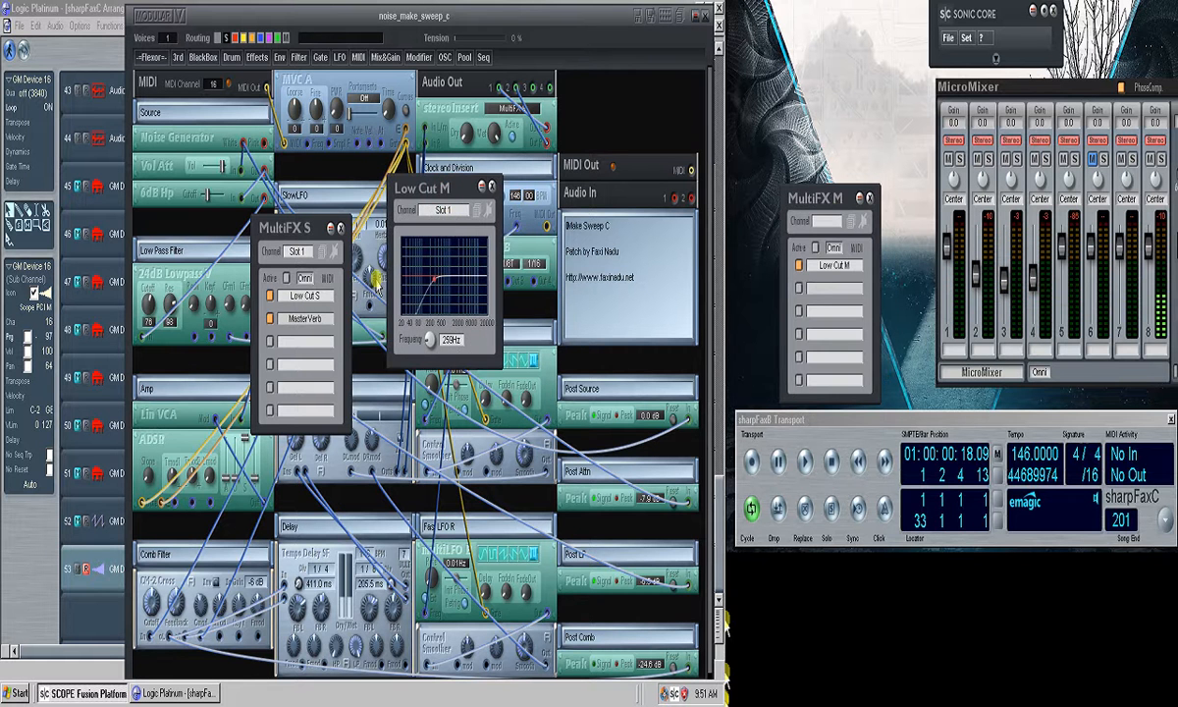
{"action": "left_click", "coordinate": [487, 187]}
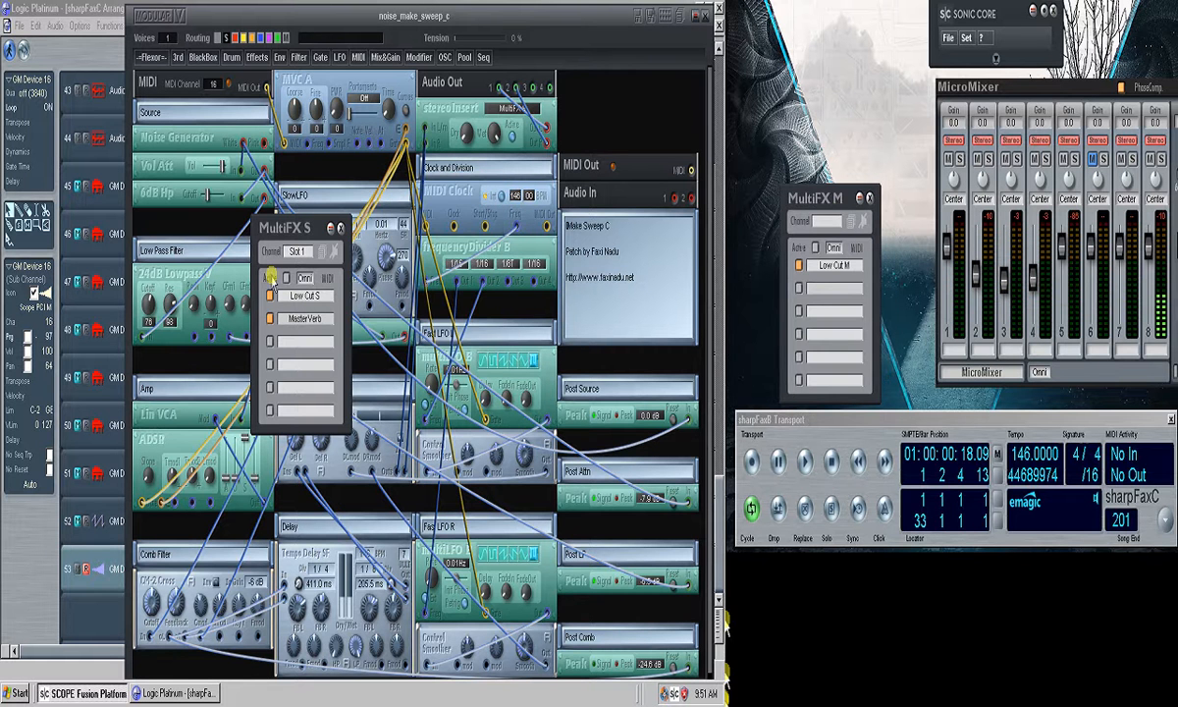
{"action": "left_click", "coordinate": [340, 228]}
Start playback in Logic Platinum and, back in SCOPE, set the 24dB Lowpass to cutoff 96 and resonance 67 and adjust the comb filter
{"action": "left_click", "coordinate": [98, 693]}
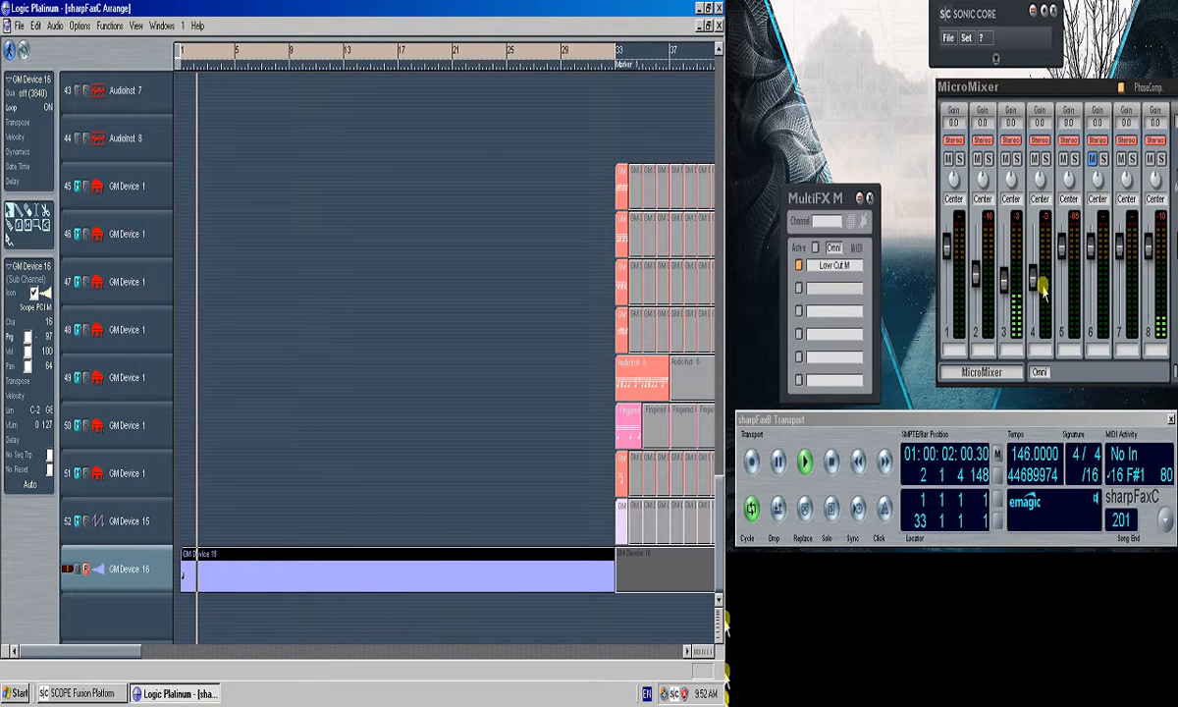
{"action": "key", "text": "alt+Tab"}
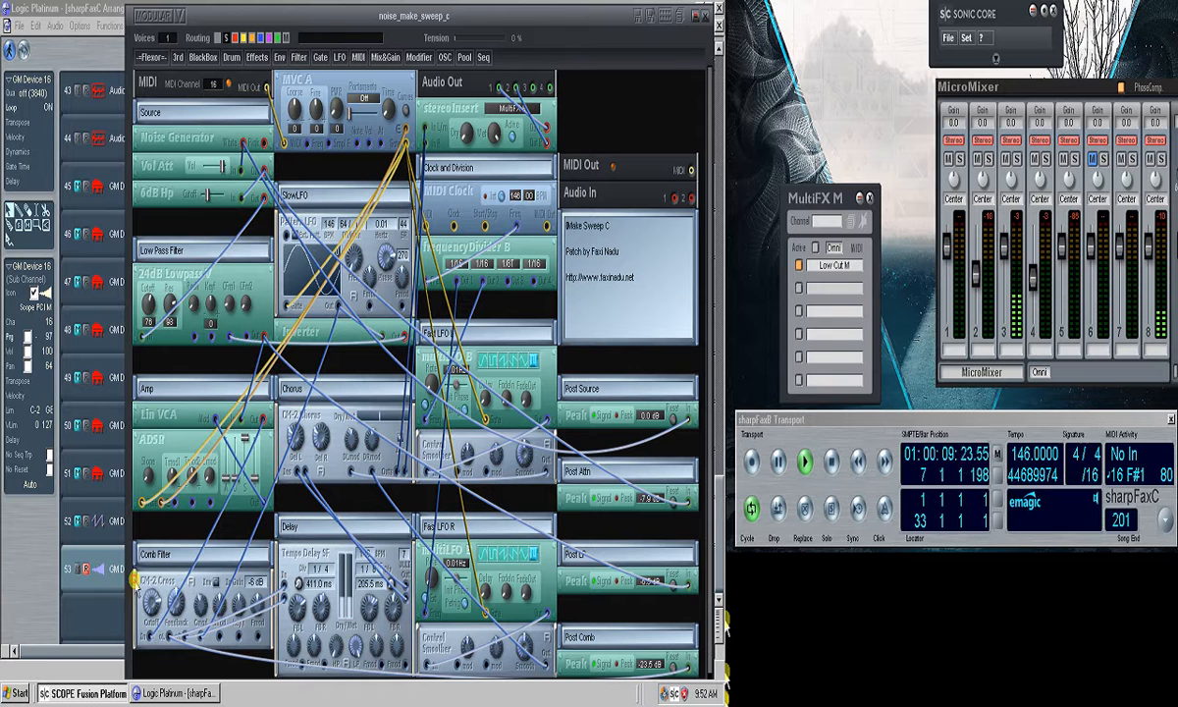
{"action": "mouse_move", "coordinate": [148, 305]}
{"action": "left_mouse_down"}
{"action": "mouse_move", "coordinate": [158, 314]}
{"action": "mouse_move", "coordinate": [166, 300]}
{"action": "mouse_move", "coordinate": [147, 305]}
{"action": "mouse_move", "coordinate": [160, 289]}
{"action": "left_mouse_up"}
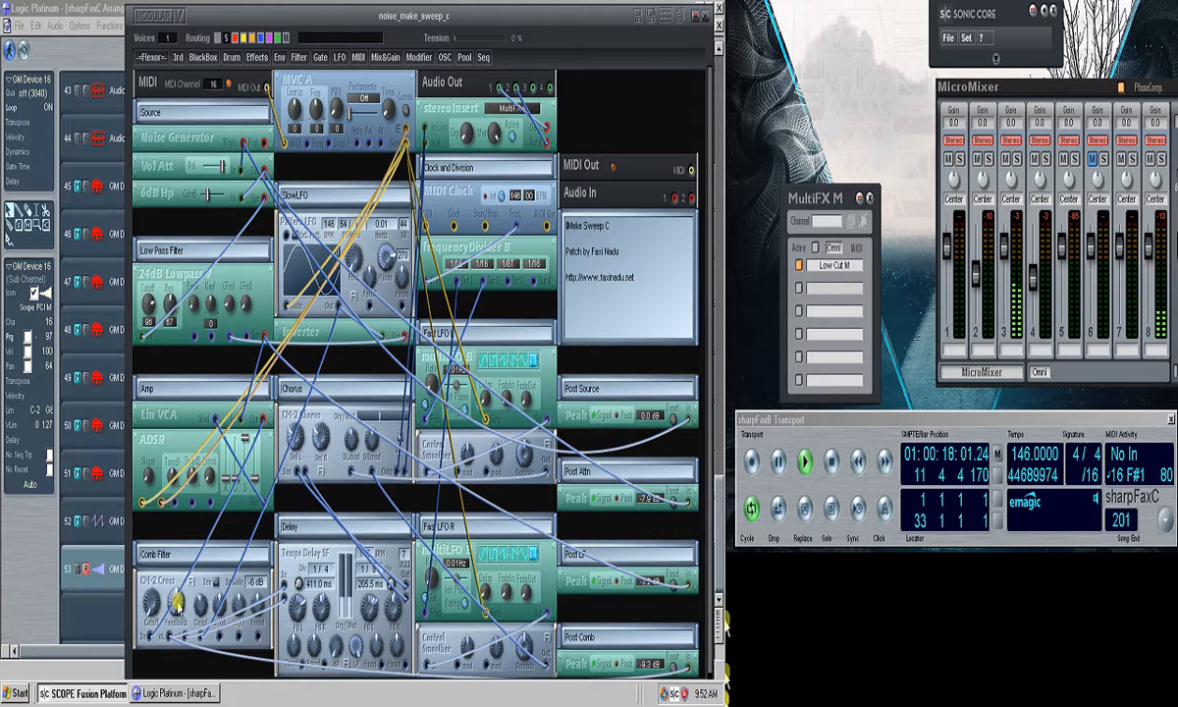
{"action": "left_click_drag", "start_coordinate": [198, 600], "coordinate": [200, 595]}
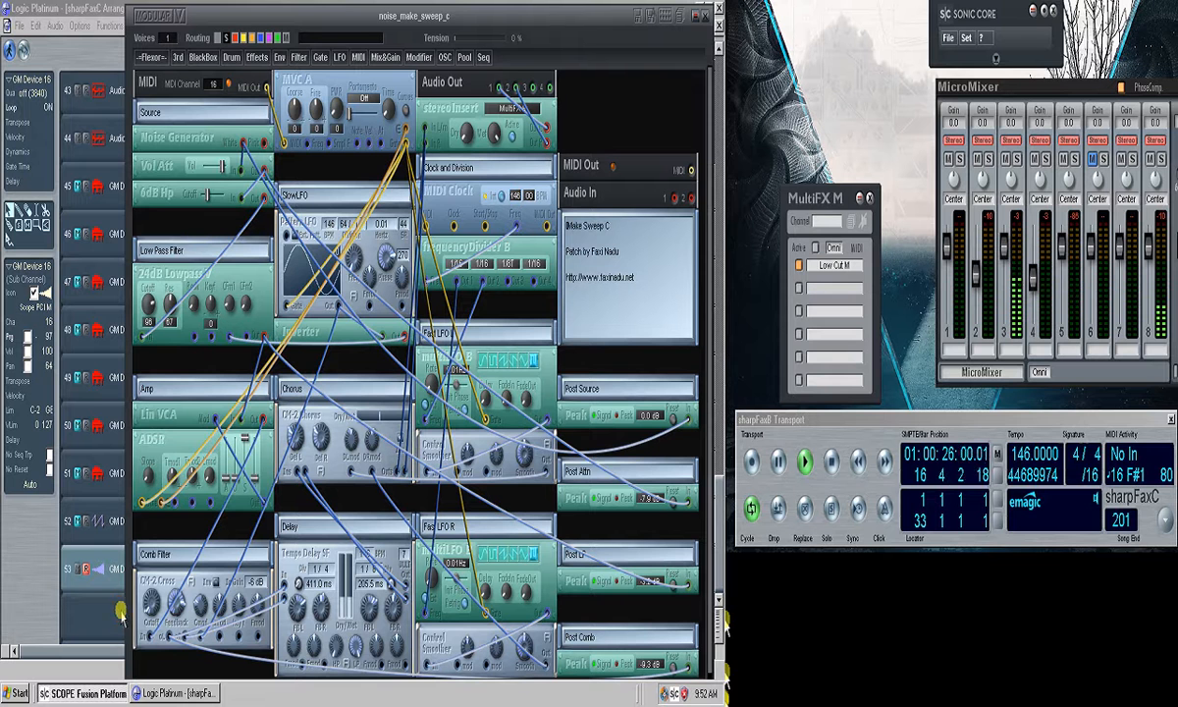
{"action": "left_click_drag", "start_coordinate": [234, 522], "coordinate": [236, 520]}
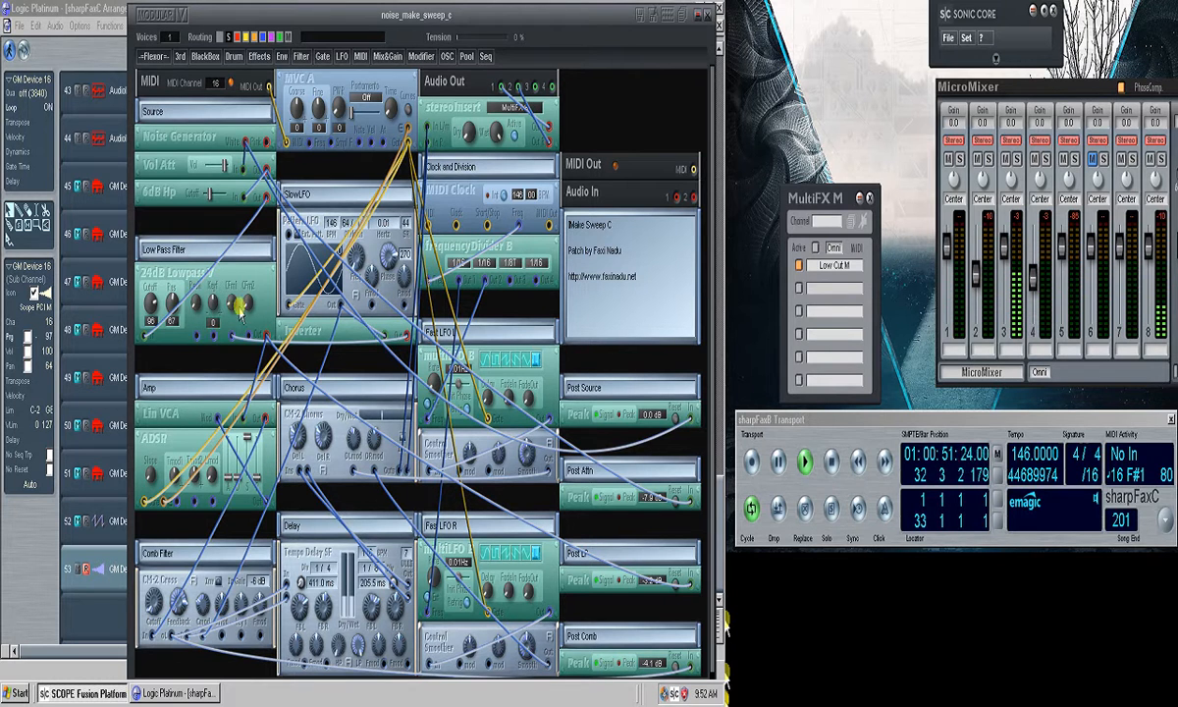
Check the Logic Platinum arrangement, then in SCOPE set the SlowLFO division to 32 and the 24dB Lowpass to cutoff 66 and resonance 64
{"action": "left_click", "coordinate": [88, 9]}
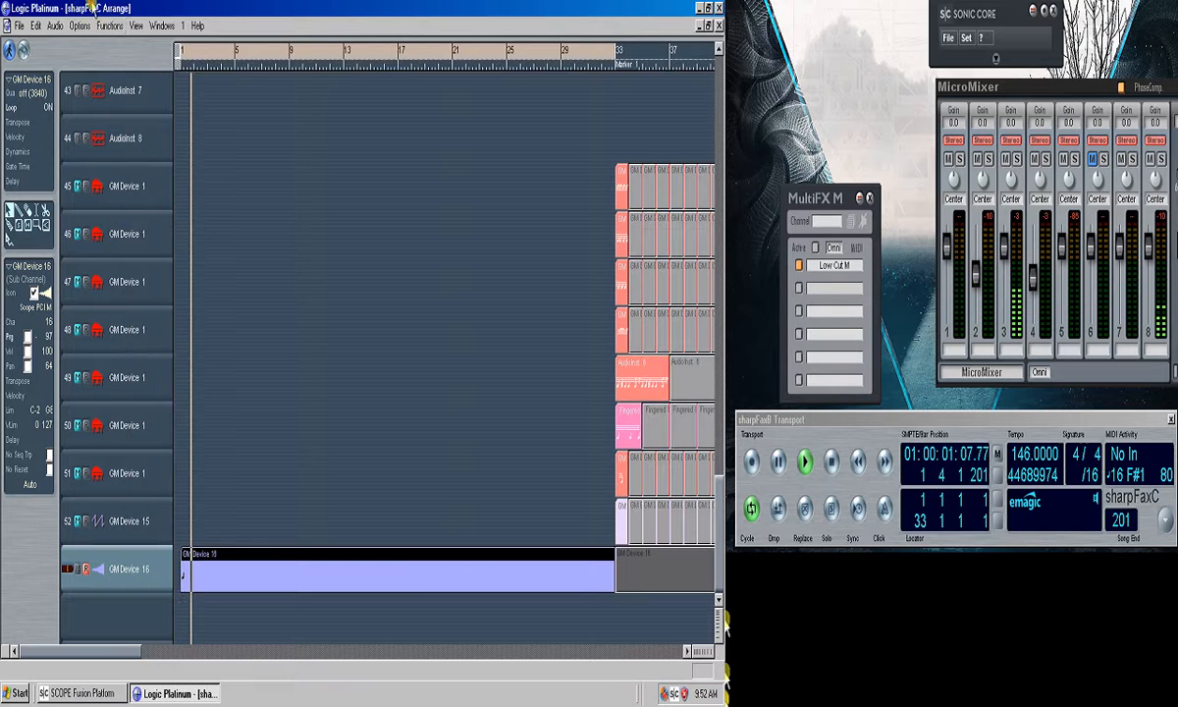
{"action": "left_click", "coordinate": [110, 692]}
{"action": "left_click_drag", "start_coordinate": [151, 301], "coordinate": [149, 245]}
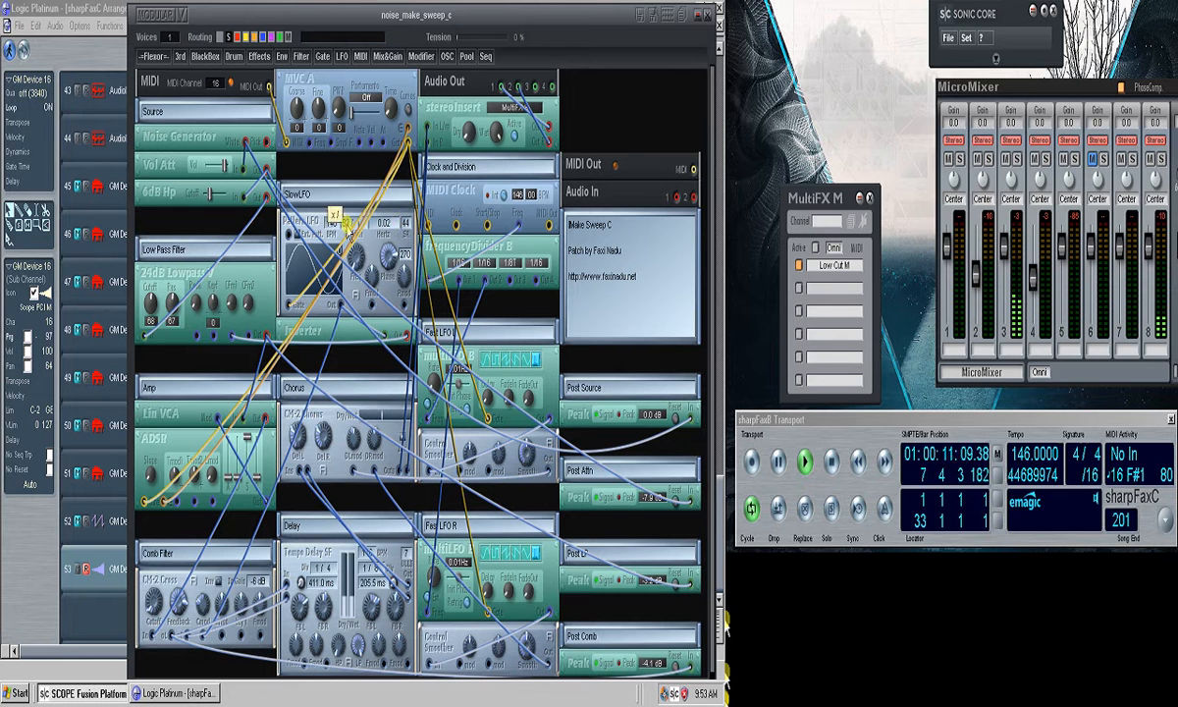
{"action": "left_click_drag", "start_coordinate": [174, 303], "coordinate": [155, 247]}
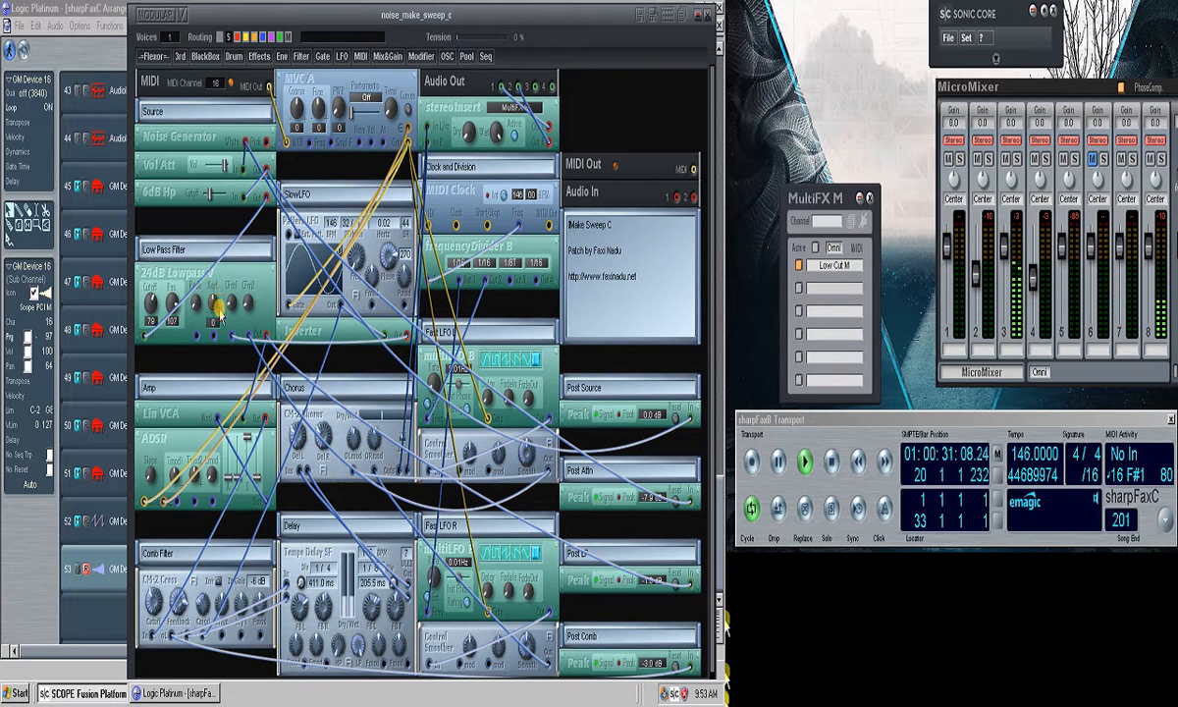
{"action": "left_click_drag", "start_coordinate": [217, 305], "coordinate": [218, 322]}
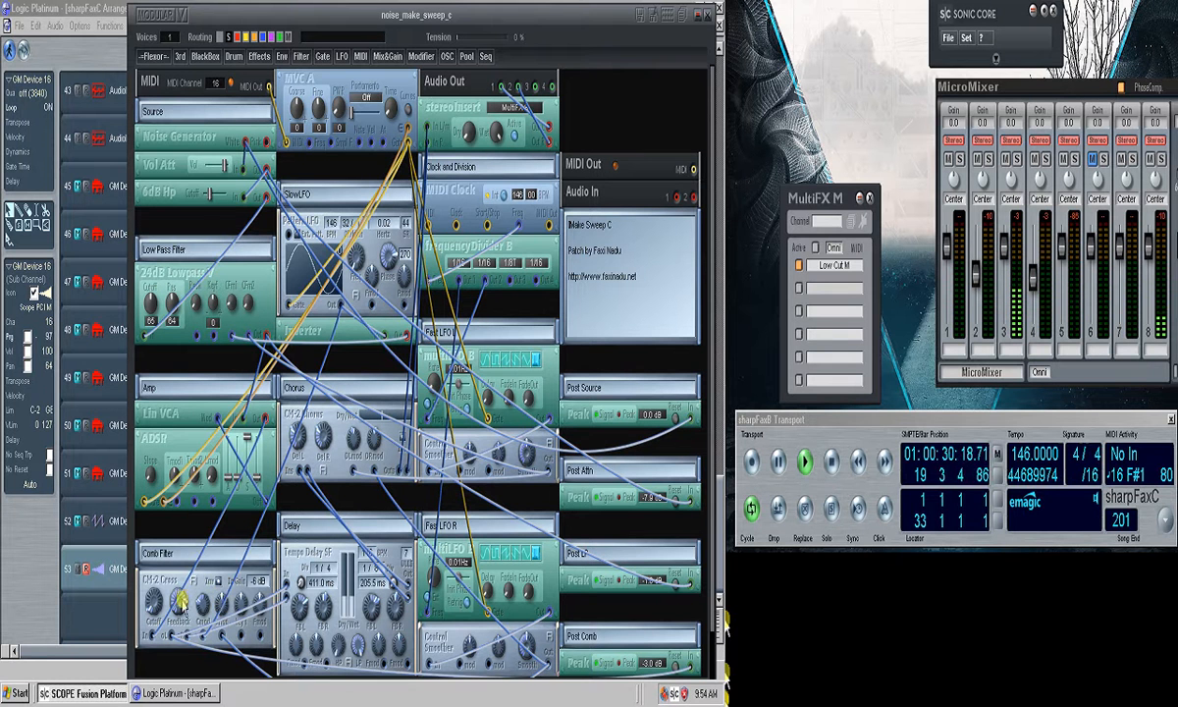
Raise the 24dB Lowpass cutoff to 96 and fine-tune the cutoff of the CM-2 Cross comb filter
{"action": "left_click_drag", "start_coordinate": [142, 615], "coordinate": [143, 613]}
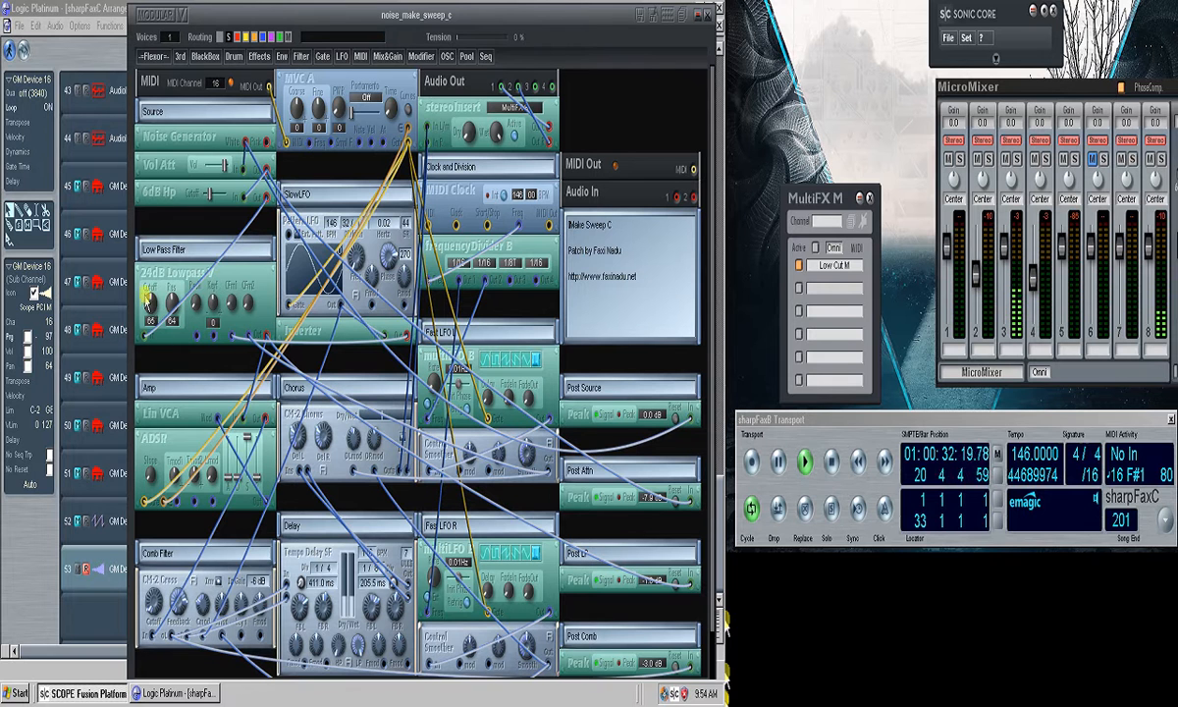
{"action": "left_click_drag", "start_coordinate": [150, 303], "coordinate": [163, 257]}
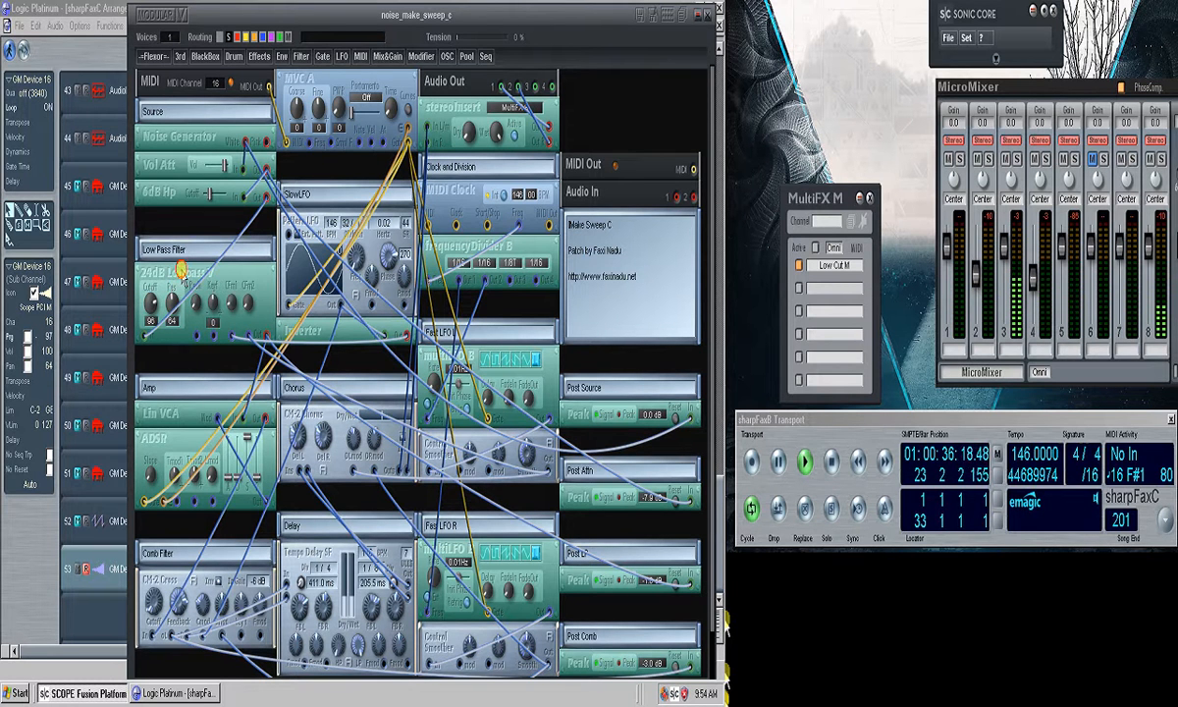
{"action": "mouse_move", "coordinate": [146, 612]}
{"action": "left_mouse_down"}
{"action": "mouse_move", "coordinate": [132, 611]}
{"action": "mouse_move", "coordinate": [151, 609]}
{"action": "left_mouse_up"}
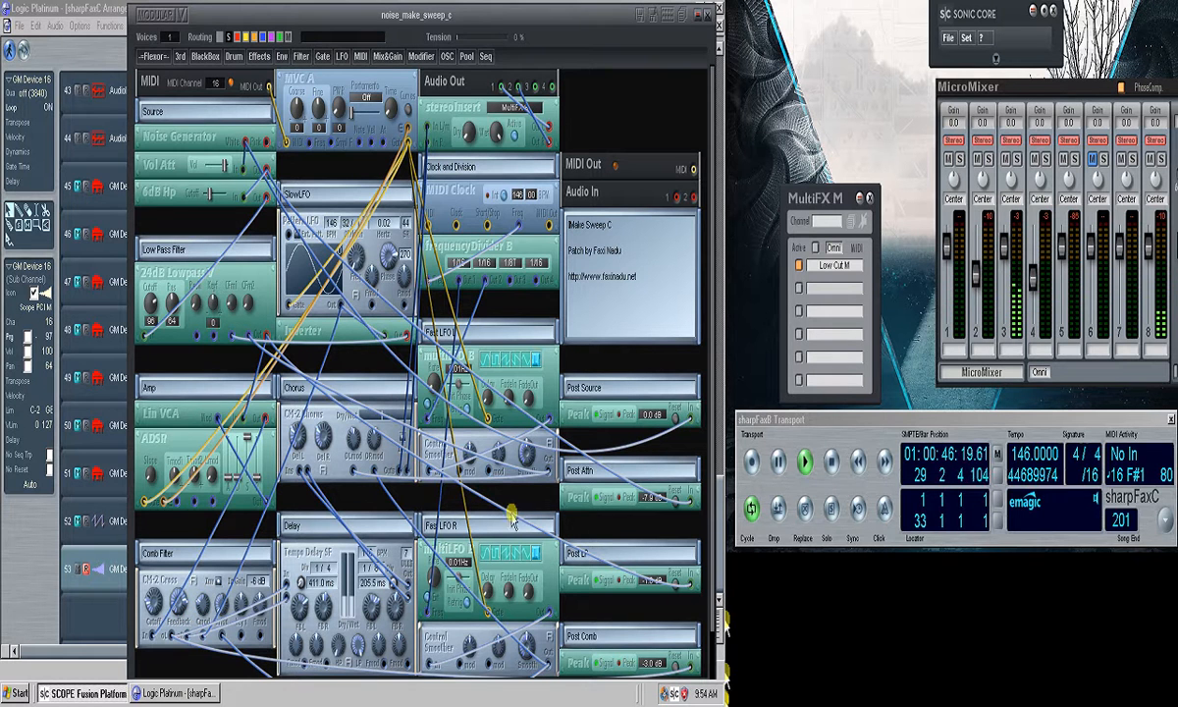
{"action": "scroll", "coordinate": [516, 506], "scroll_direction": "down", "scroll_amount": 1}
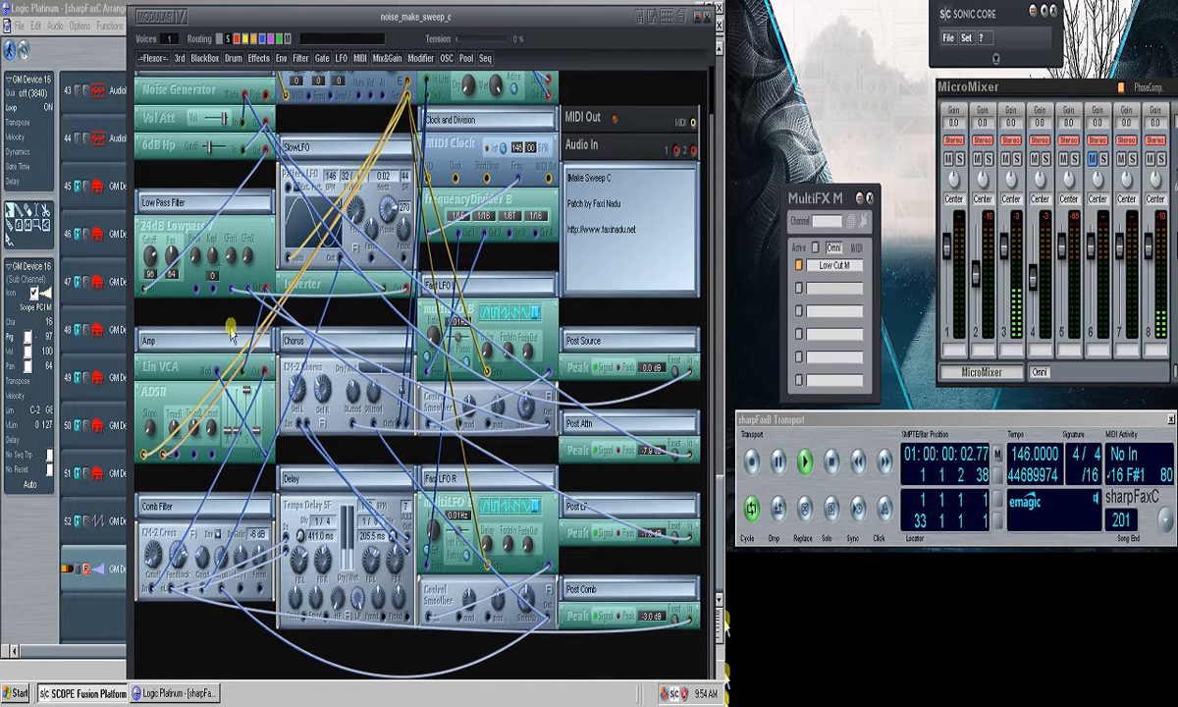
{"action": "scroll", "coordinate": [240, 322], "scroll_direction": "up", "scroll_amount": 1}
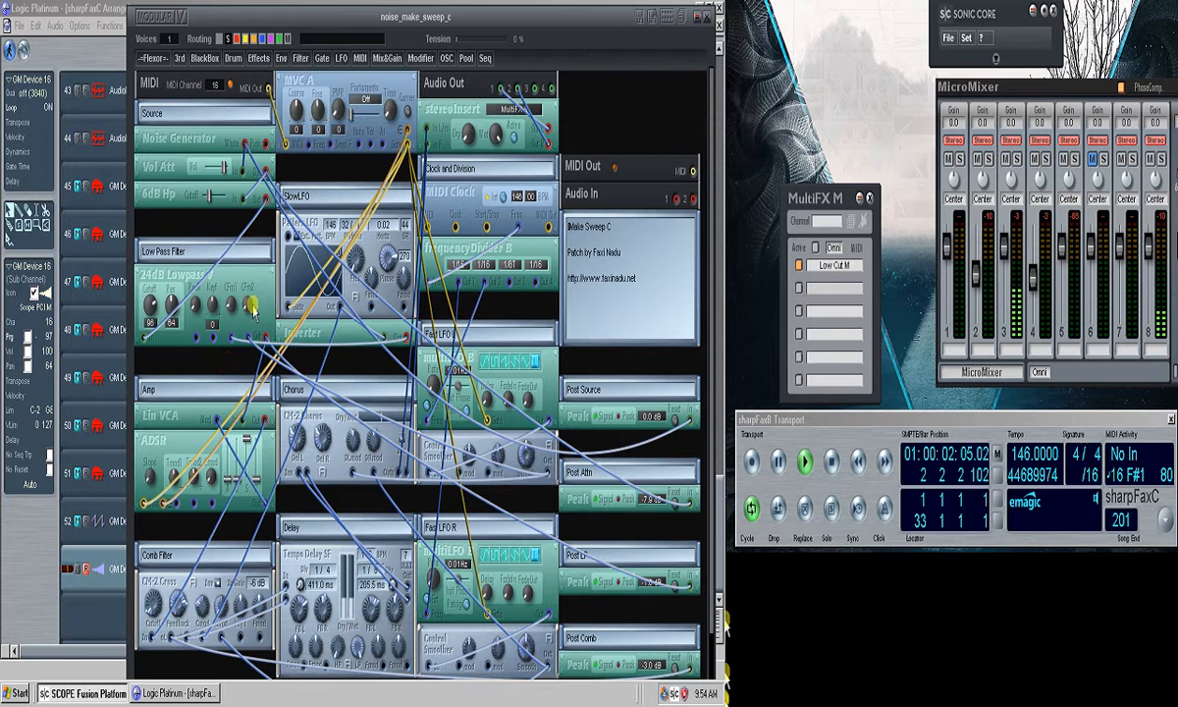
{"action": "left_click", "coordinate": [212, 323]}
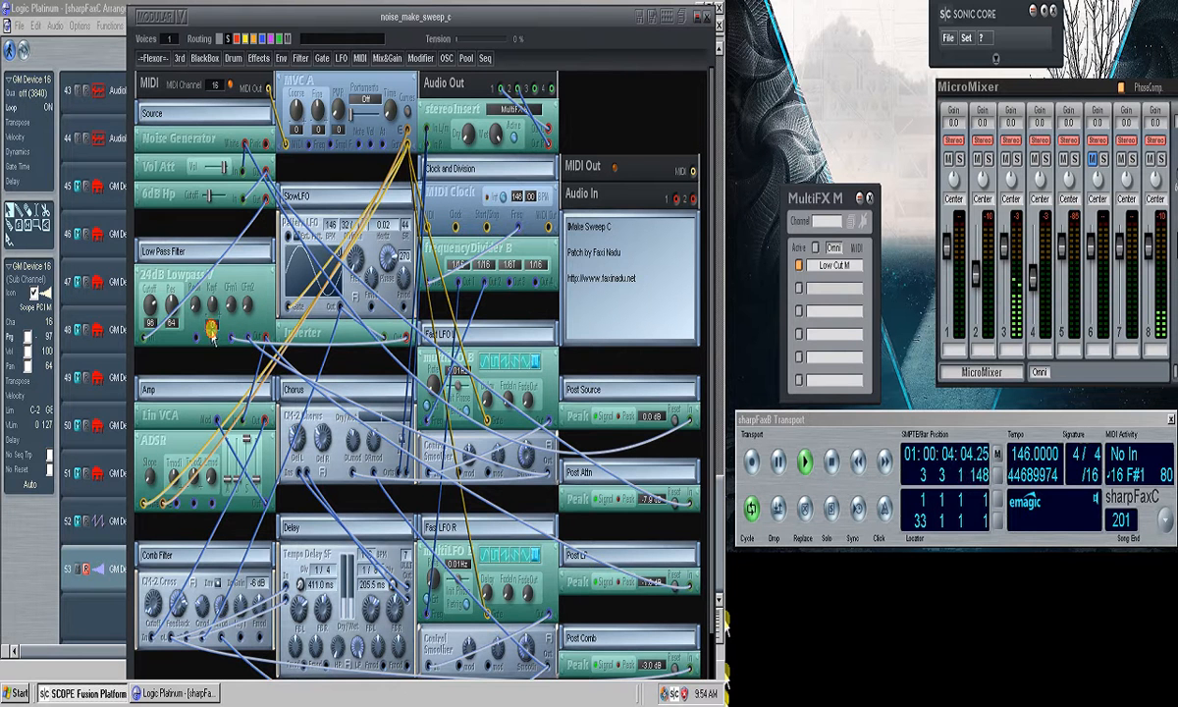
{"action": "left_click", "coordinate": [205, 332]}
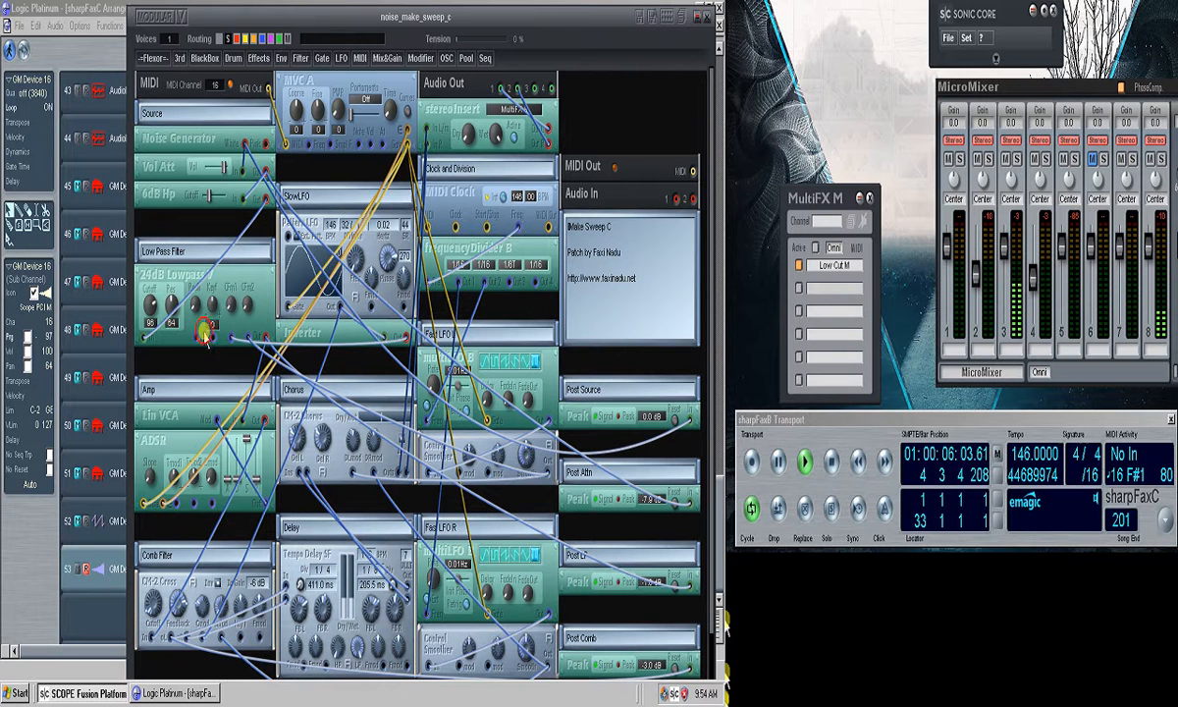
{"action": "left_click", "coordinate": [210, 282]}
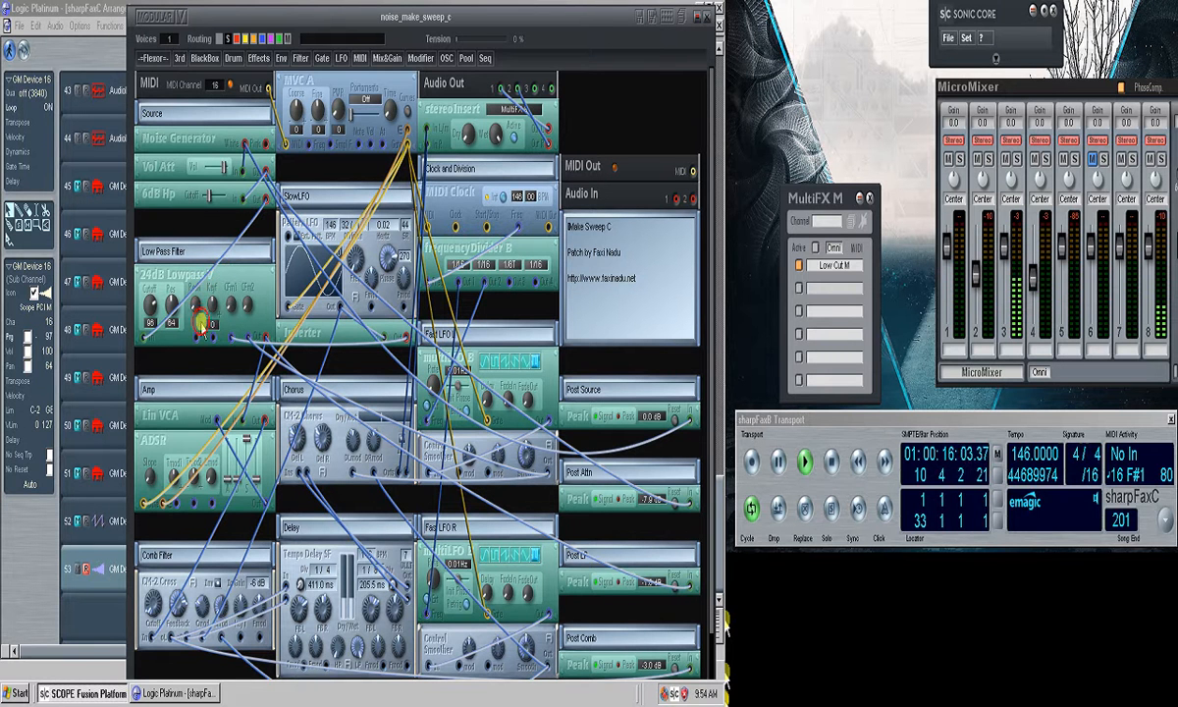
Add a MIDI Gater module below the comb filter and patch the MIDI signal through it to the MVC A
{"action": "left_click", "coordinate": [358, 58]}
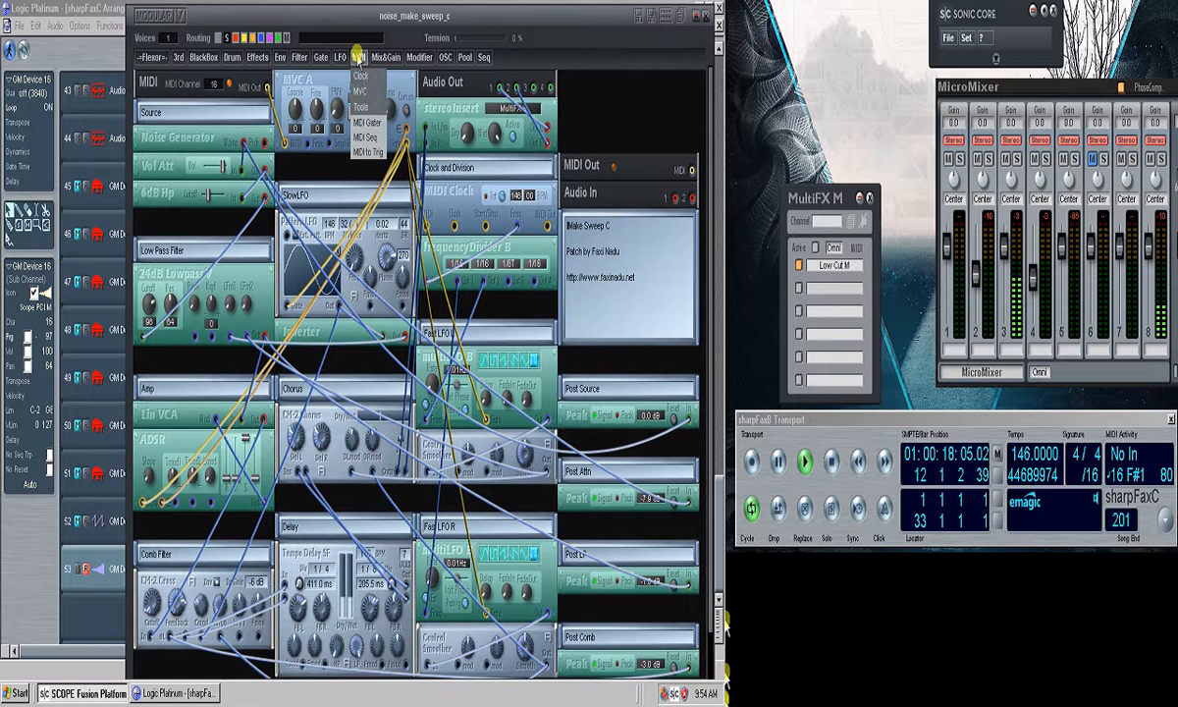
{"action": "mouse_move", "coordinate": [364, 90]}
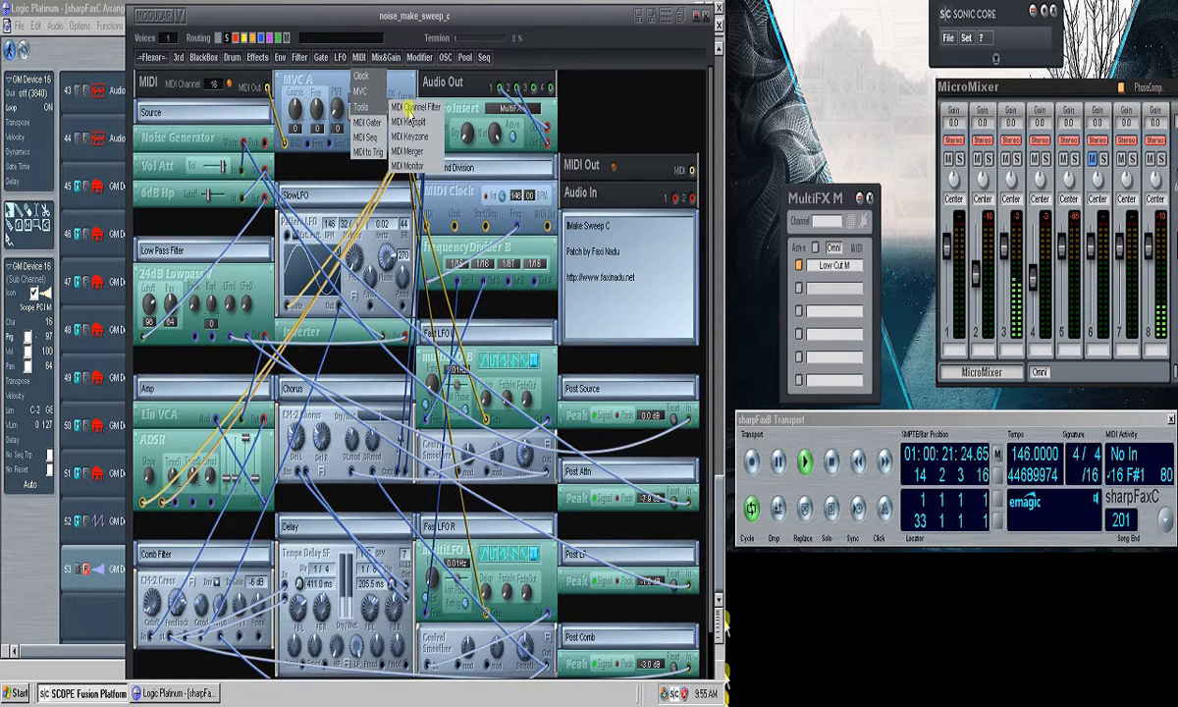
{"action": "left_click", "coordinate": [238, 293]}
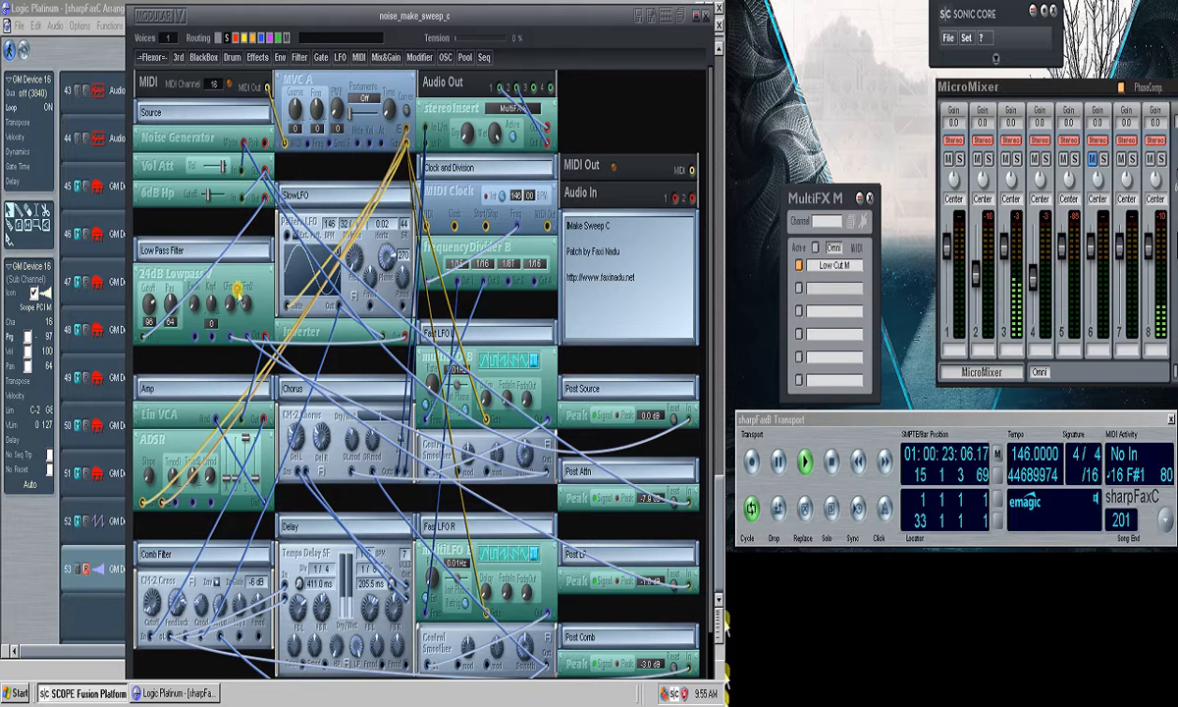
{"action": "left_click", "coordinate": [184, 656]}
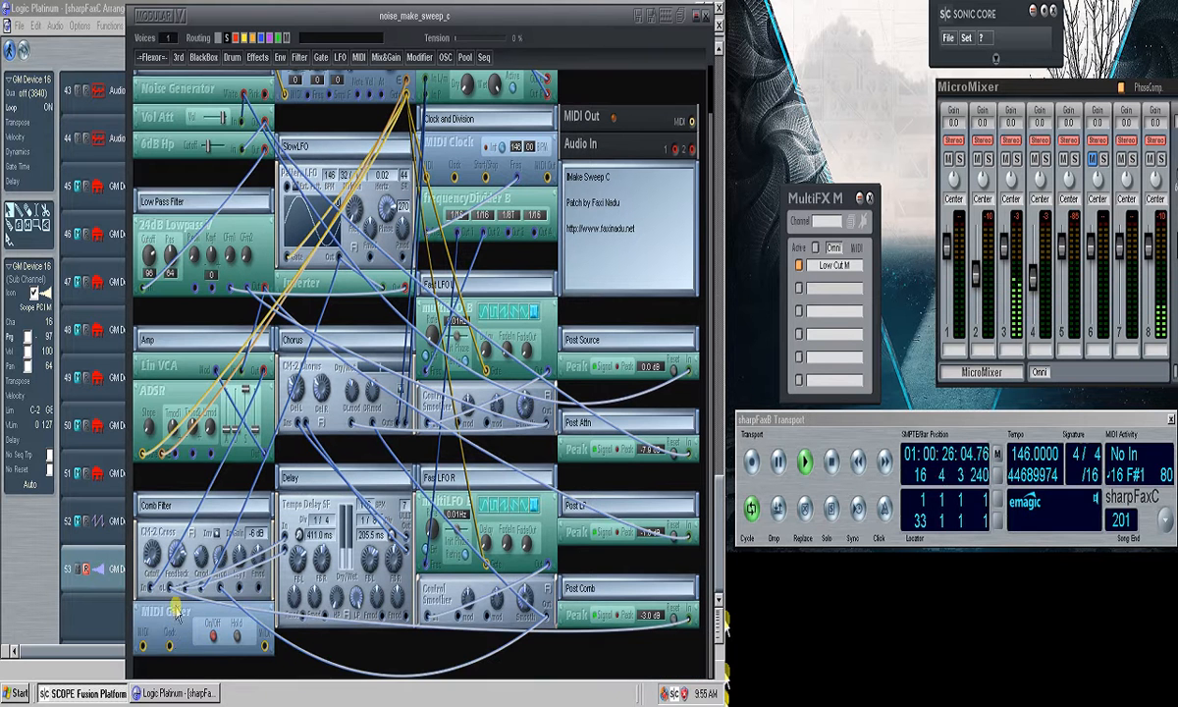
{"action": "scroll", "coordinate": [236, 157], "scroll_direction": "up", "scroll_amount": 1}
{"action": "scroll", "coordinate": [148, 581], "scroll_direction": "down", "scroll_amount": 1}
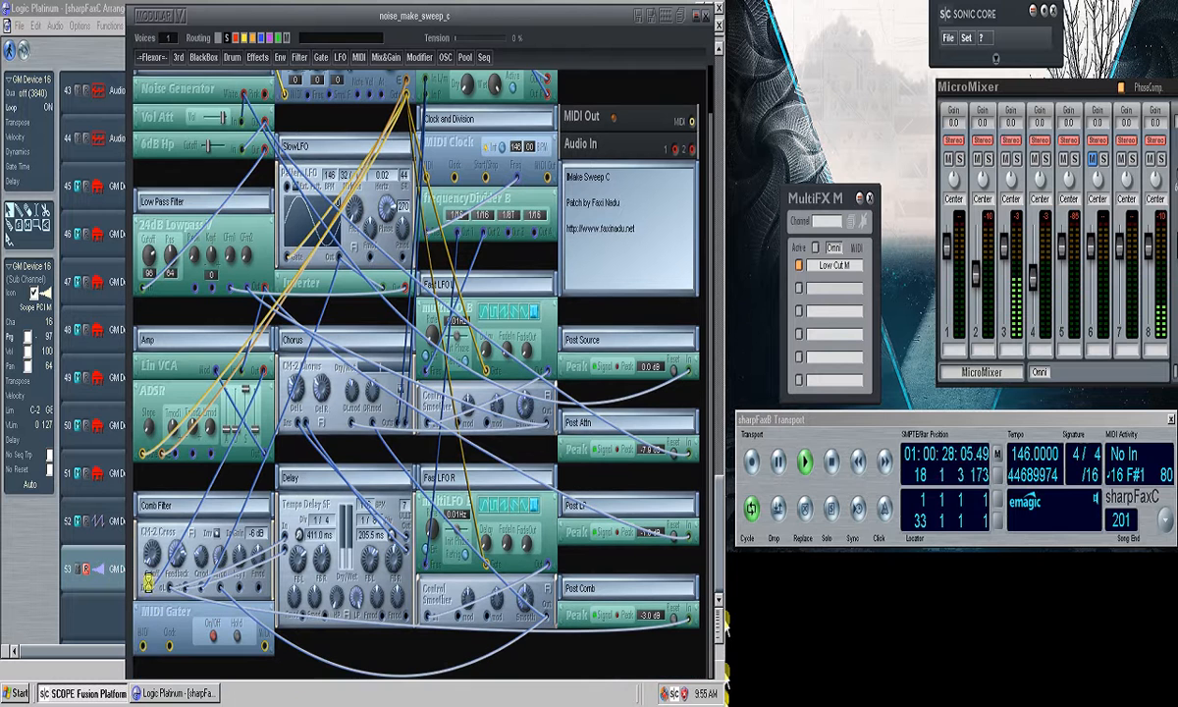
{"action": "left_click_drag", "start_coordinate": [141, 656], "coordinate": [281, 90]}
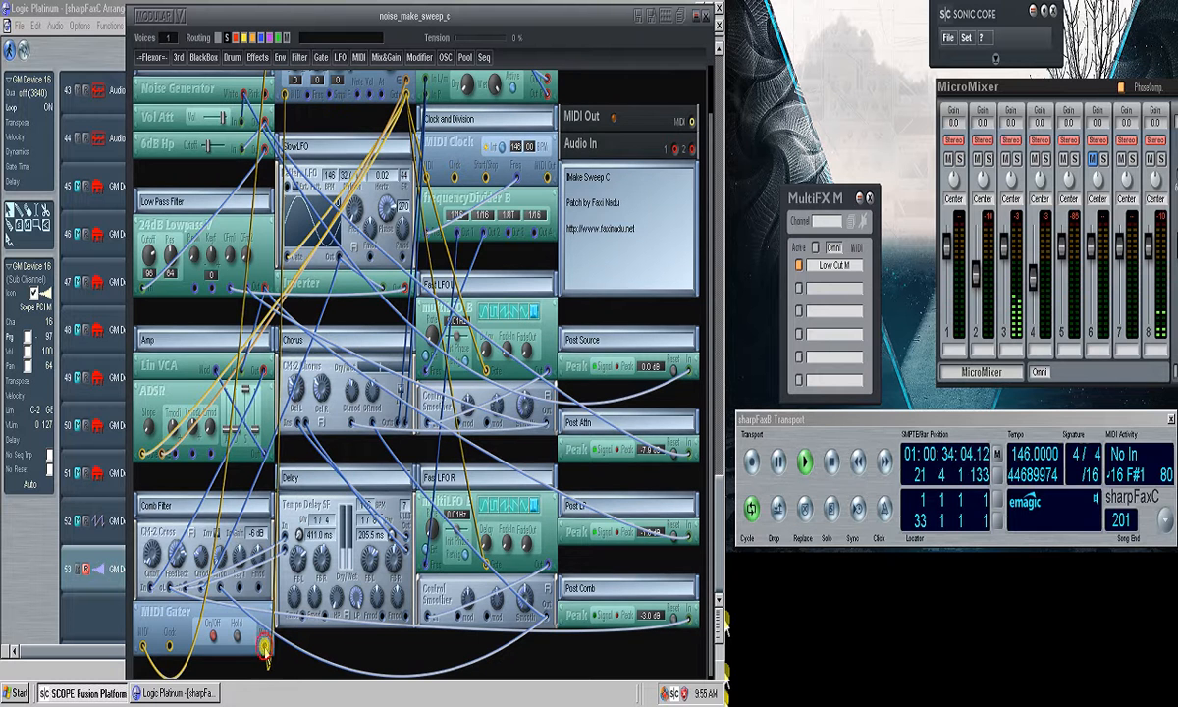
Add a Clock Divider B module below the MIDI Gater and feed it from the MIDI Clock module
{"action": "left_click", "coordinate": [359, 57]}
{"action": "mouse_move", "coordinate": [361, 78]}
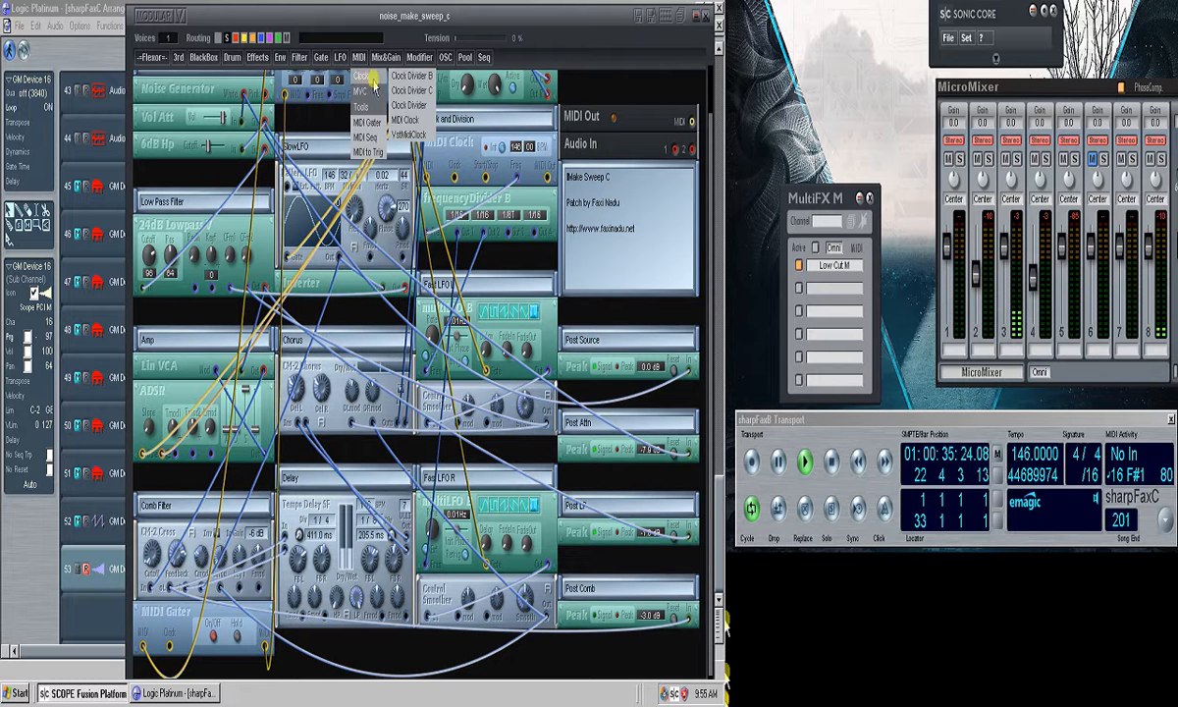
{"action": "left_click", "coordinate": [412, 76]}
{"action": "left_click", "coordinate": [228, 663]}
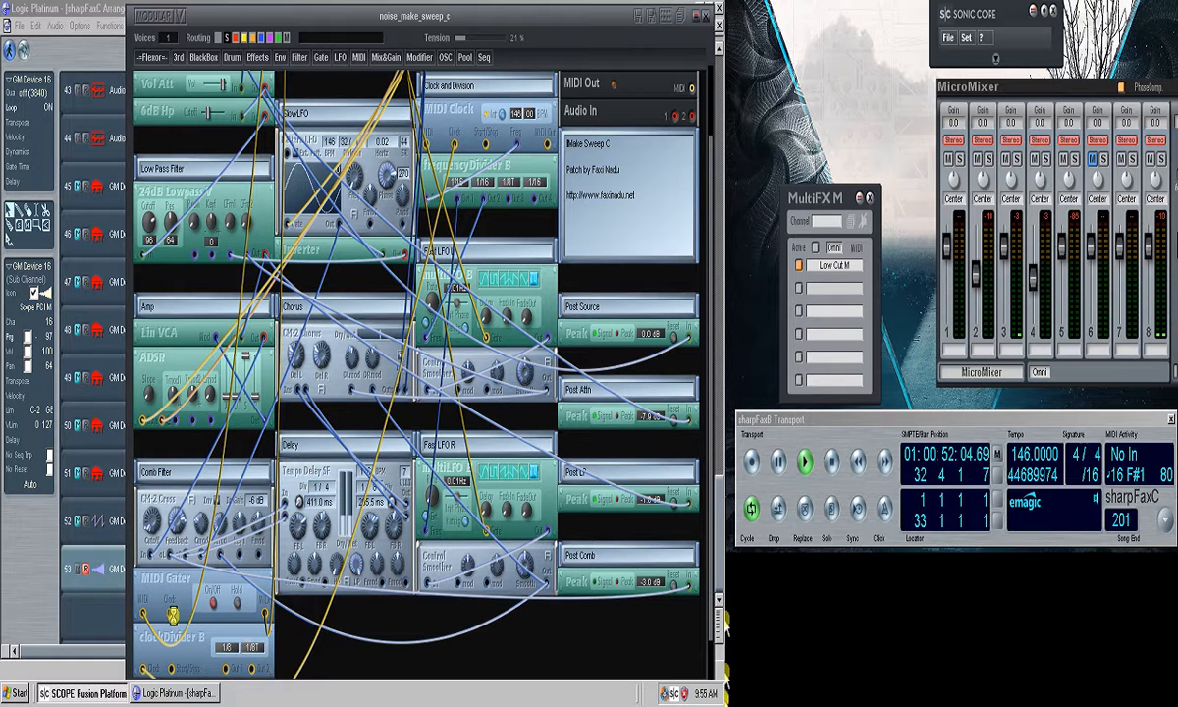
Restart playback in Logic Platinum, and in SCOPE switch on the clocked MIDI Gater and adjust the ADSR sliders
{"action": "left_click", "coordinate": [34, 10]}
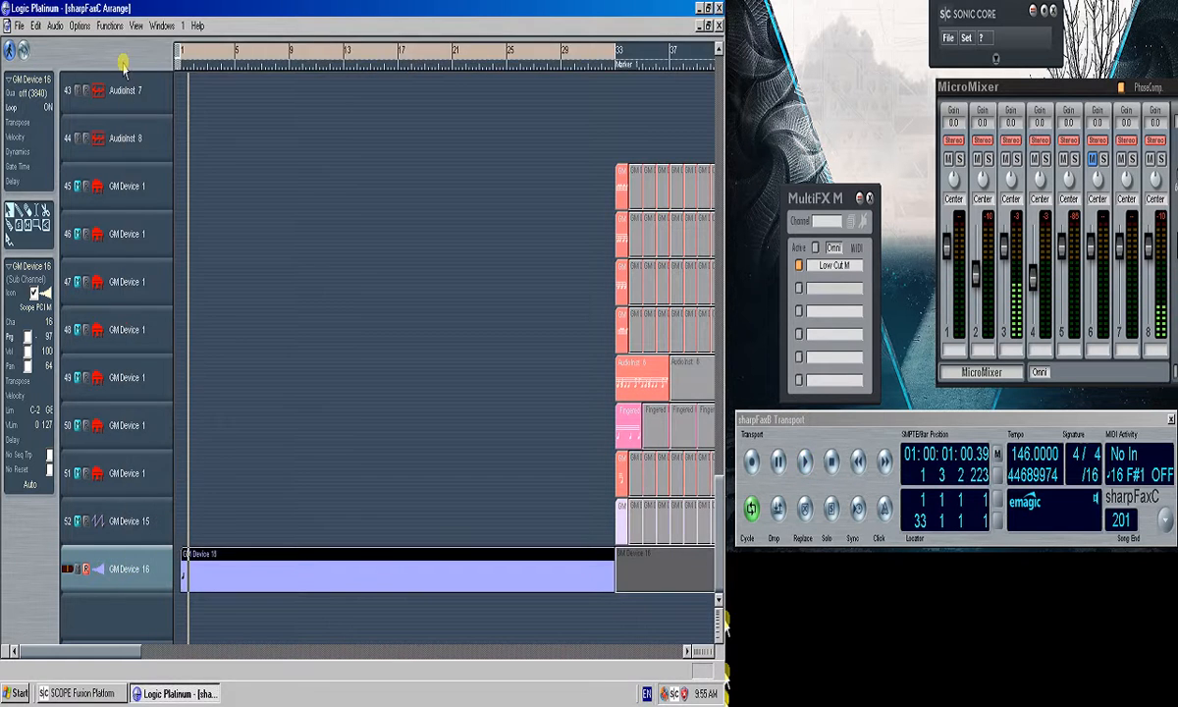
{"action": "left_click", "coordinate": [93, 692]}
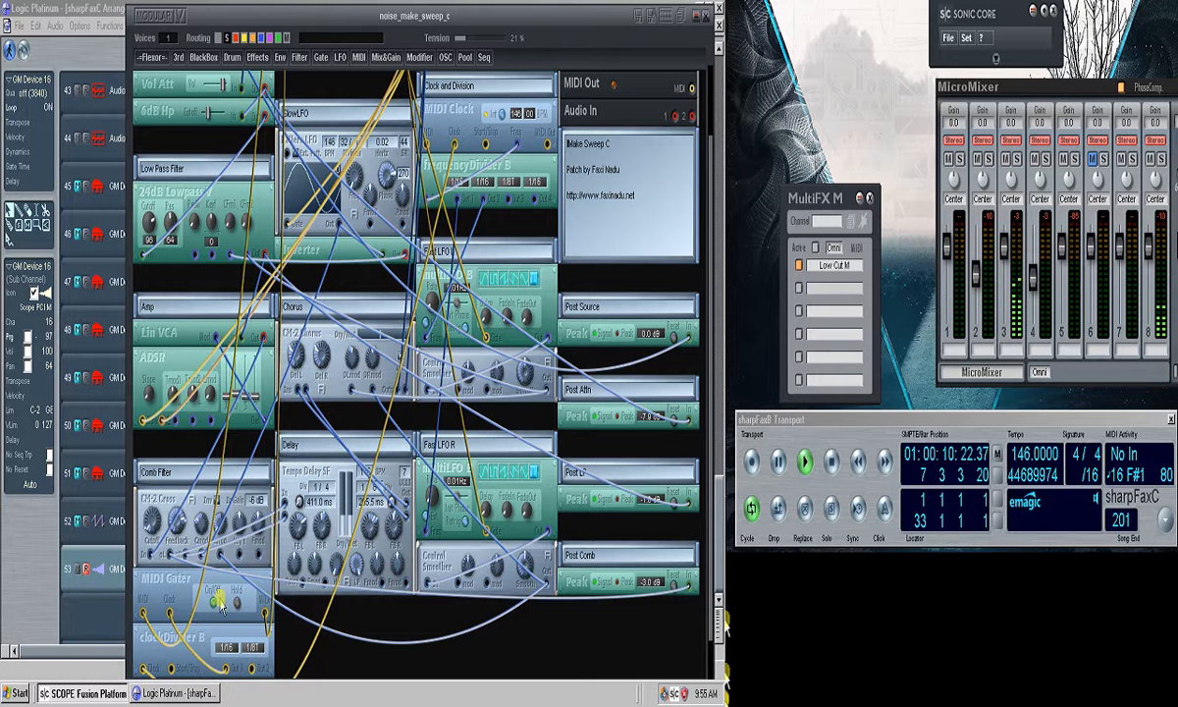
{"action": "left_click", "coordinate": [239, 390]}
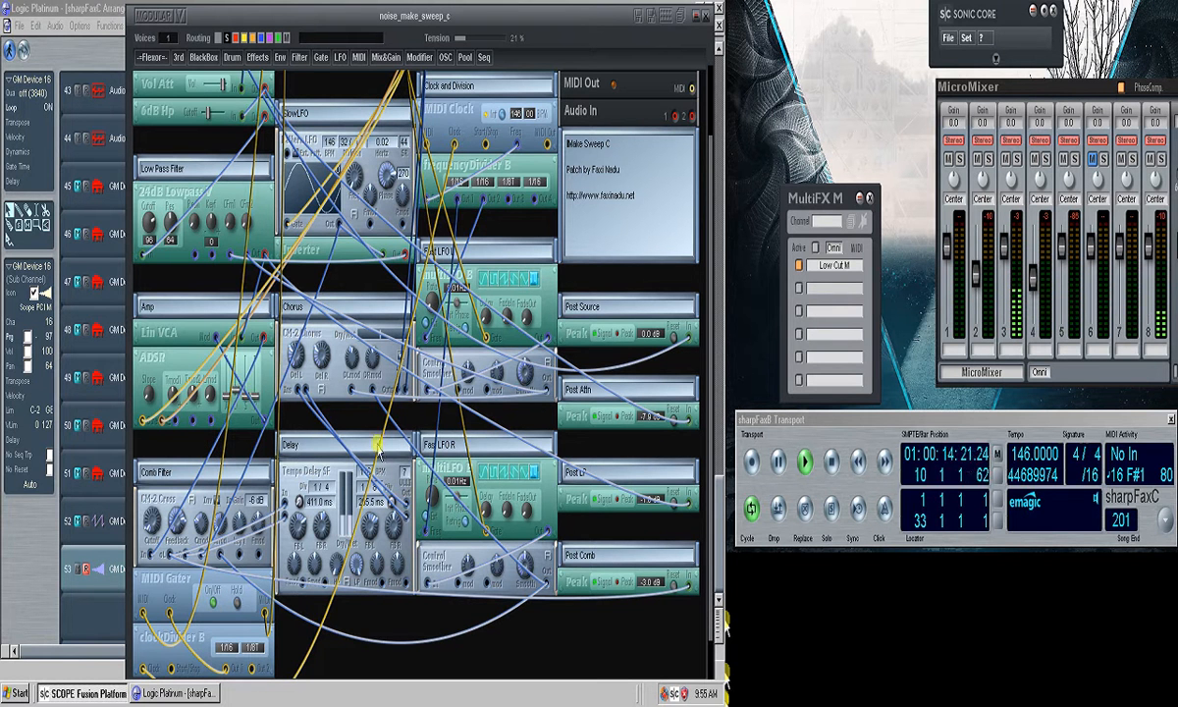
Inspect the effects loaded in the stereo insert's MultiFX rack
{"action": "scroll", "coordinate": [371, 429], "scroll_direction": "up", "scroll_amount": 1}
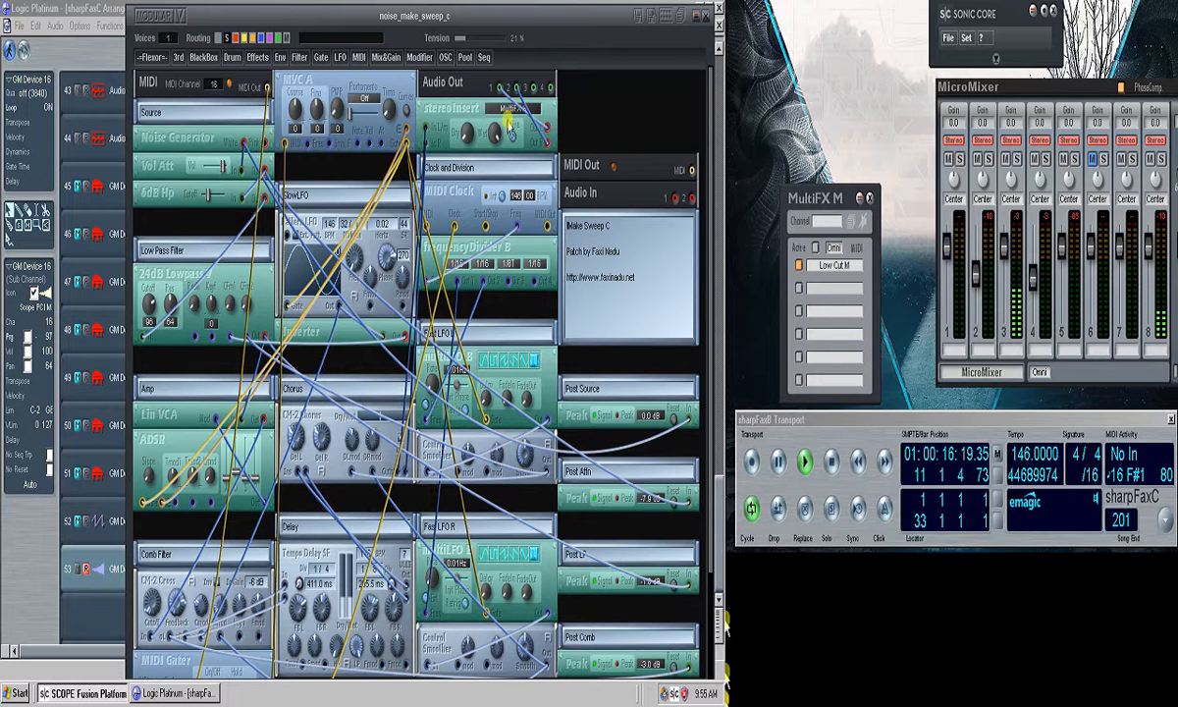
{"action": "double_click", "coordinate": [475, 106]}
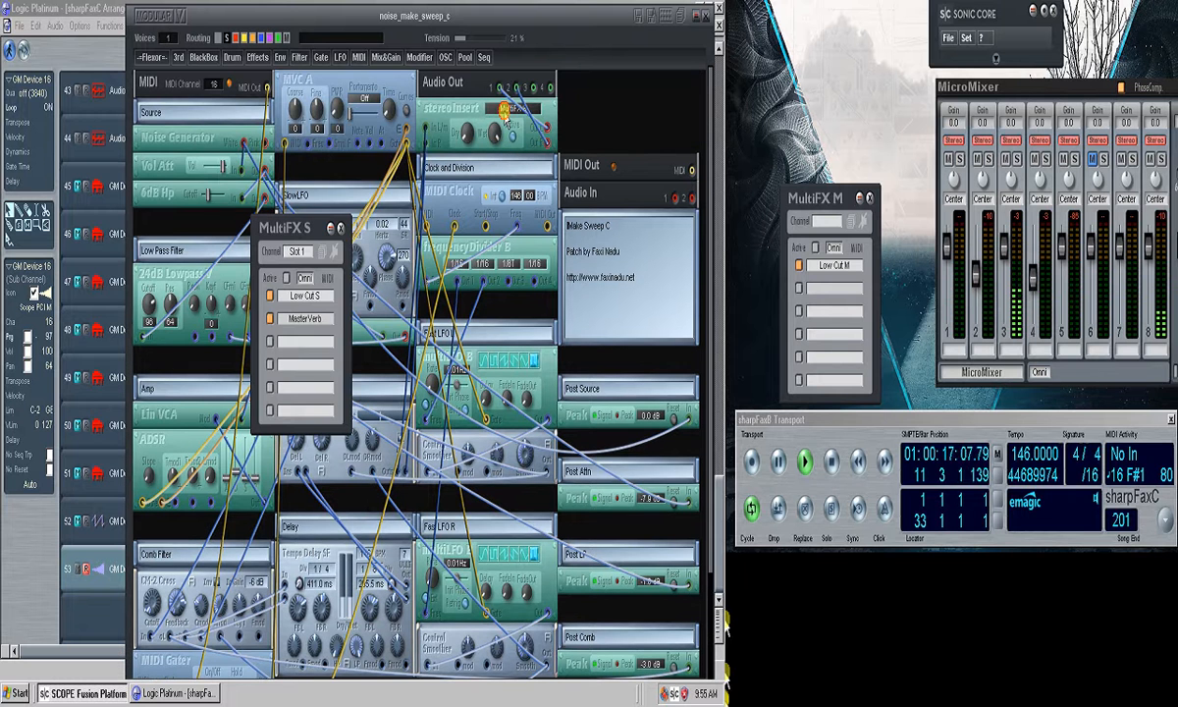
{"action": "left_click", "coordinate": [325, 461]}
Raise the 24dB Lowpass cutoff to 114
{"action": "scroll", "coordinate": [326, 462], "scroll_direction": "down", "scroll_amount": 1}
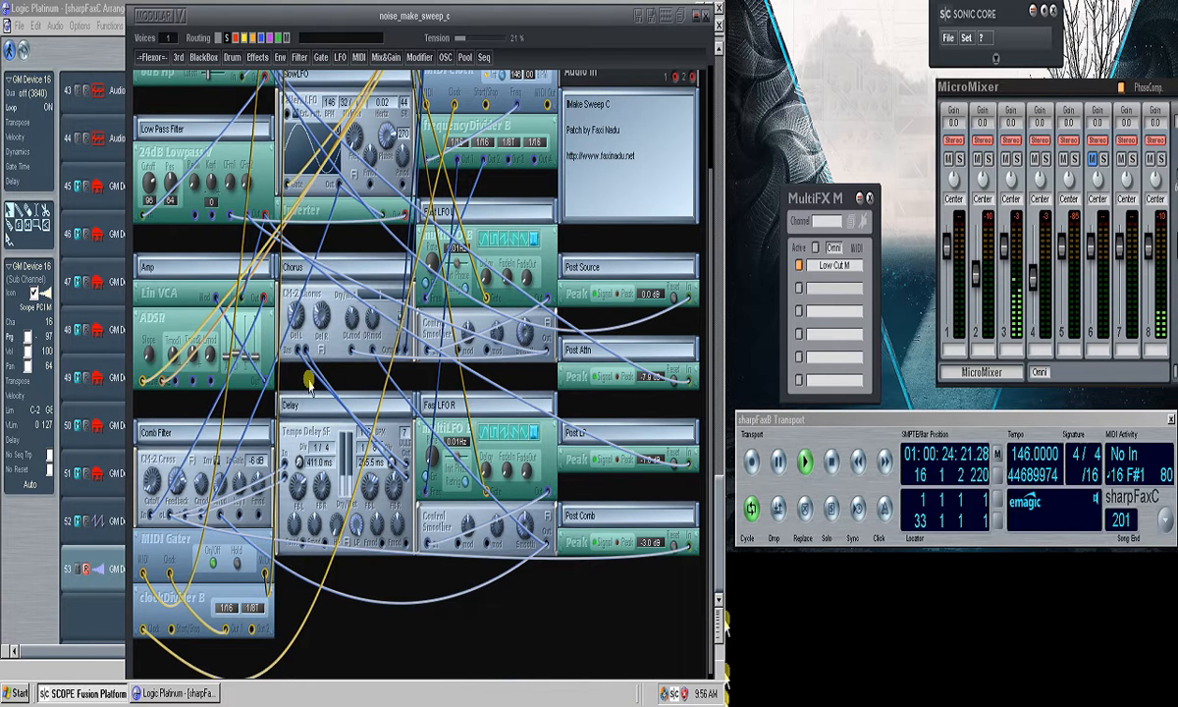
{"action": "left_click_drag", "start_coordinate": [308, 377], "coordinate": [302, 376]}
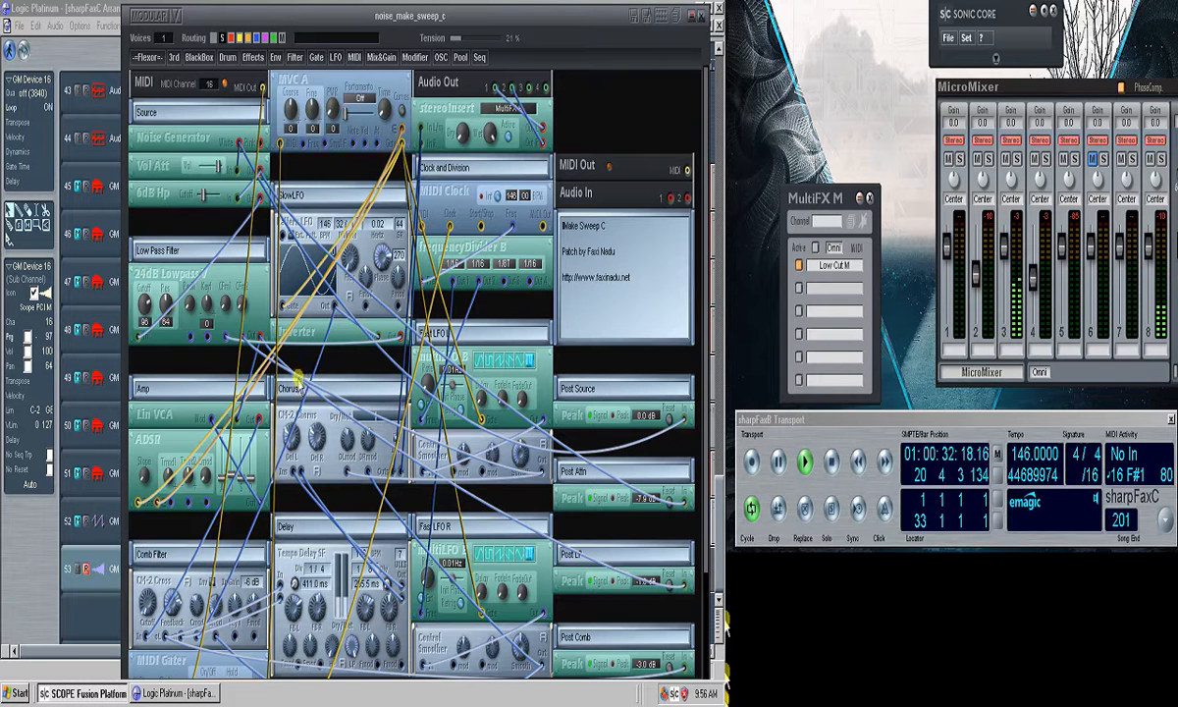
{"action": "scroll", "coordinate": [280, 358], "scroll_direction": "up", "scroll_amount": 3}
{"action": "left_click_drag", "start_coordinate": [147, 300], "coordinate": [160, 305]}
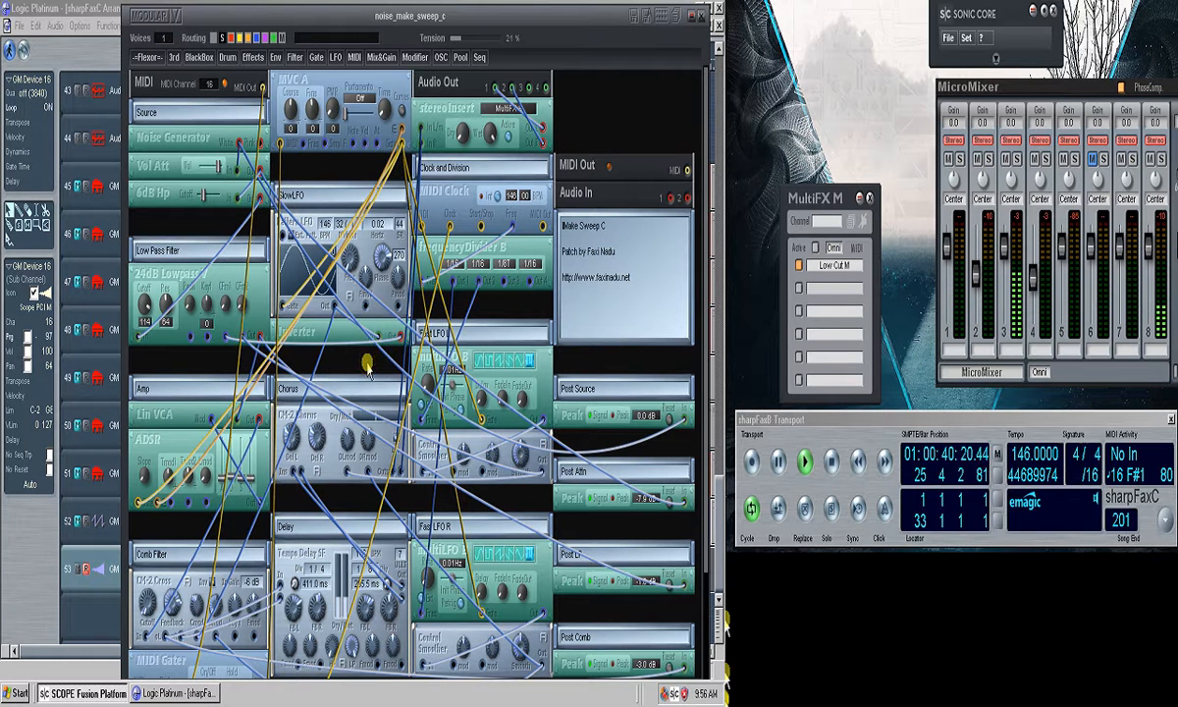
{"action": "left_click", "coordinate": [507, 313]}
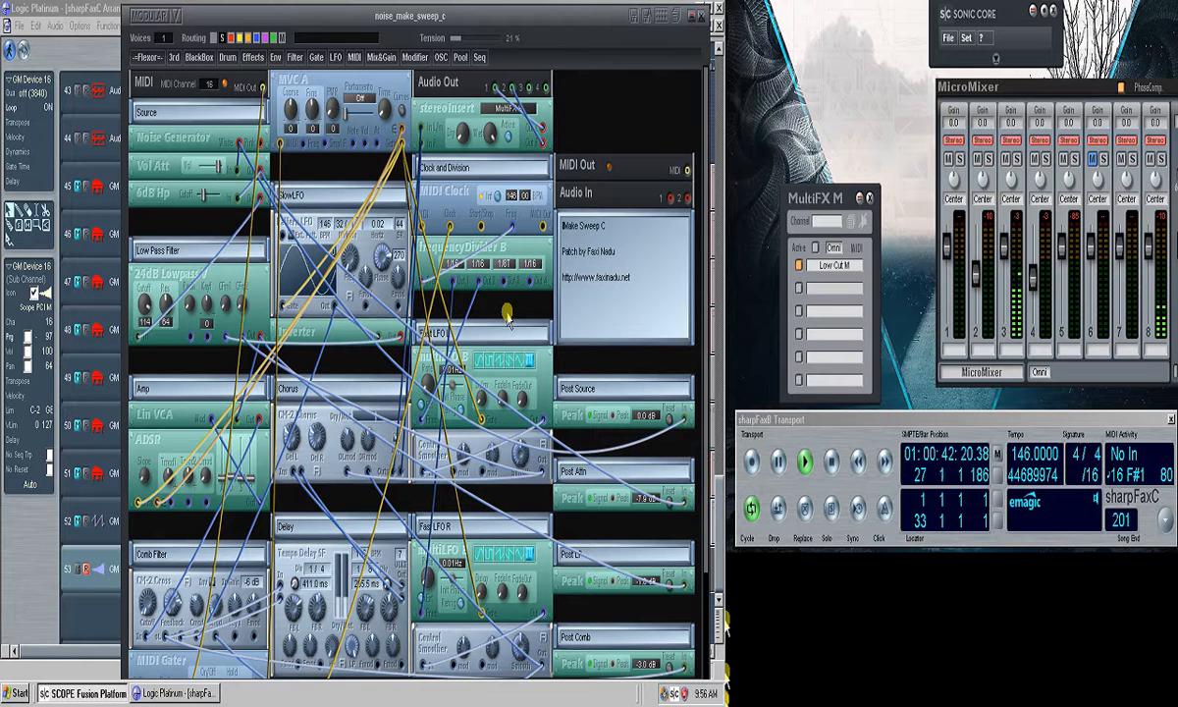
{"action": "scroll", "coordinate": [506, 313], "scroll_direction": "down", "scroll_amount": 3}
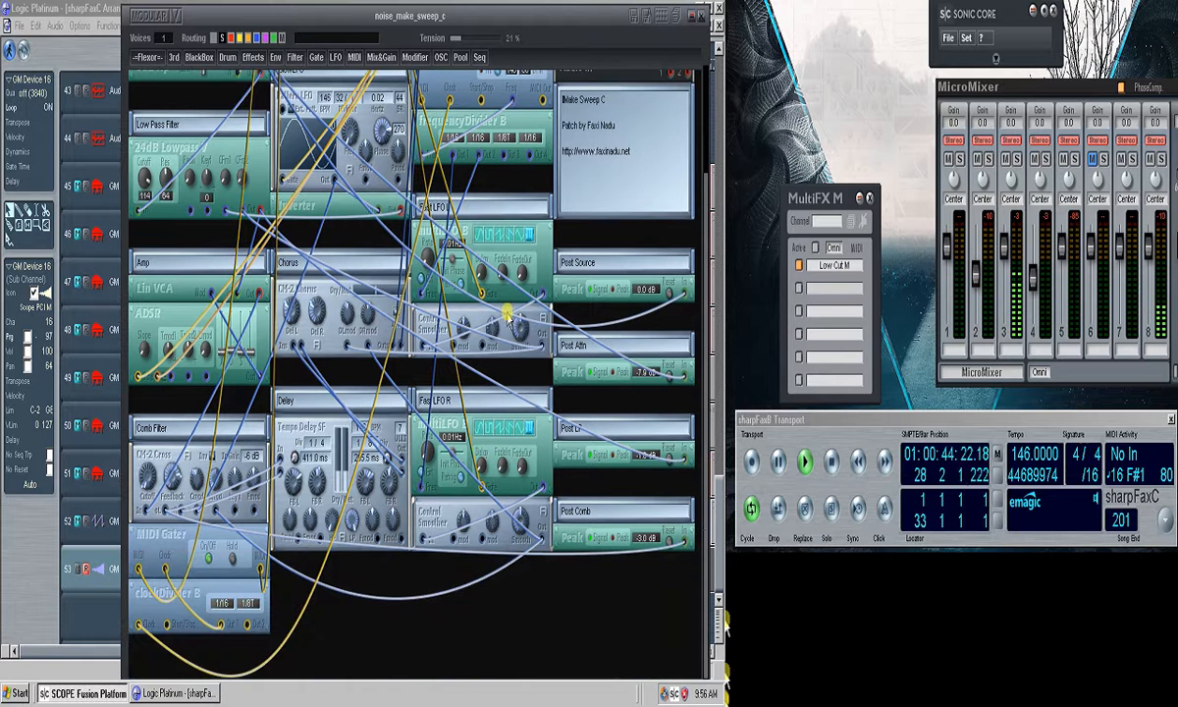
{"action": "scroll", "coordinate": [507, 316], "scroll_direction": "up", "scroll_amount": 3}
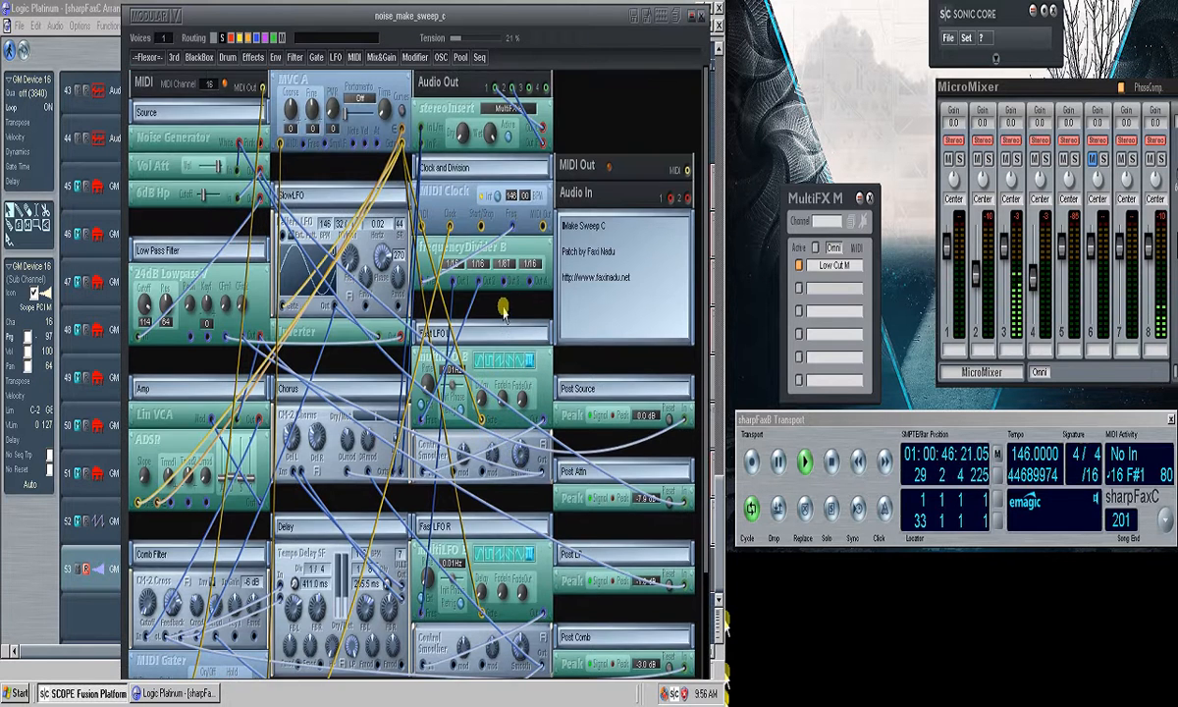